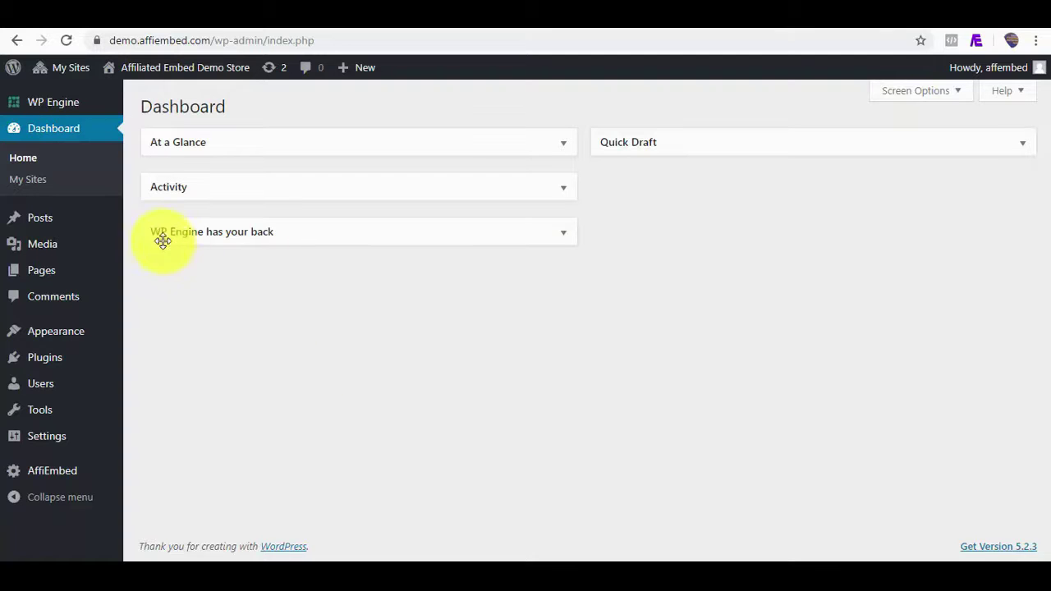
{"action": "mouse_move", "coordinate": [49, 220]}
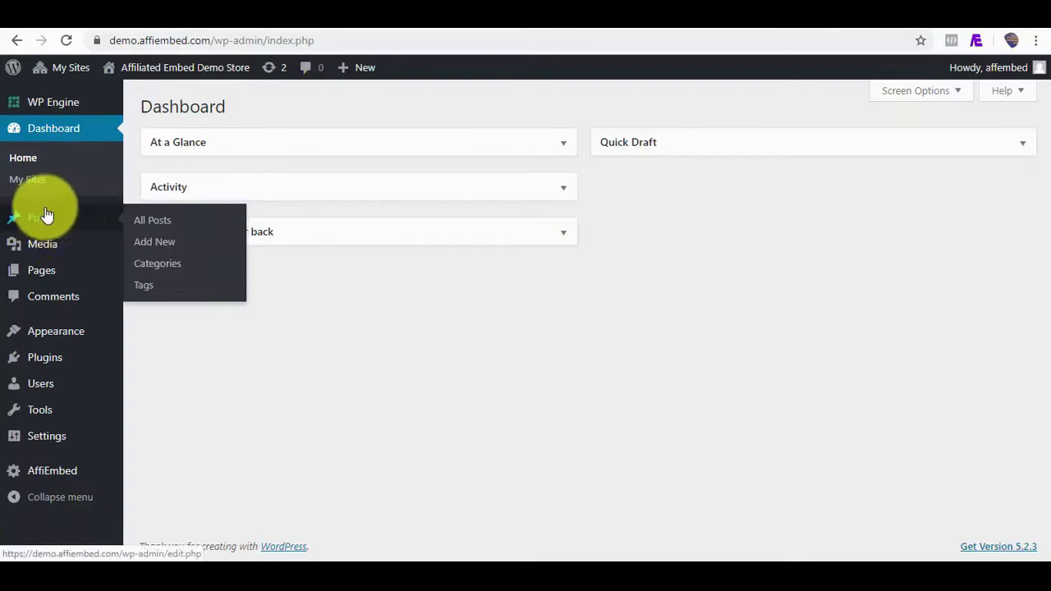
{"action": "mouse_move", "coordinate": [41, 273]}
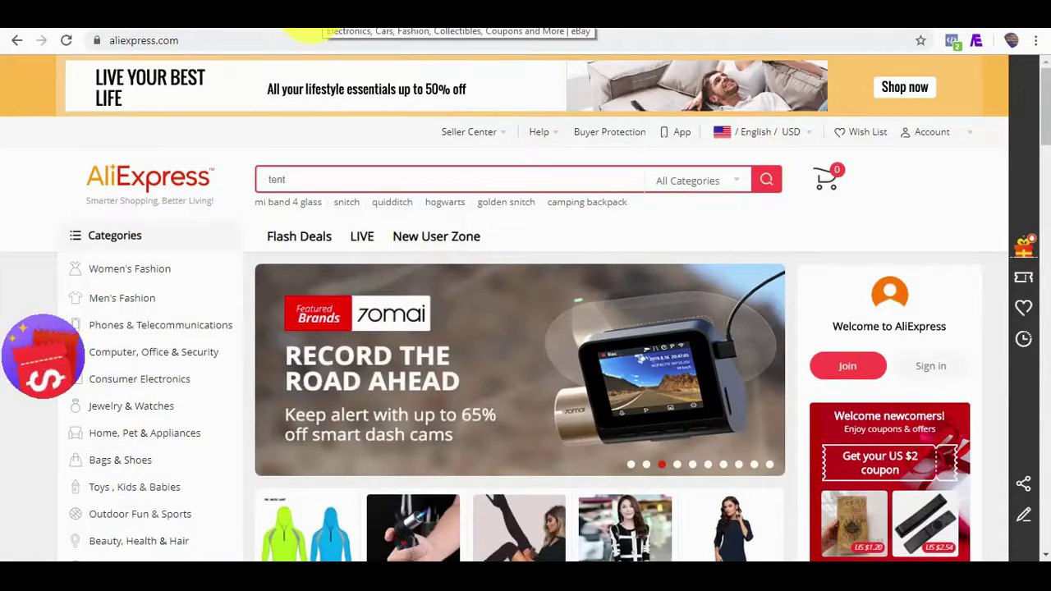
{"action": "left_click", "coordinate": [305, 26]}
{"action": "left_click", "coordinate": [431, 23]}
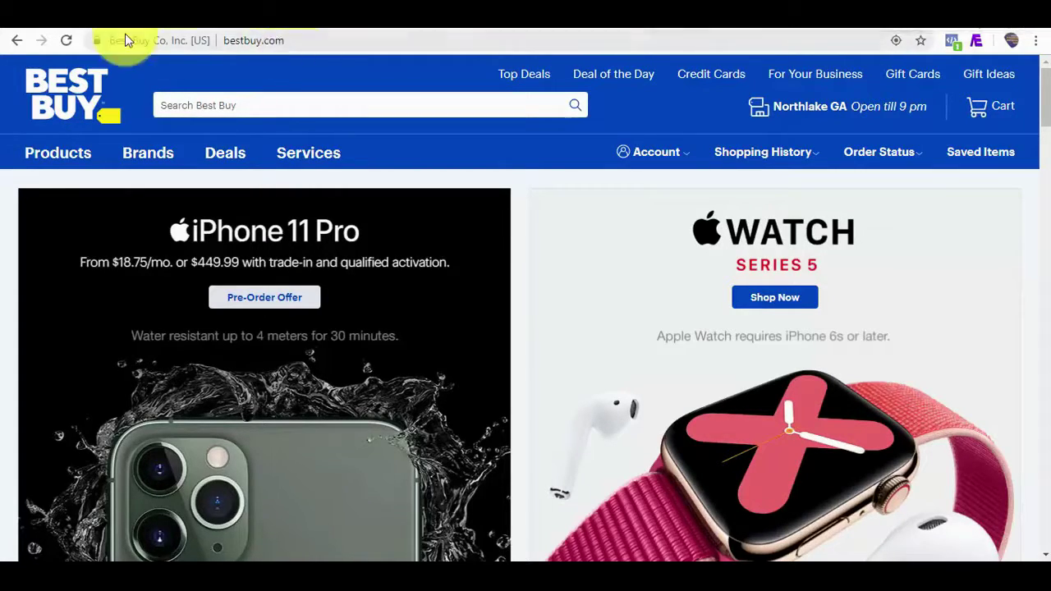
Return to the WordPress dashboard and create a new page titled "AliExpress Products".
{"action": "left_click", "coordinate": [105, 25]}
{"action": "mouse_move", "coordinate": [70, 287]}
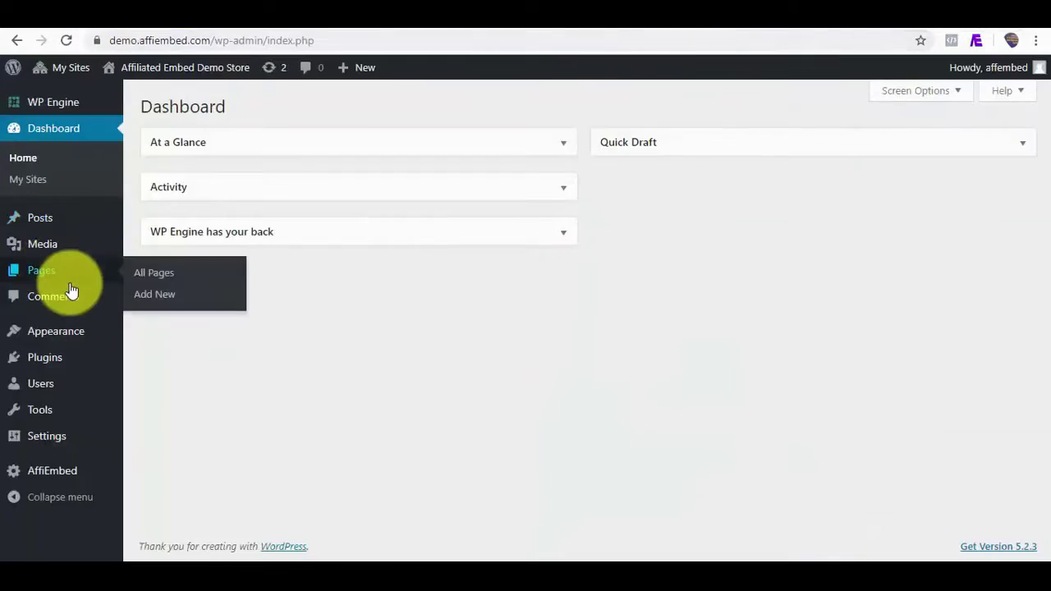
{"action": "right_click", "coordinate": [160, 297]}
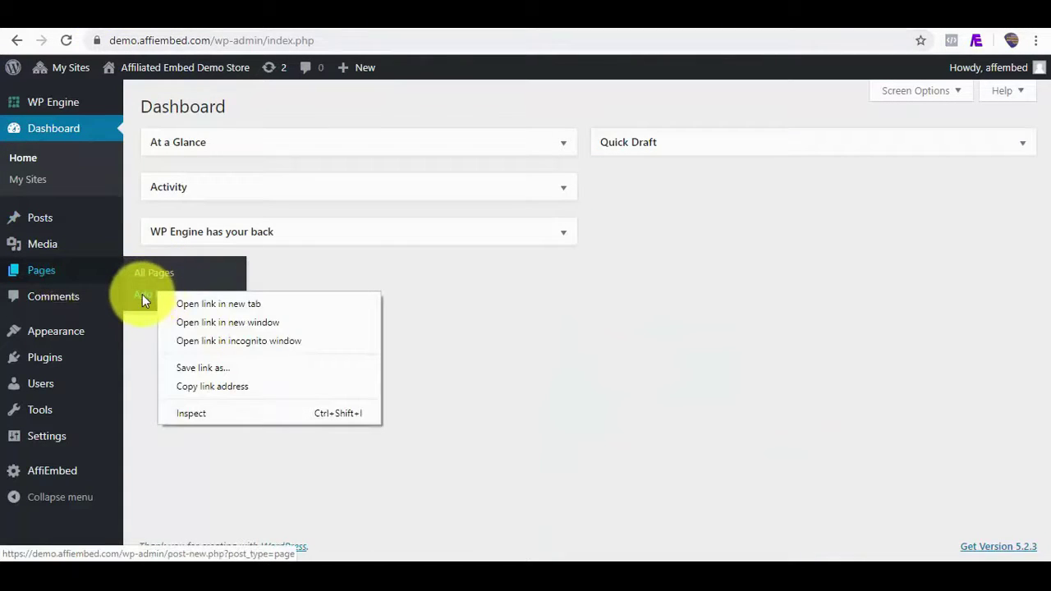
{"action": "left_click", "coordinate": [144, 301]}
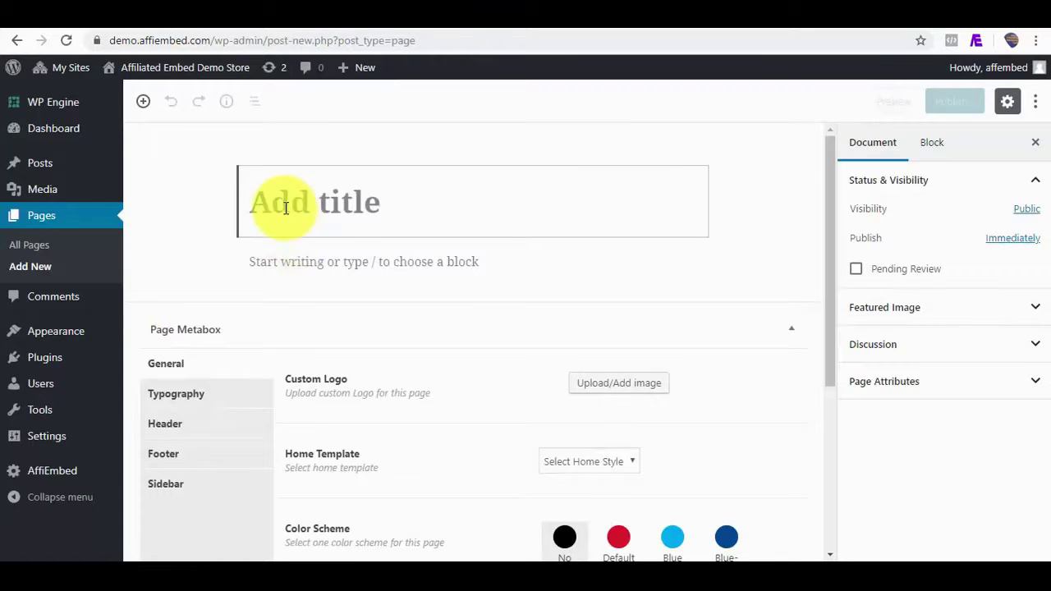
{"action": "type", "text": "AliExpress Product"}
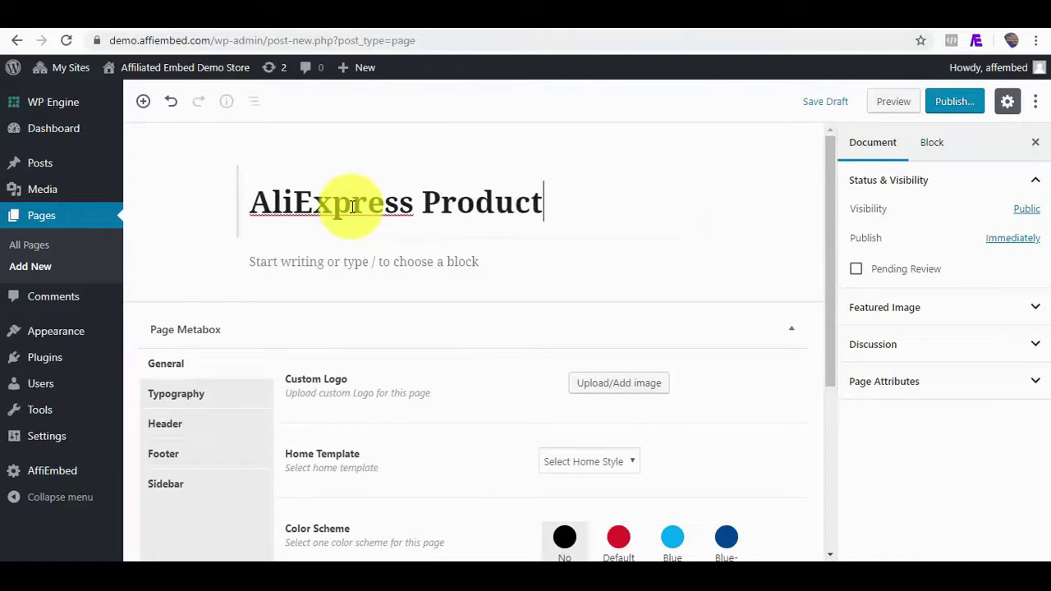
Switch to the AliExpress site and open the T-Shirts category under Men's Fashion.
{"action": "left_click", "coordinate": [197, 25]}
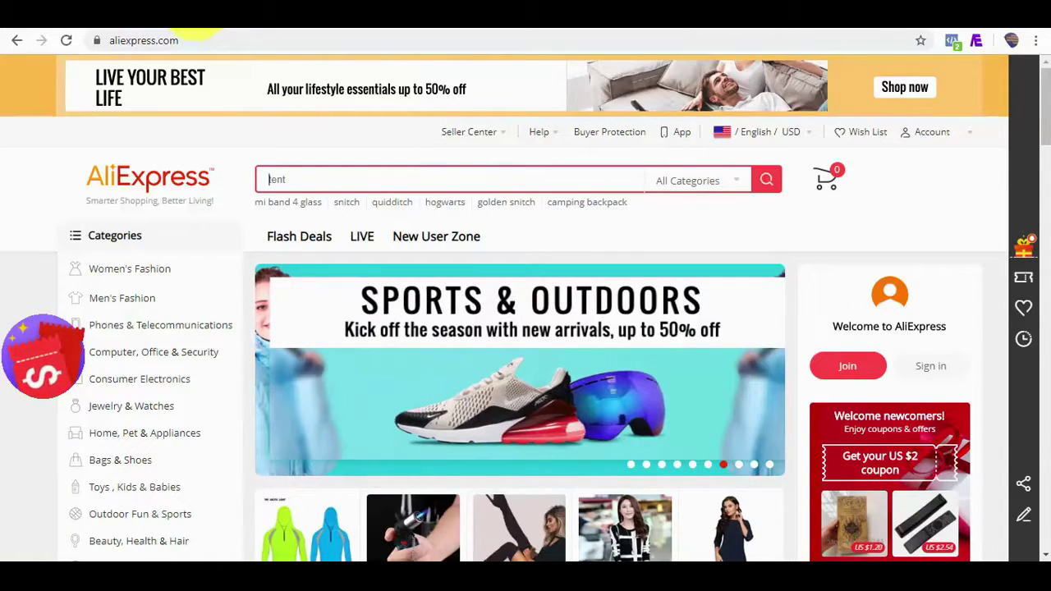
{"action": "mouse_move", "coordinate": [140, 306]}
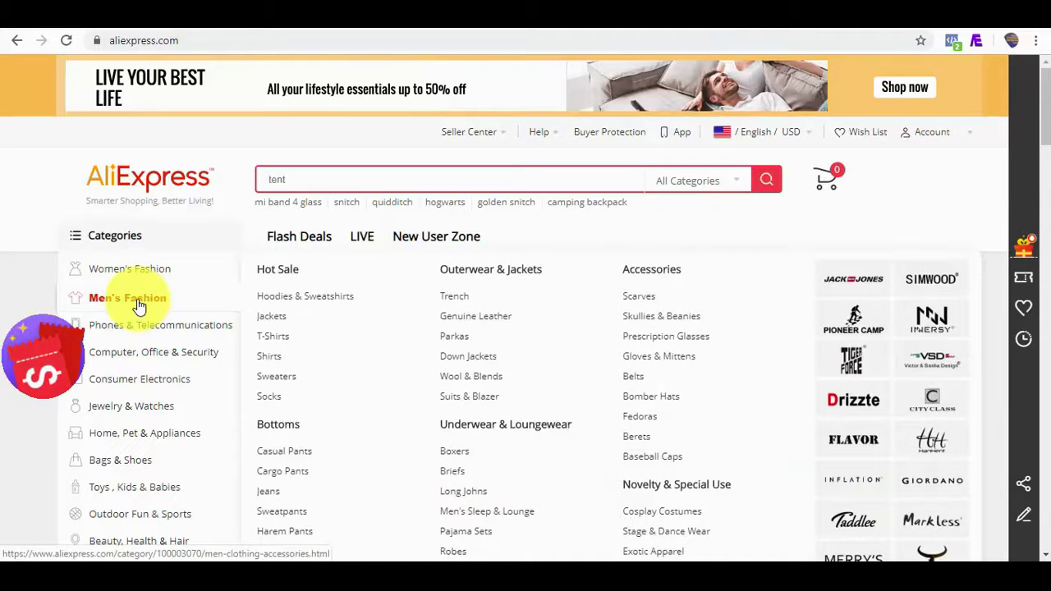
{"action": "left_click", "coordinate": [278, 340]}
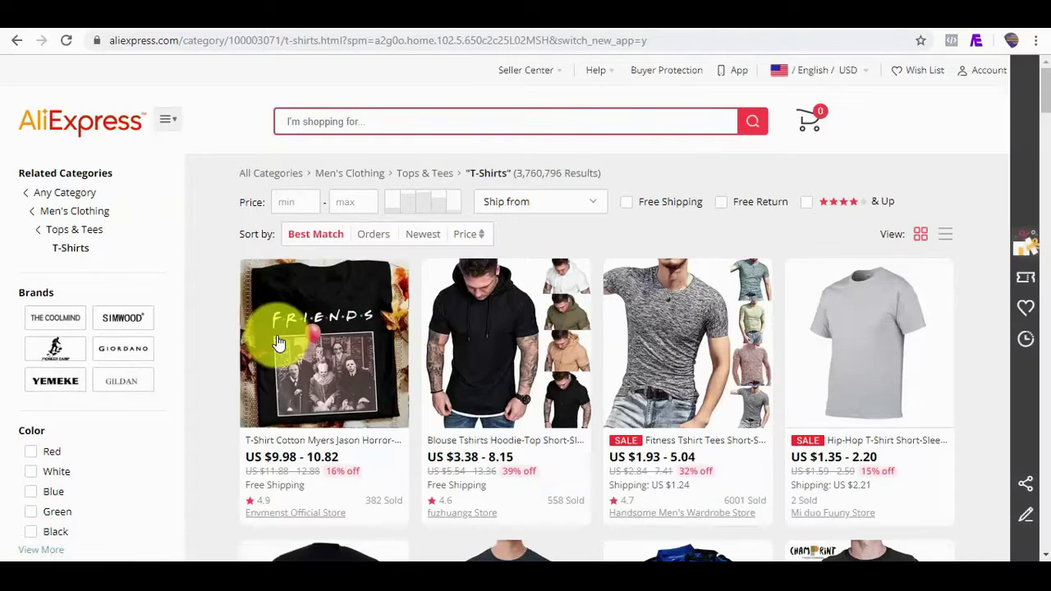
Run the AffiEmbed extension on the T-Shirts listing with aliexpress.com as the market to collect its product IDs.
{"action": "mouse_move", "coordinate": [991, 74]}
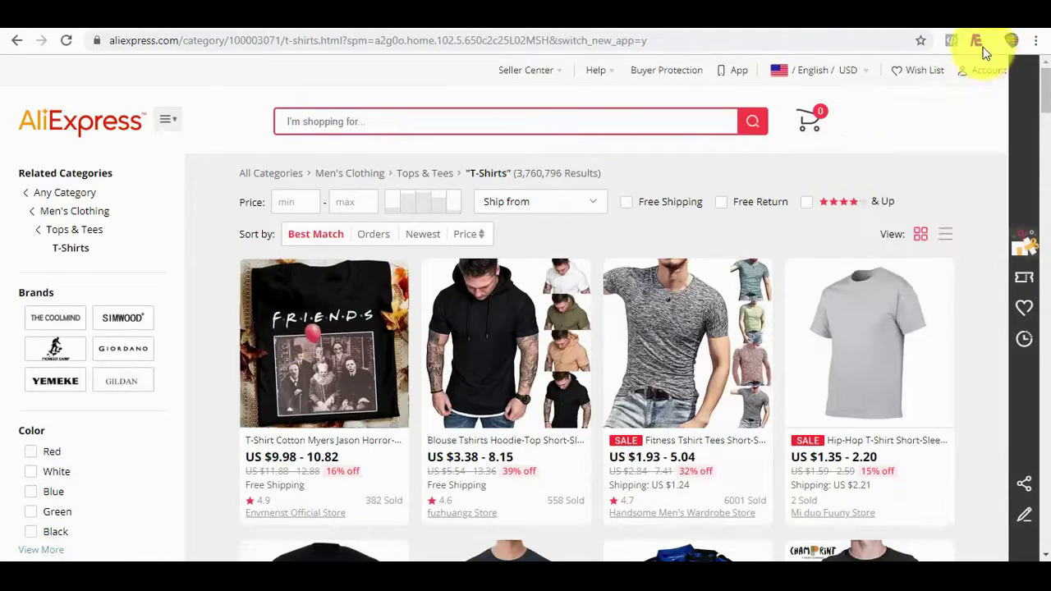
{"action": "left_click", "coordinate": [978, 43]}
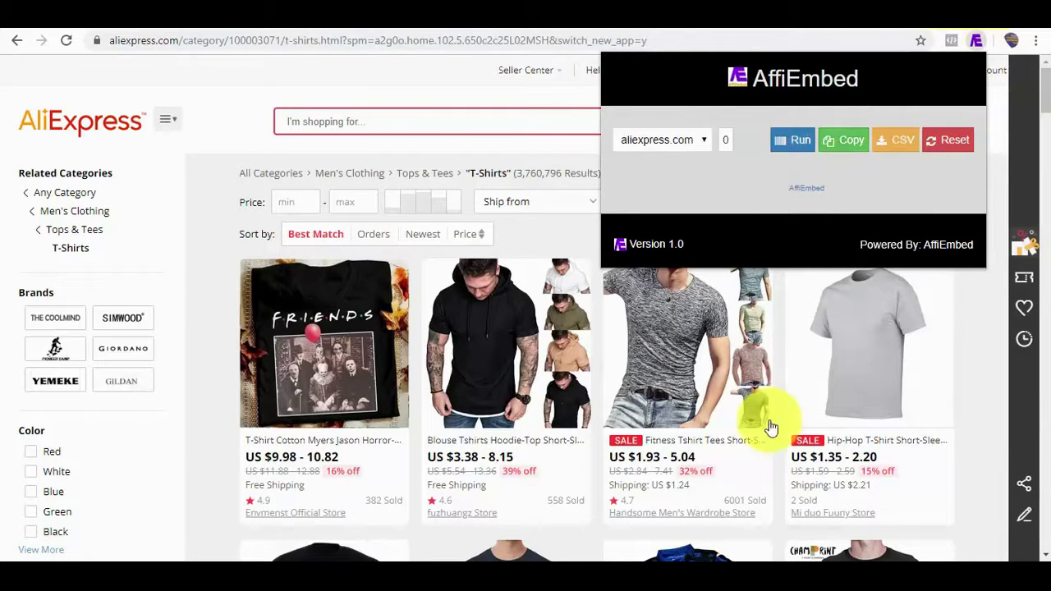
{"action": "mouse_move", "coordinate": [1042, 103]}
{"action": "left_mouse_down"}
{"action": "mouse_move", "coordinate": [1044, 314]}
{"action": "mouse_move", "coordinate": [1037, 94]}
{"action": "left_mouse_up"}
{"action": "left_click", "coordinate": [977, 43]}
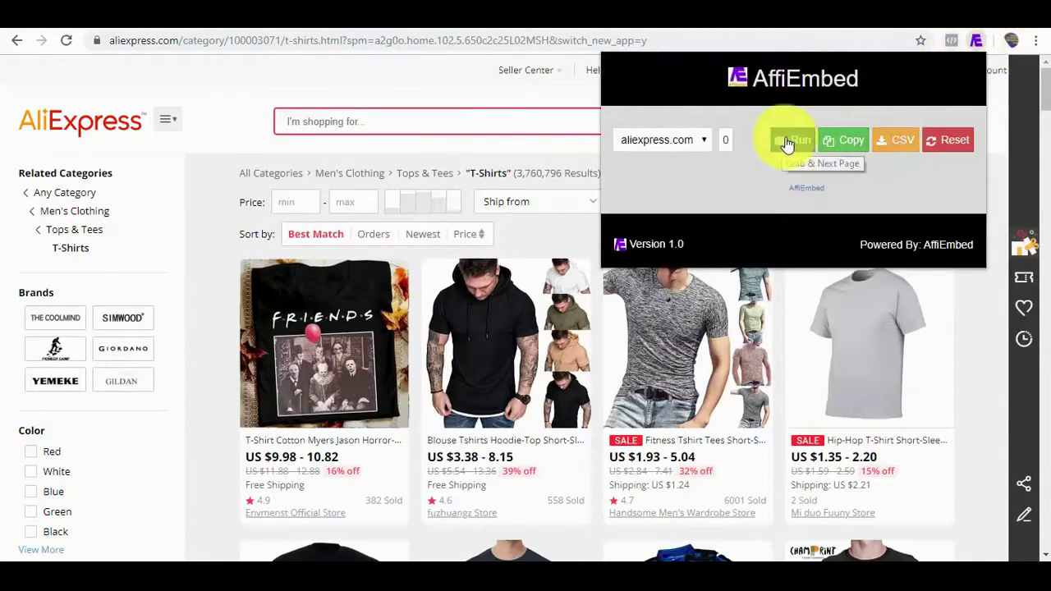
{"action": "left_click", "coordinate": [789, 141]}
{"action": "left_click", "coordinate": [703, 142]}
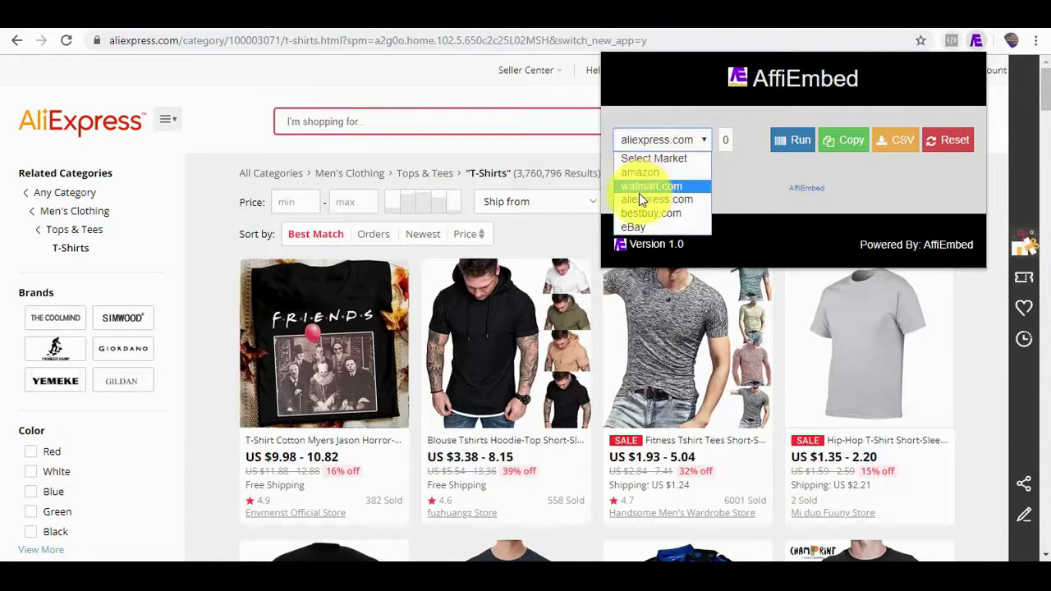
{"action": "left_click", "coordinate": [789, 145]}
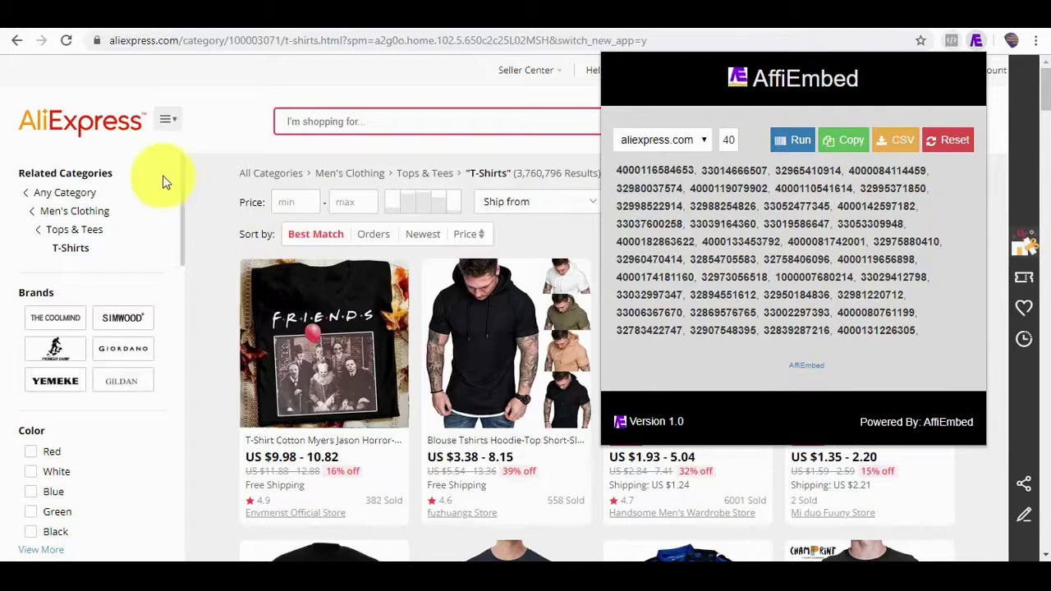
Open the Hoodies & Sweatshirts category under Women's Fashion and load its listing.
{"action": "mouse_move", "coordinate": [171, 131]}
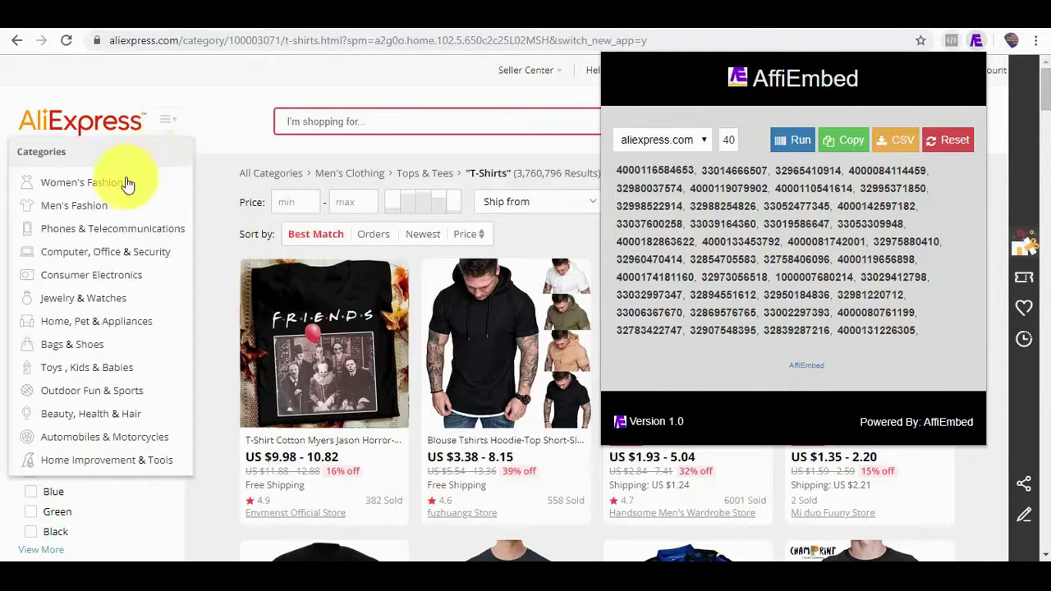
{"action": "mouse_move", "coordinate": [111, 186]}
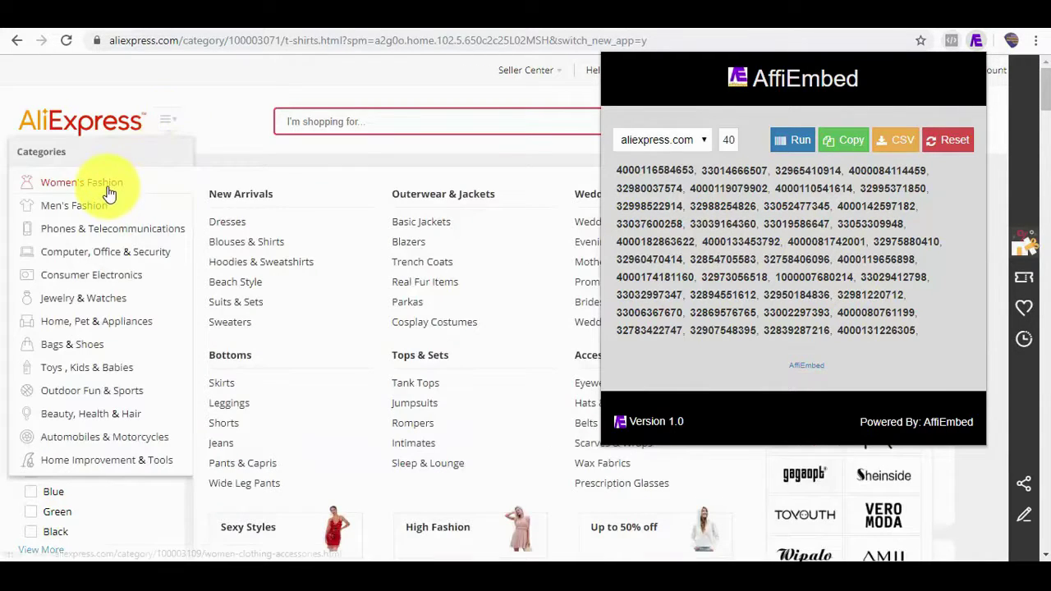
{"action": "left_click", "coordinate": [267, 268]}
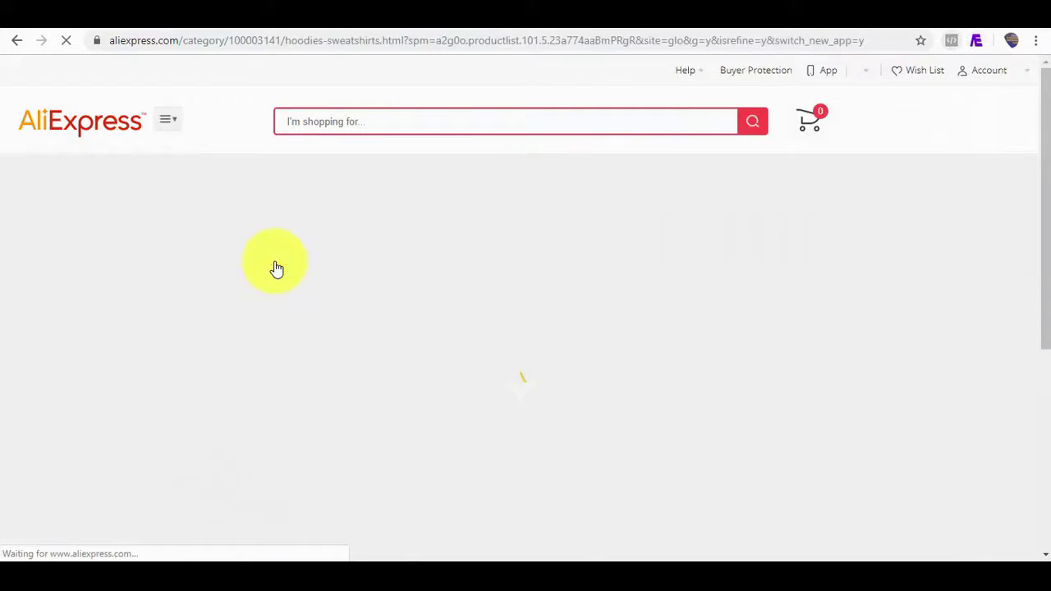
{"action": "scroll", "coordinate": [1033, 154], "scroll_direction": "down", "scroll_amount": 7}
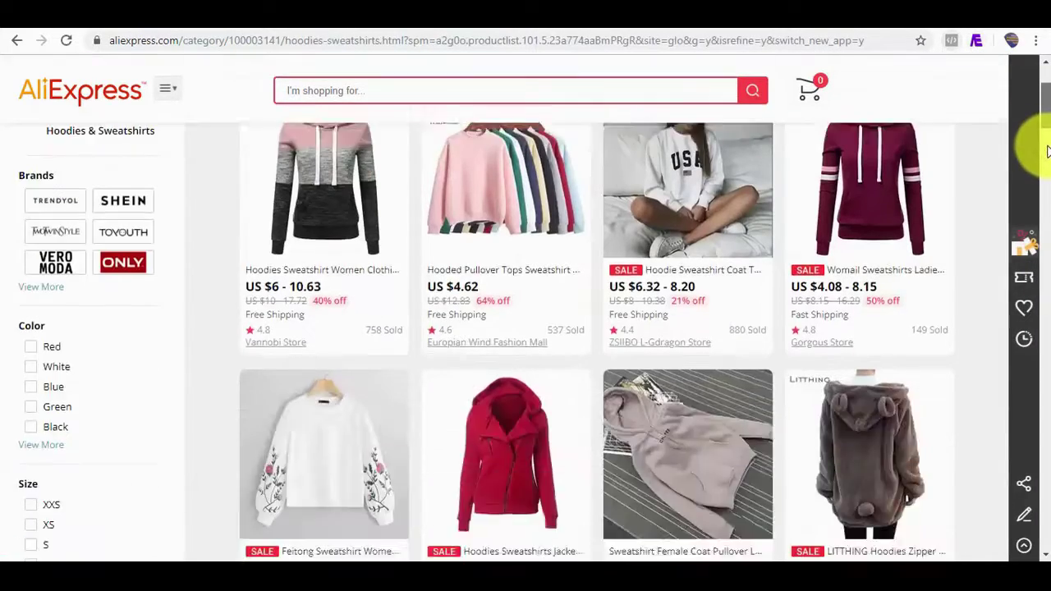
{"action": "scroll", "coordinate": [1034, 155], "scroll_direction": "up", "scroll_amount": 8}
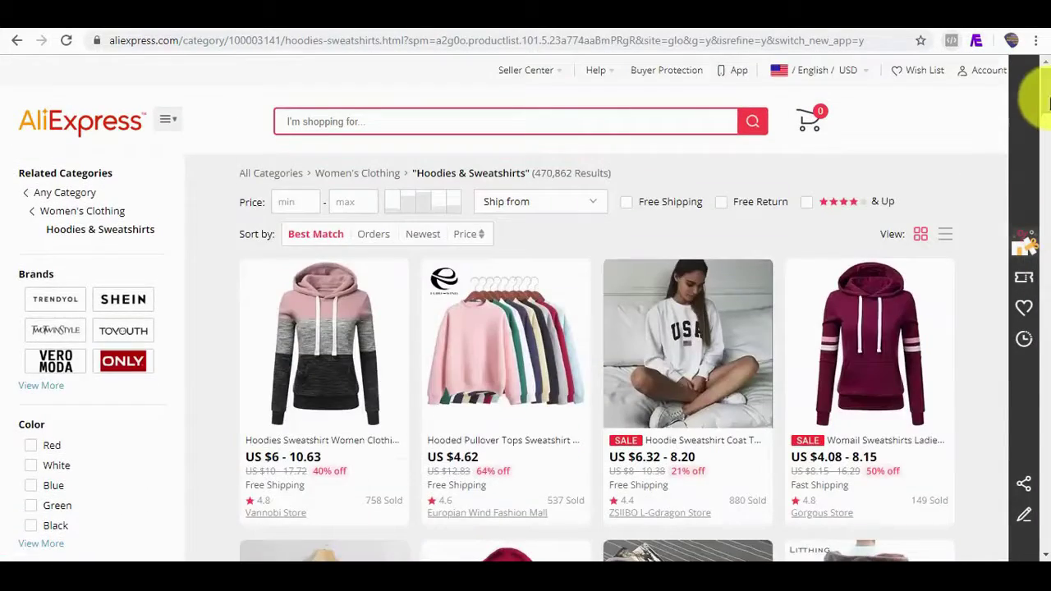
Add the hoodie product IDs with AffiEmbed, run it again for products further down the page, and reset the collected list.
{"action": "left_click", "coordinate": [976, 41]}
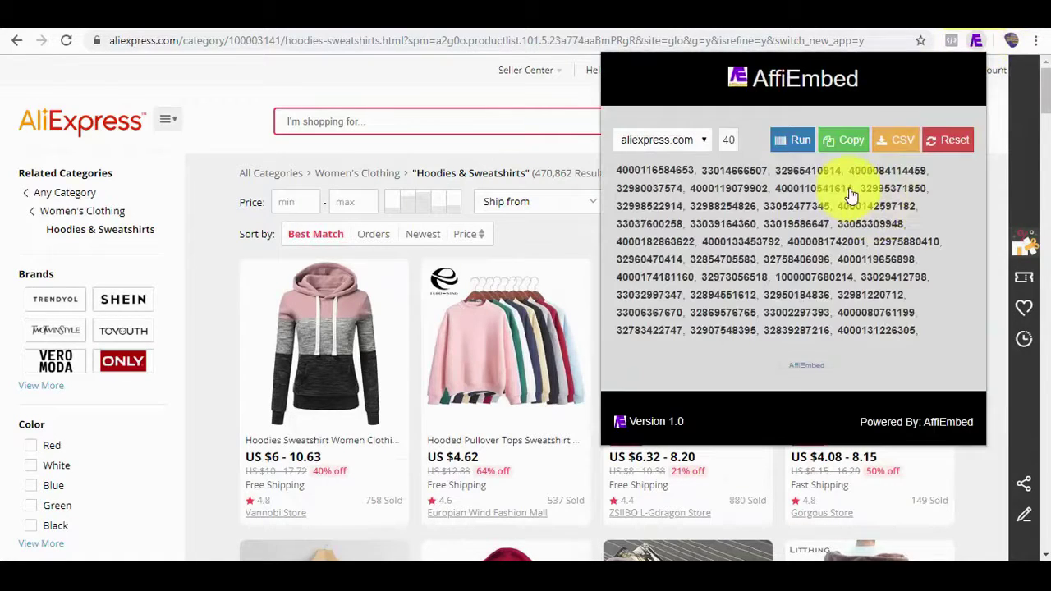
{"action": "left_click", "coordinate": [795, 148]}
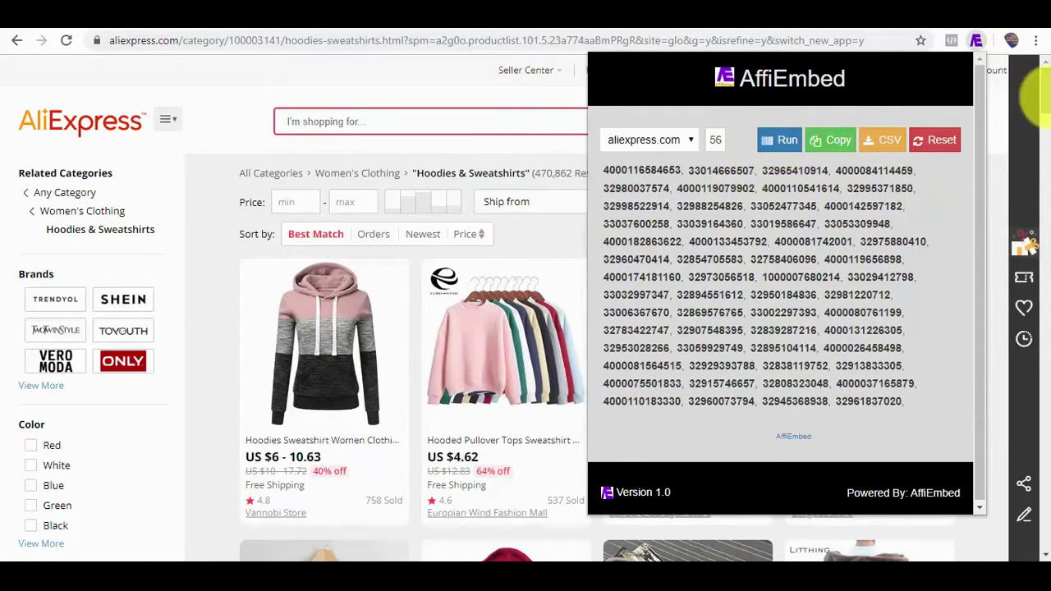
{"action": "left_click_drag", "start_coordinate": [1039, 98], "coordinate": [1036, 406]}
{"action": "left_click", "coordinate": [977, 42]}
{"action": "left_click", "coordinate": [784, 142]}
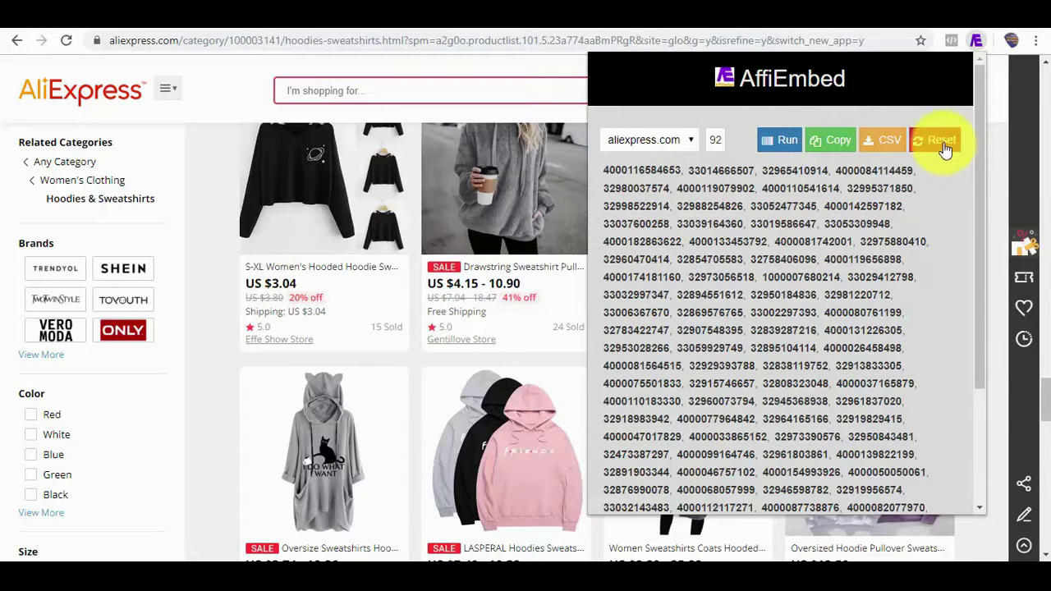
{"action": "left_click", "coordinate": [946, 148]}
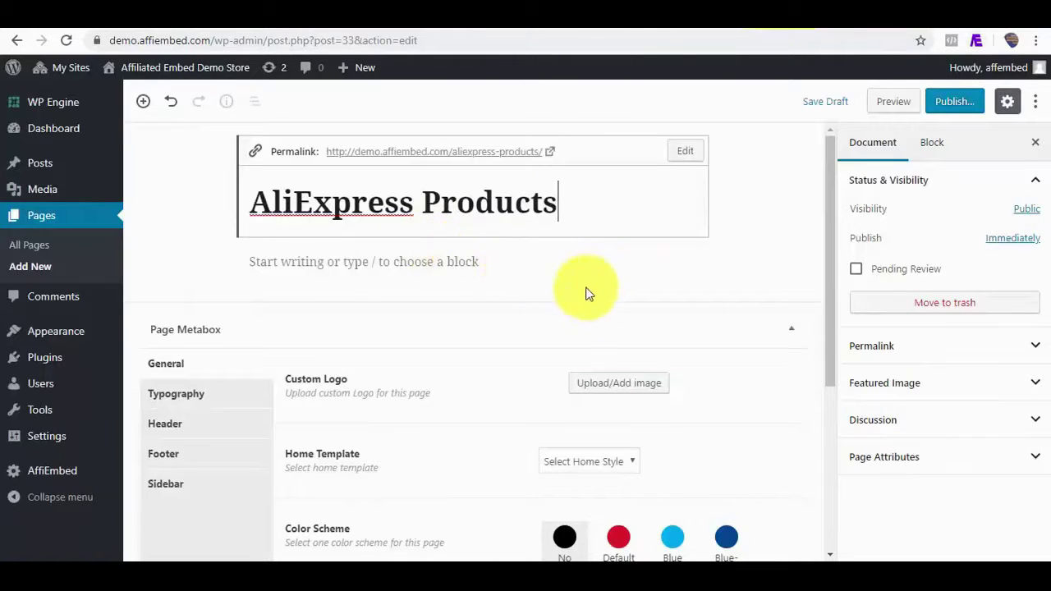
Go back to the AliExpress Products page and insert an Aliexpress AffiEmbed block below the title.
{"action": "left_click", "coordinate": [330, 271]}
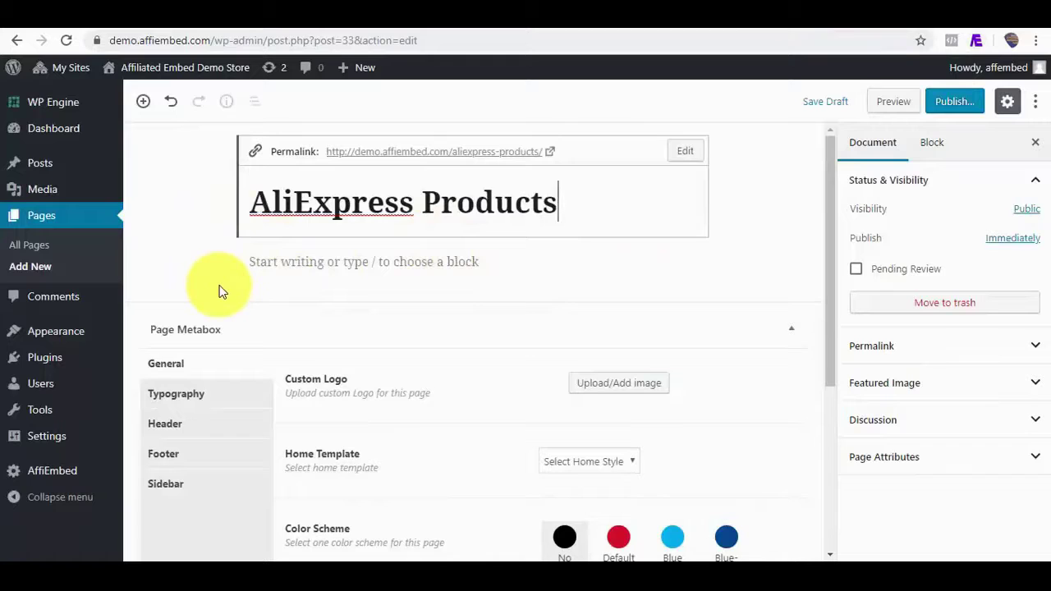
{"action": "mouse_move", "coordinate": [207, 260]}
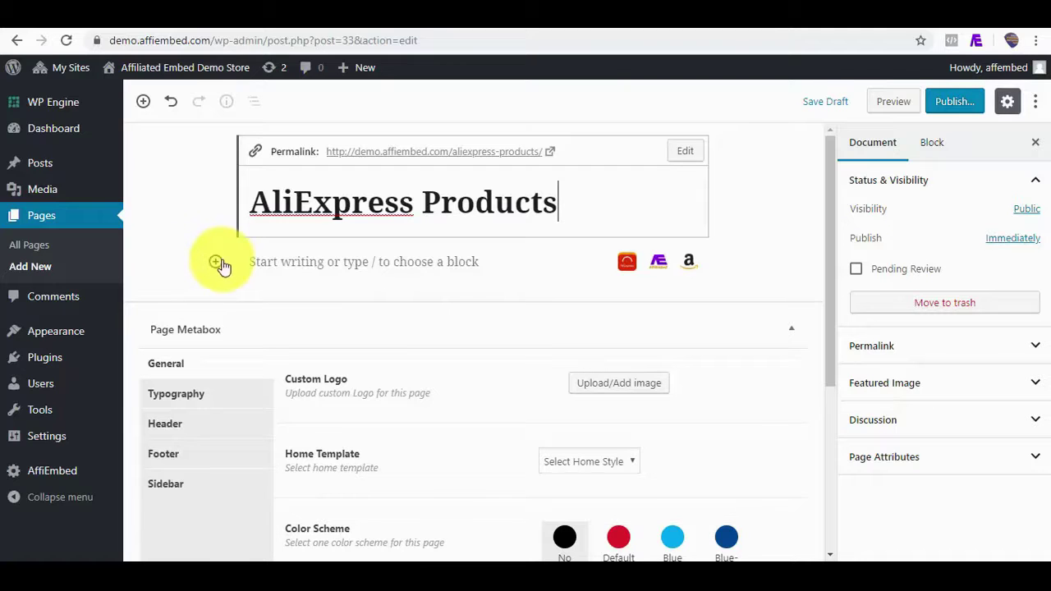
{"action": "left_click", "coordinate": [215, 262]}
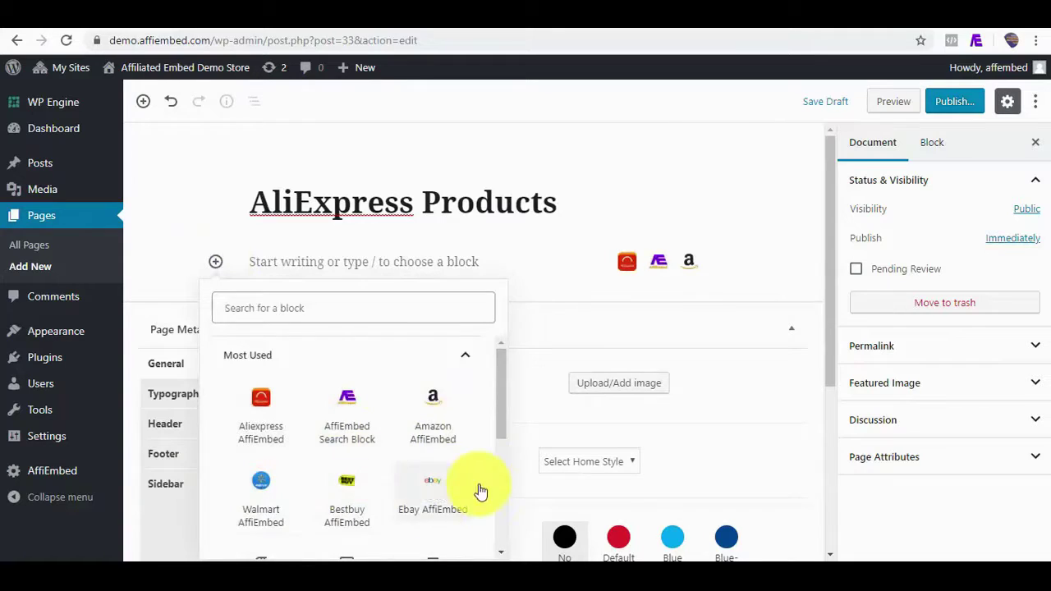
{"action": "scroll", "coordinate": [502, 431], "scroll_direction": "down", "scroll_amount": 2}
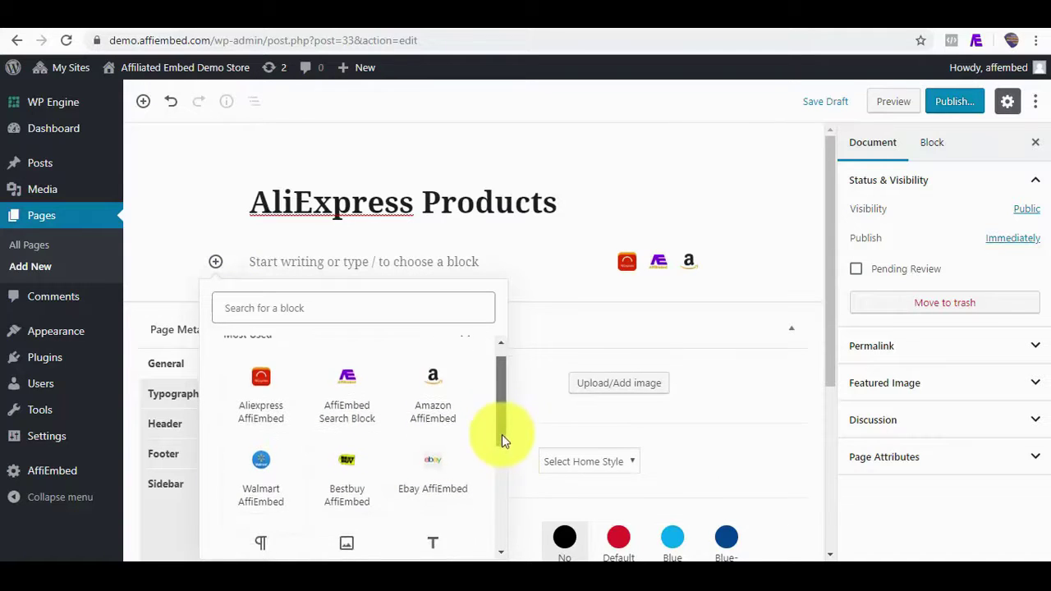
{"action": "scroll", "coordinate": [502, 432], "scroll_direction": "up", "scroll_amount": 1}
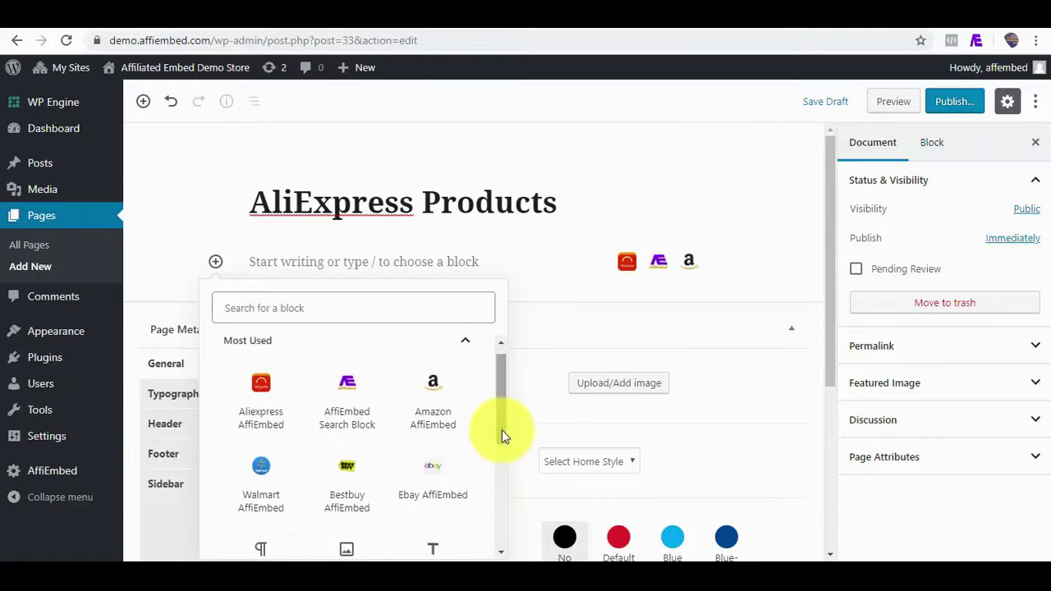
{"action": "left_click", "coordinate": [257, 411]}
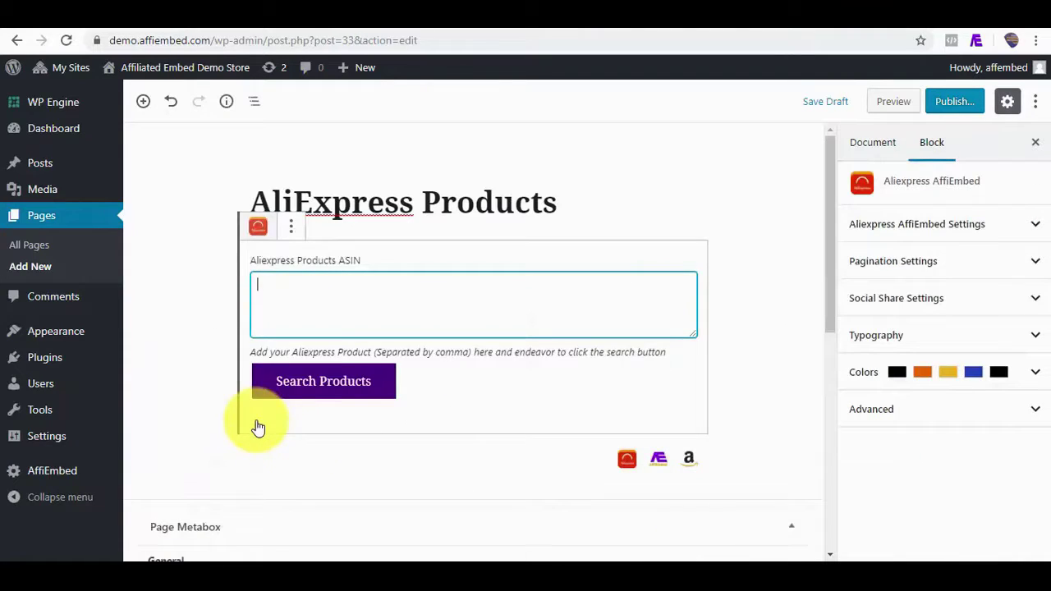
Paste the copied product IDs into the block's Aliexpress Products ASIN field and search for the products.
{"action": "right_click", "coordinate": [275, 295]}
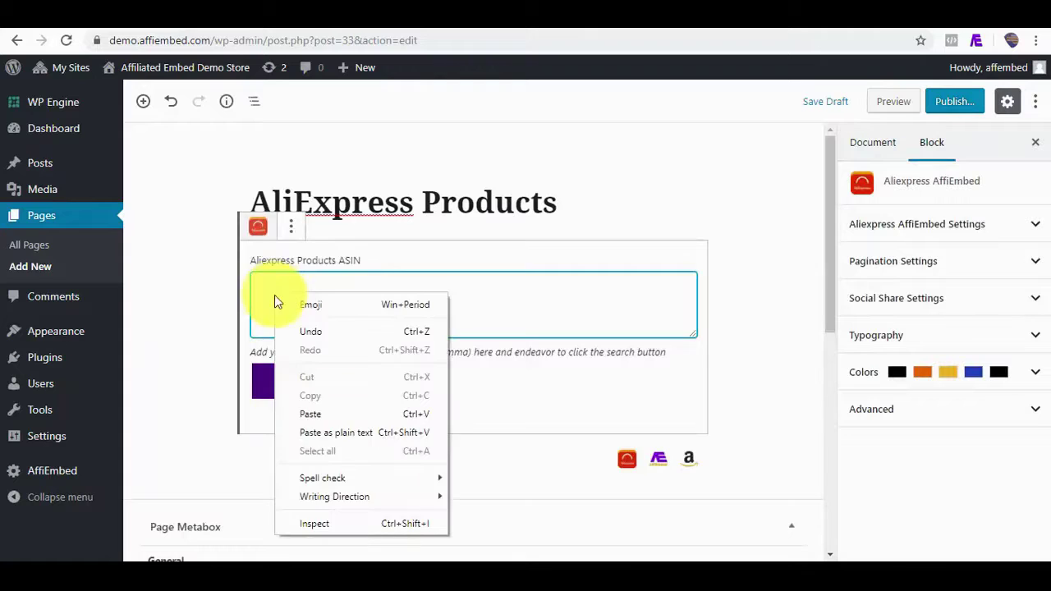
{"action": "left_click", "coordinate": [312, 416]}
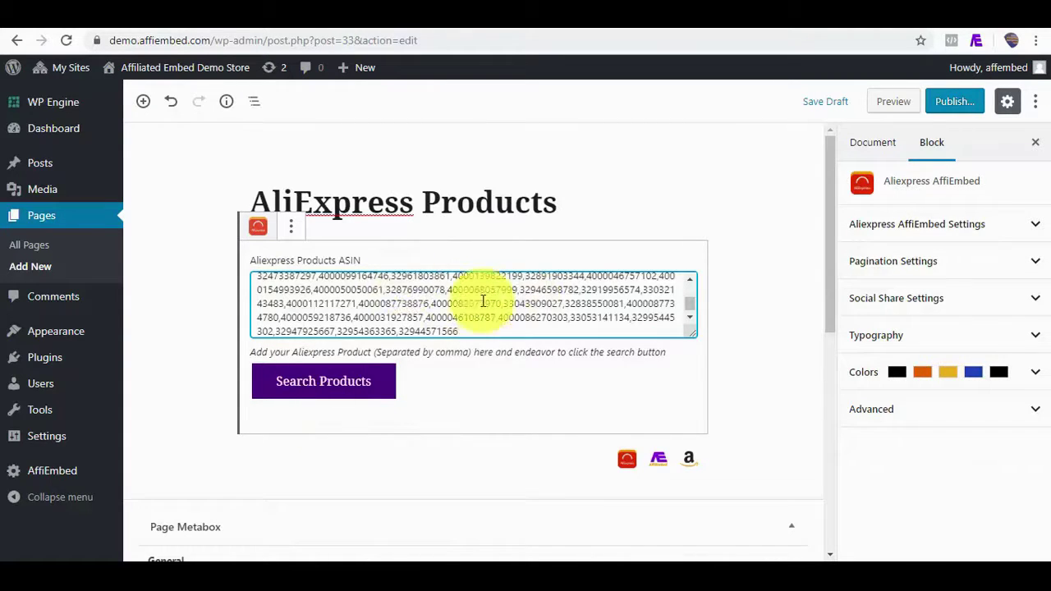
{"action": "left_click", "coordinate": [329, 383]}
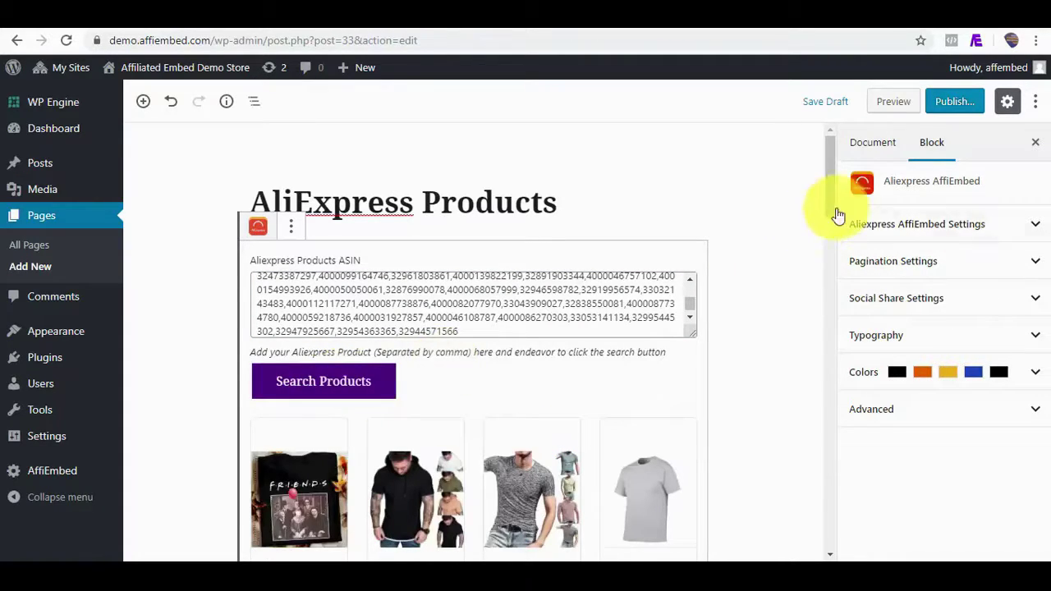
Check the product grid loaded in the page and select the Aliexpress AffiEmbed block to show its settings.
{"action": "left_click", "coordinate": [729, 381]}
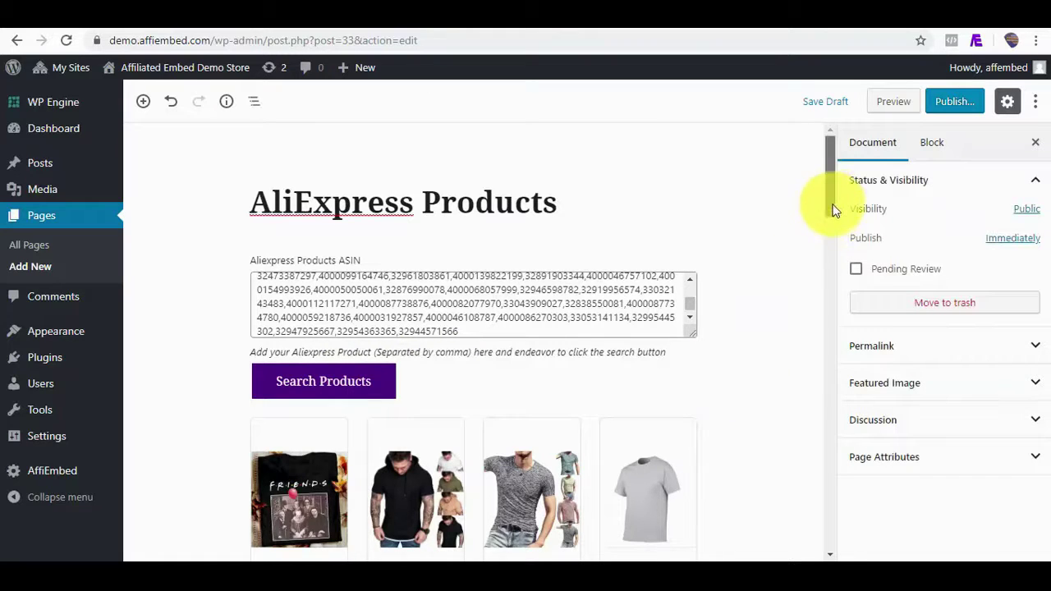
{"action": "left_click_drag", "start_coordinate": [834, 209], "coordinate": [827, 235]}
{"action": "left_click", "coordinate": [525, 234]}
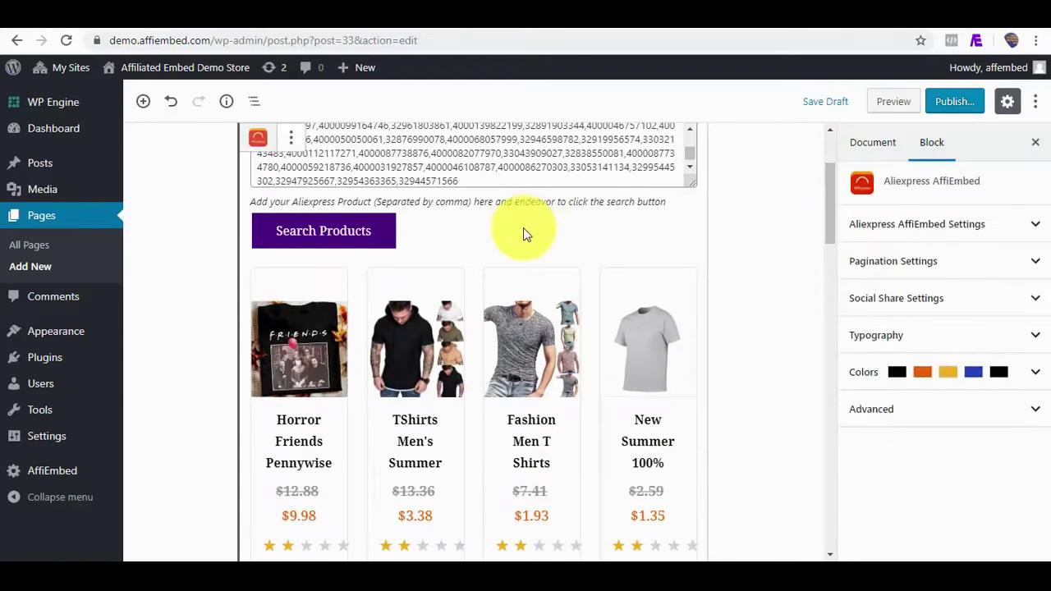
Copy the AliExpress/Admitad affiliate link from affiliate login.txt in Notepad into the DeepLink field of the Aliexpress AffiEmbed Settings.
{"action": "left_click", "coordinate": [1037, 226]}
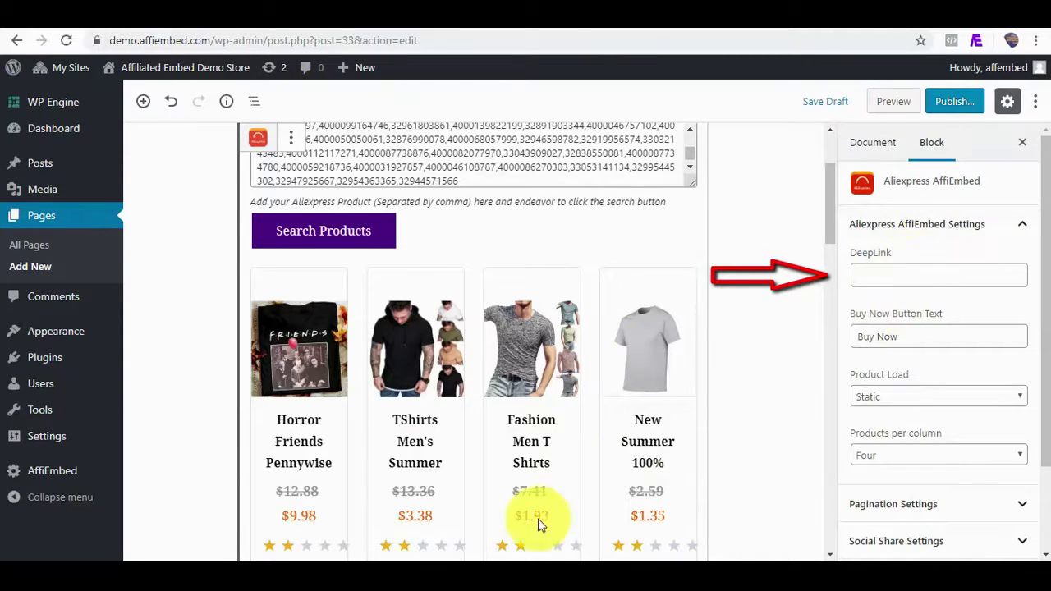
{"action": "left_click", "coordinate": [561, 552]}
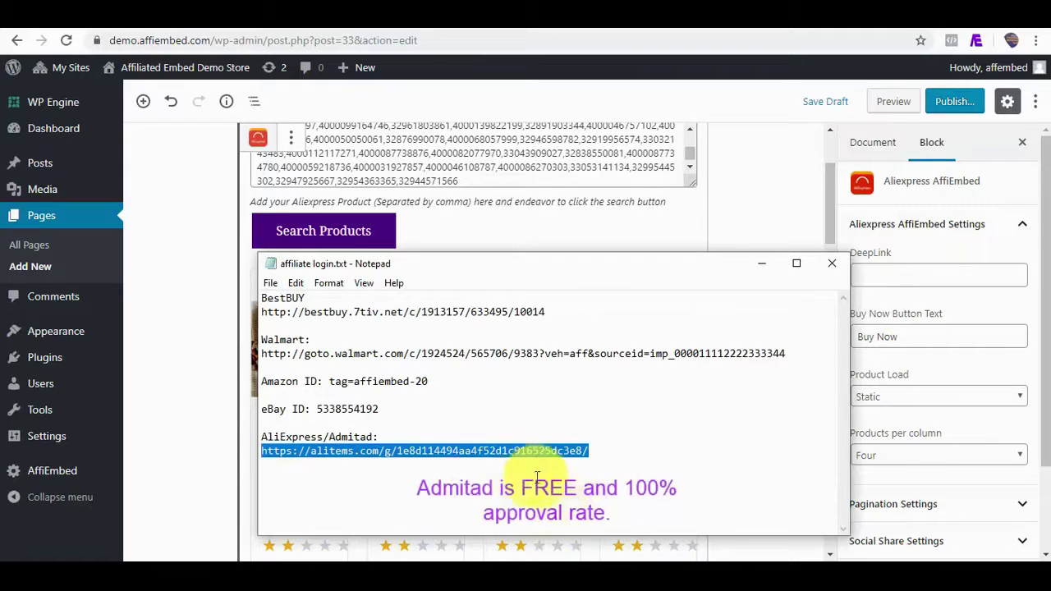
{"action": "left_click", "coordinate": [491, 451]}
{"action": "triple_click", "coordinate": [490, 451]}
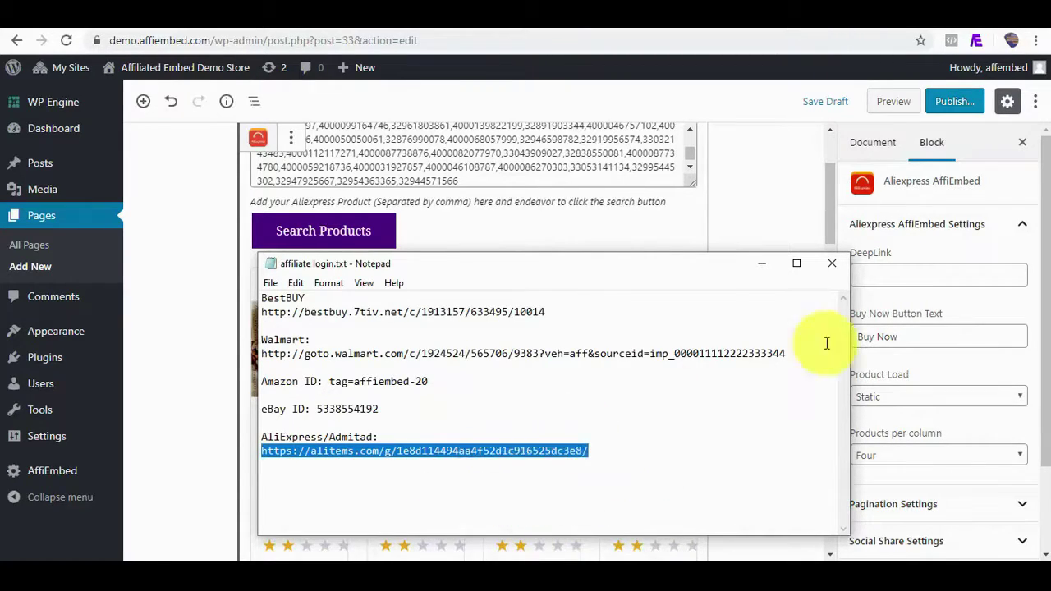
{"action": "left_click", "coordinate": [946, 281]}
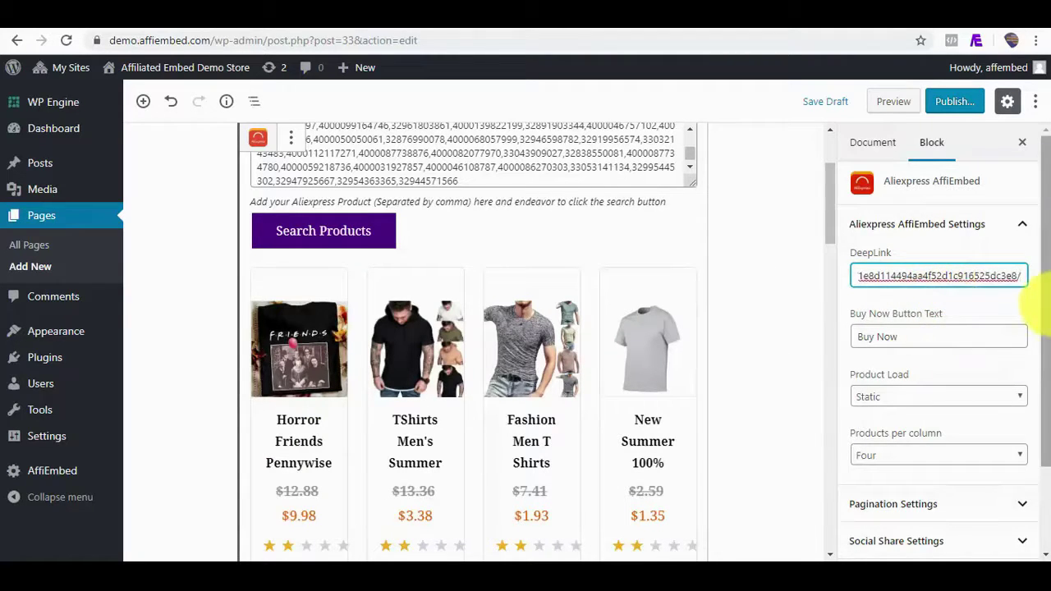
Review the Buy Now button text against the product grid, and look through the Product Load and Products per column options.
{"action": "left_click_drag", "start_coordinate": [1047, 304], "coordinate": [1050, 347]}
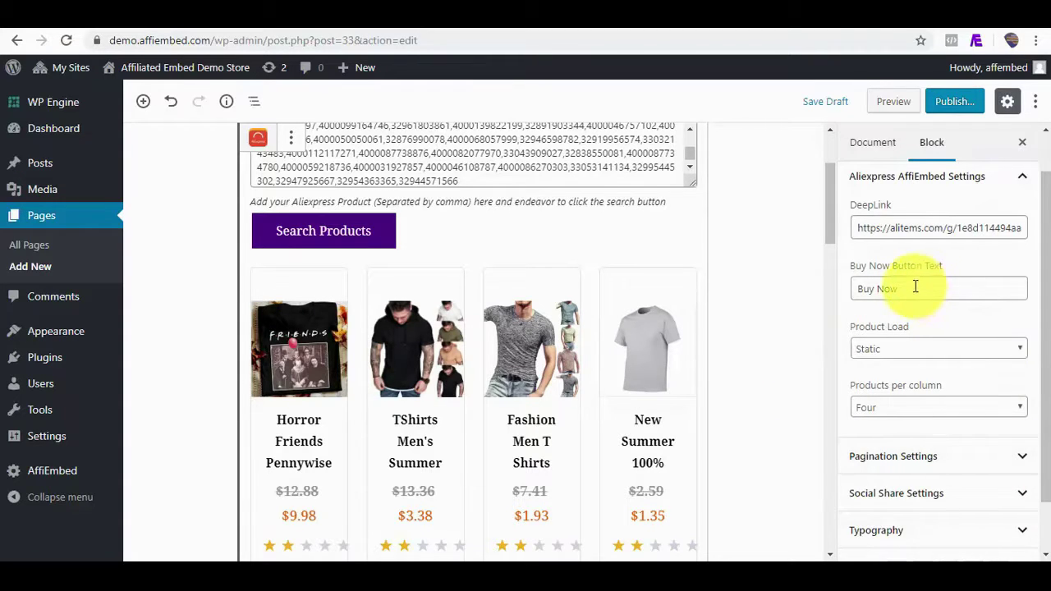
{"action": "left_click_drag", "start_coordinate": [914, 284], "coordinate": [862, 282]}
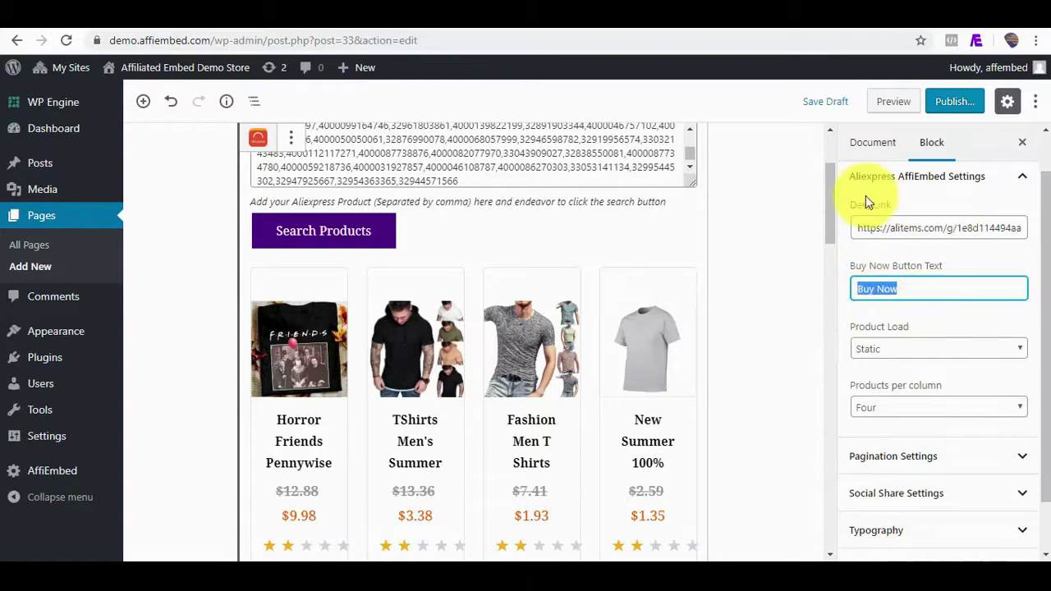
{"action": "left_click_drag", "start_coordinate": [832, 199], "coordinate": [832, 229]}
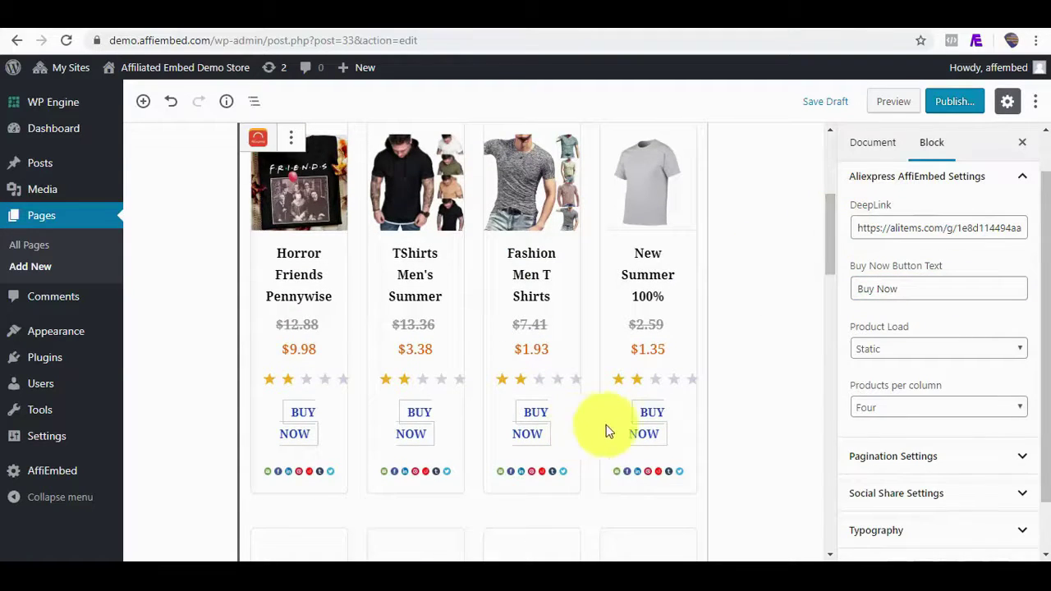
{"action": "left_click_drag", "start_coordinate": [903, 292], "coordinate": [862, 296]}
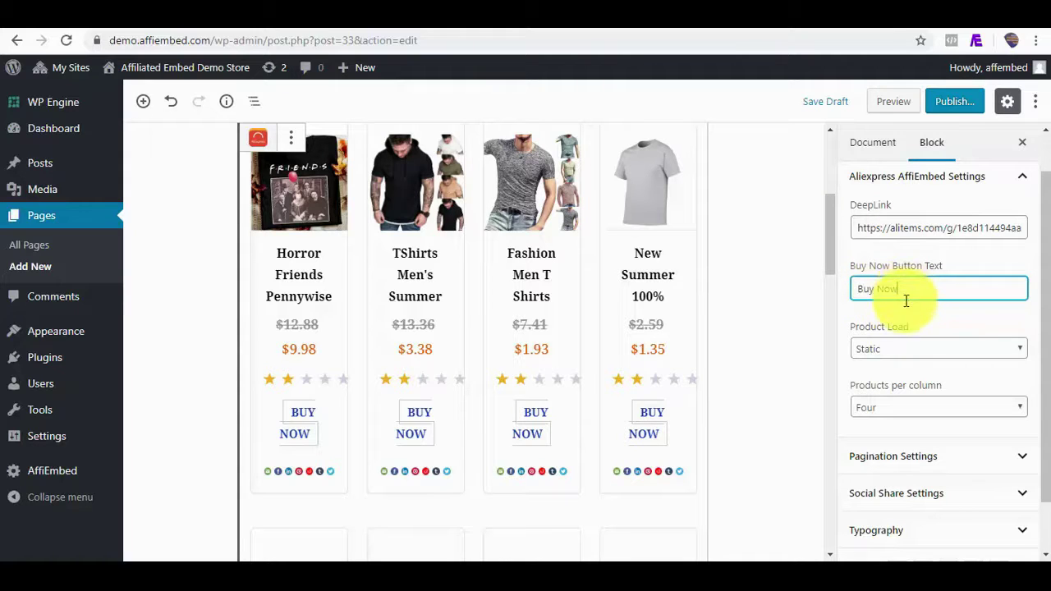
{"action": "left_click", "coordinate": [910, 347]}
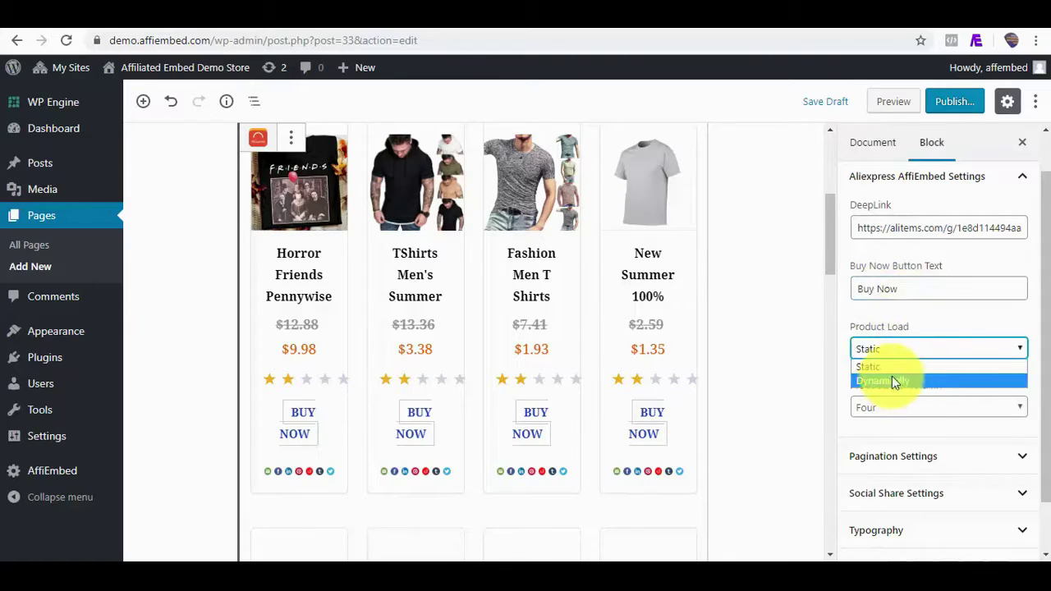
{"action": "left_click", "coordinate": [971, 314]}
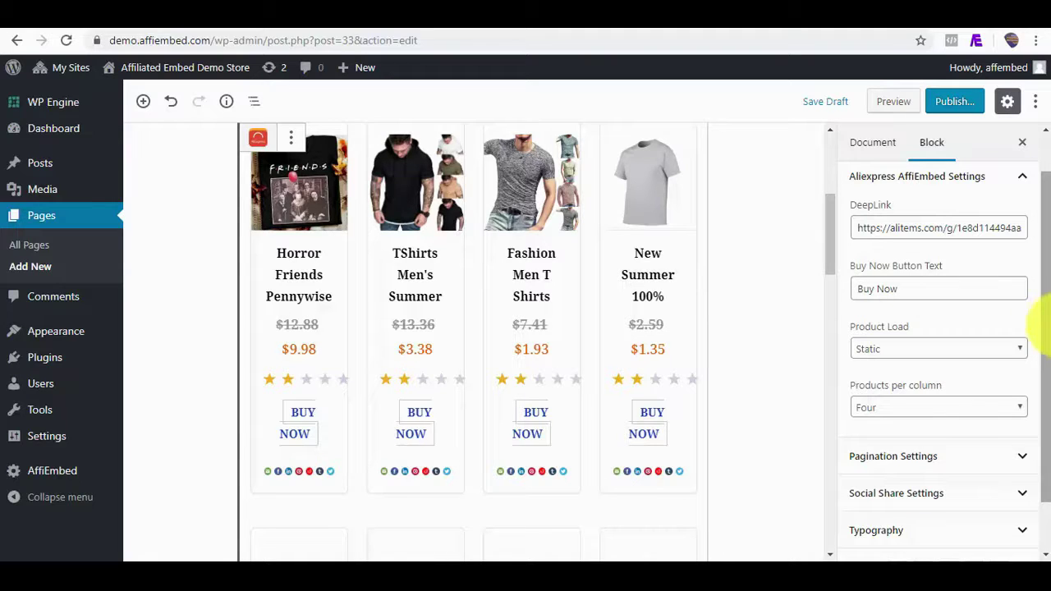
{"action": "left_click_drag", "start_coordinate": [1046, 298], "coordinate": [1047, 348]}
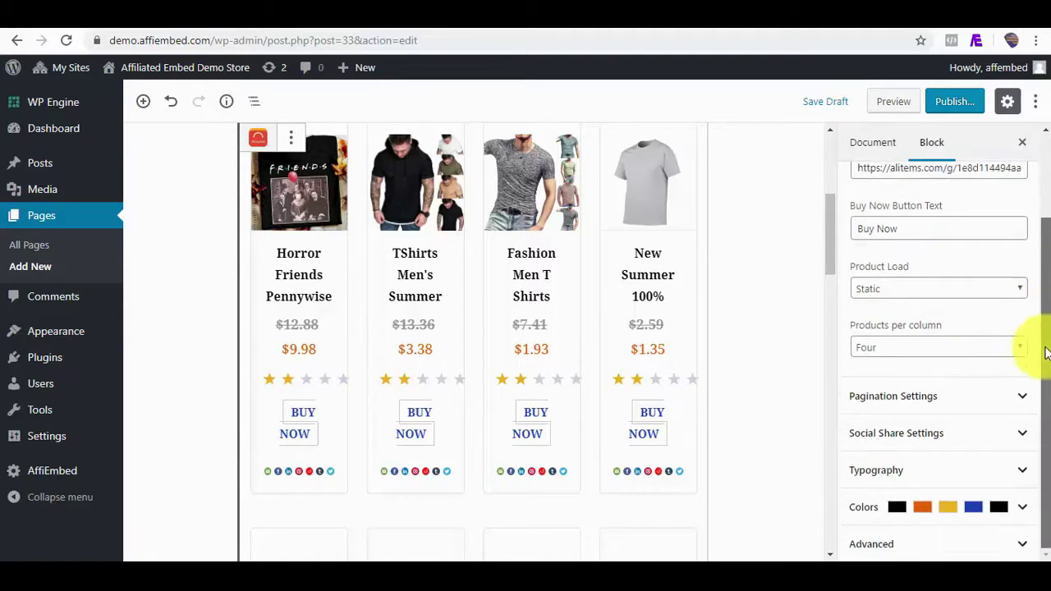
{"action": "left_click", "coordinate": [999, 355]}
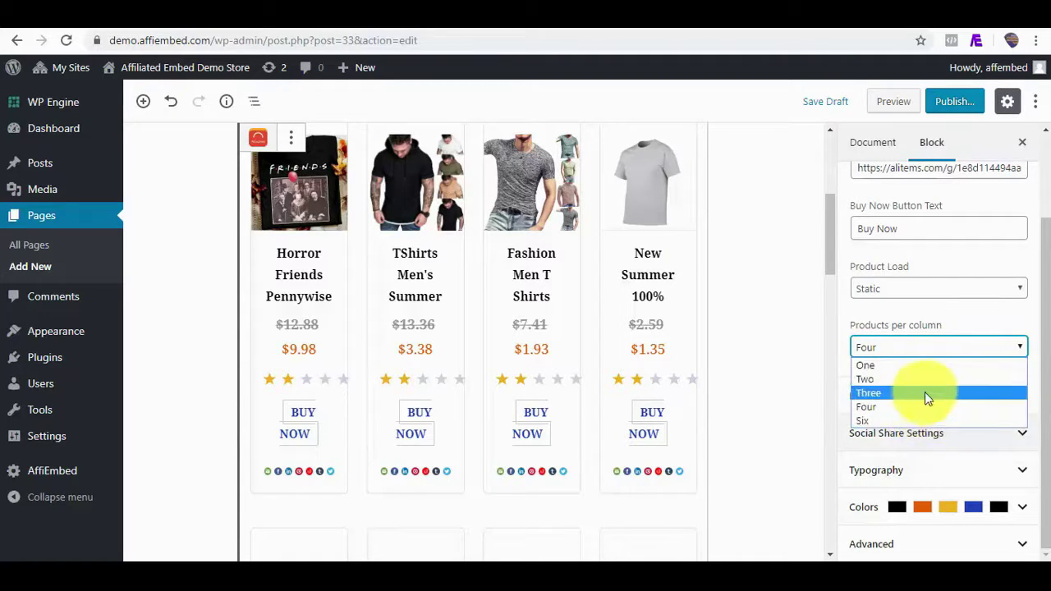
Set the block's pagination to 16 products per page.
{"action": "left_click", "coordinate": [1019, 395]}
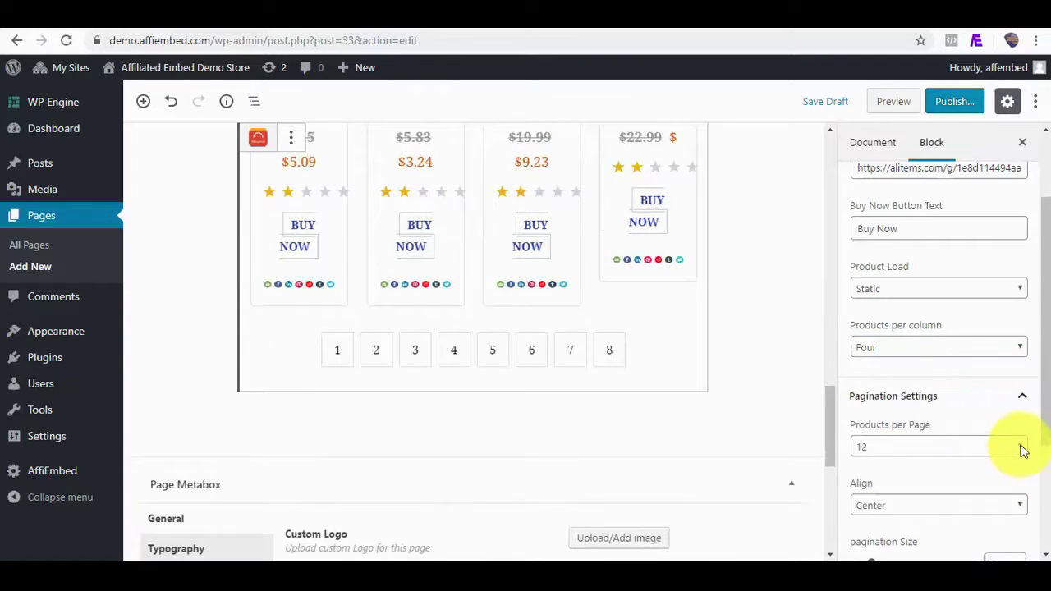
{"action": "left_click", "coordinate": [1023, 450]}
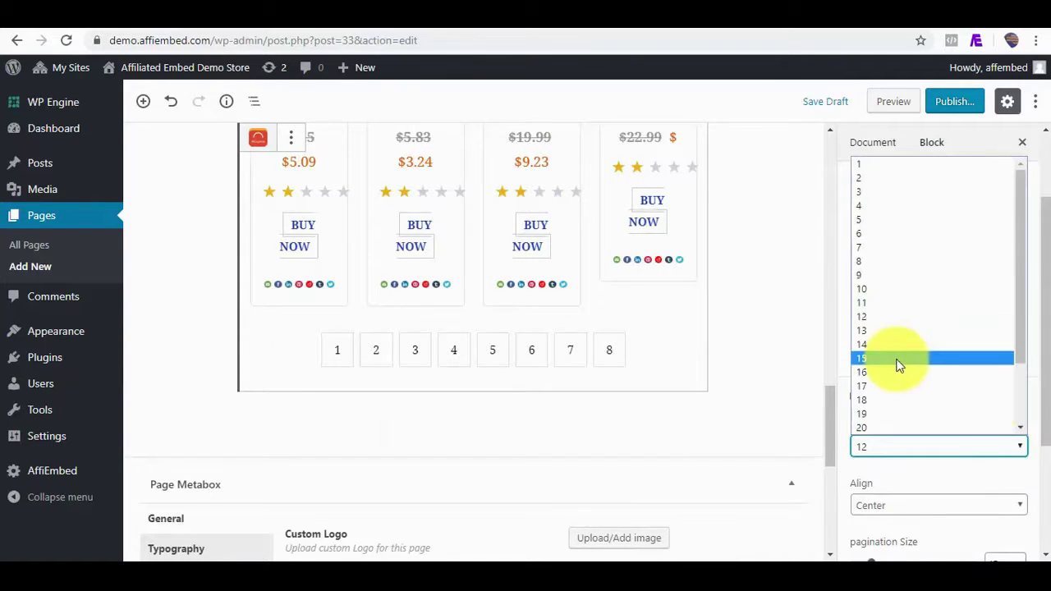
{"action": "key", "text": "Escape"}
{"action": "key", "text": "Down"}
{"action": "key", "text": "Down"}
{"action": "key", "text": "Down"}
{"action": "key", "text": "Down"}
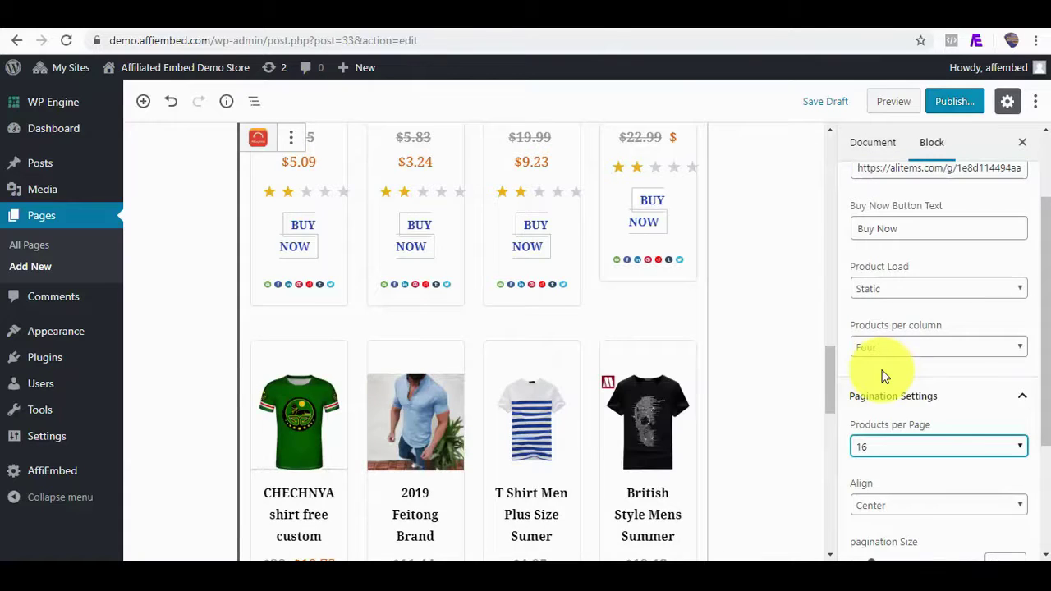
Increase the pagination size to 22.
{"action": "scroll", "coordinate": [885, 375], "scroll_direction": "down", "scroll_amount": 1}
{"action": "scroll", "coordinate": [715, 380], "scroll_direction": "down", "scroll_amount": 4}
{"action": "left_click_drag", "start_coordinate": [868, 471], "coordinate": [892, 477]}
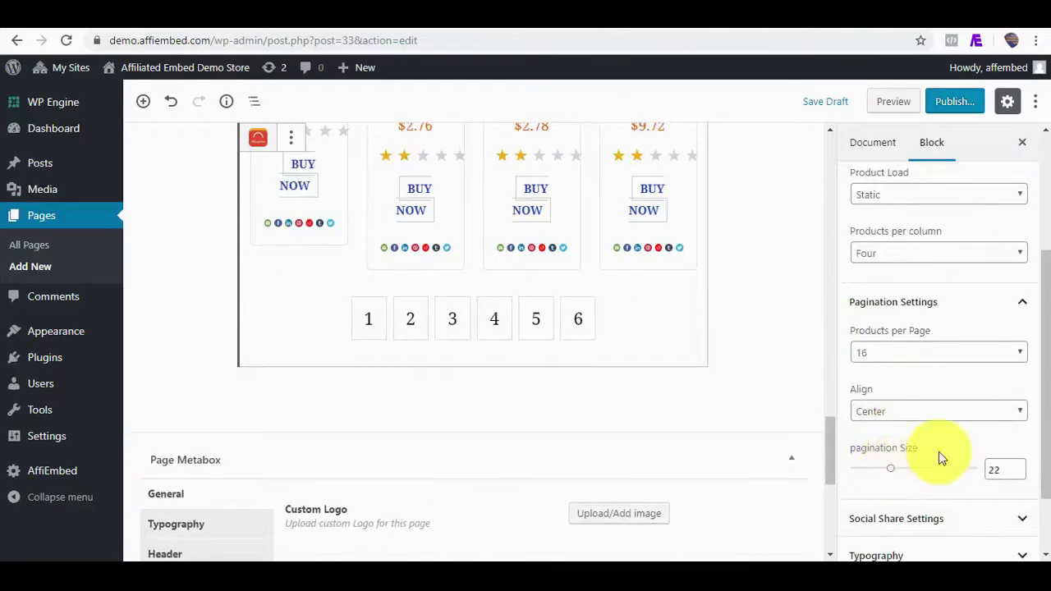
Remove the Tumblr, Reddit and Mail buttons in the block's Social Share Settings.
{"action": "scroll", "coordinate": [1037, 466], "scroll_direction": "down", "scroll_amount": 1}
{"action": "scroll", "coordinate": [1036, 466], "scroll_direction": "down", "scroll_amount": 1}
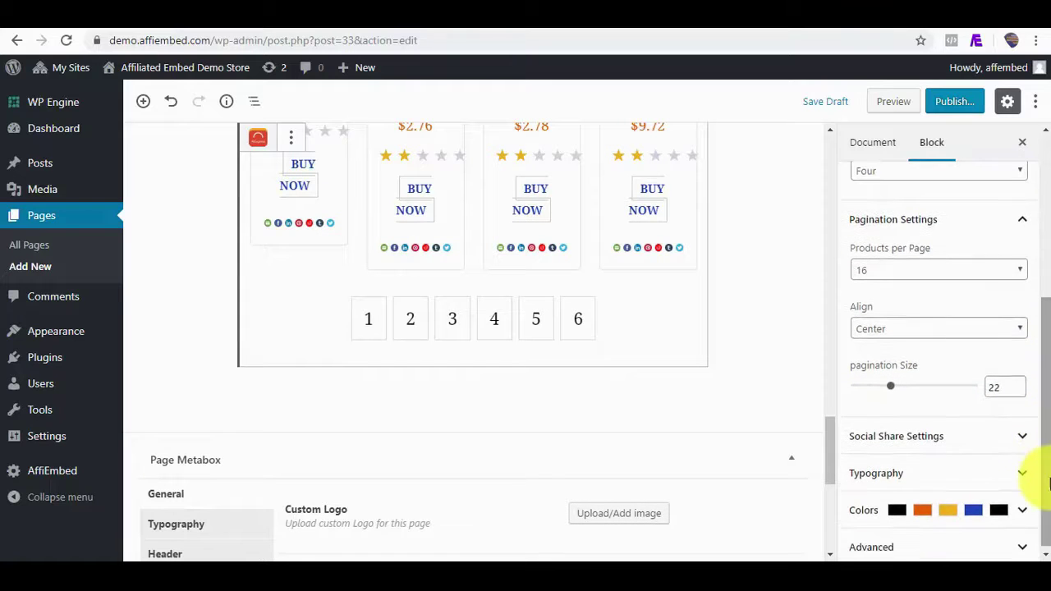
{"action": "left_click", "coordinate": [1023, 439]}
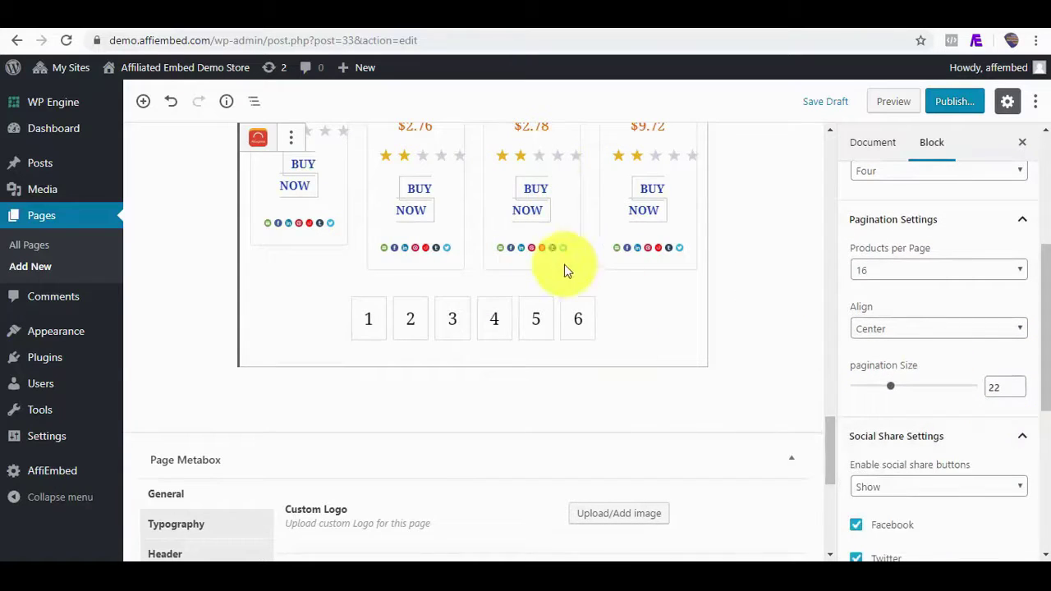
{"action": "scroll", "coordinate": [1043, 376], "scroll_direction": "down", "scroll_amount": 1}
{"action": "left_click_drag", "start_coordinate": [1041, 369], "coordinate": [1040, 446]}
{"action": "left_click", "coordinate": [857, 490]}
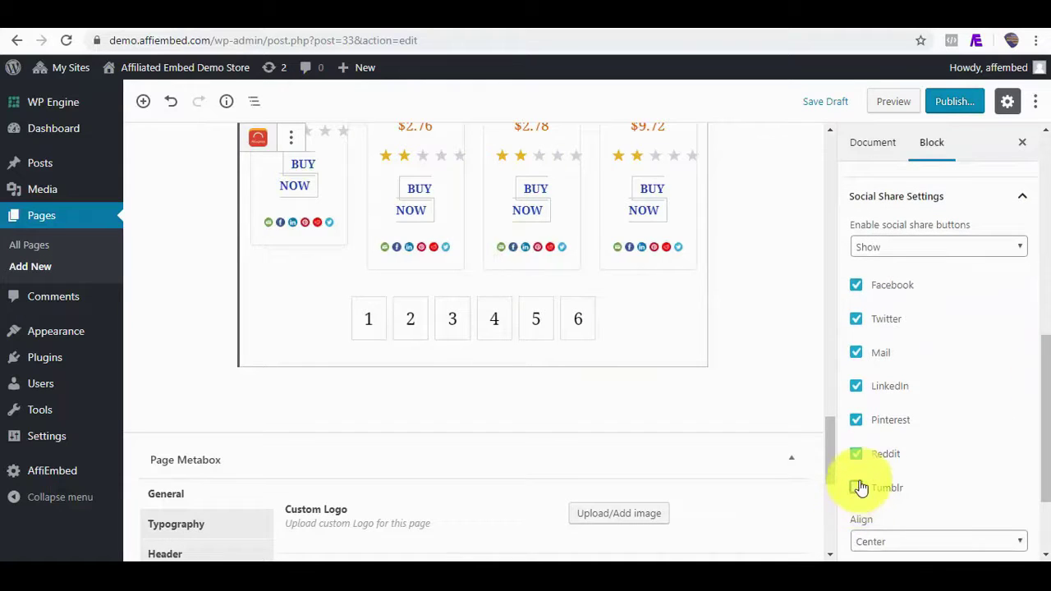
{"action": "left_click", "coordinate": [857, 456]}
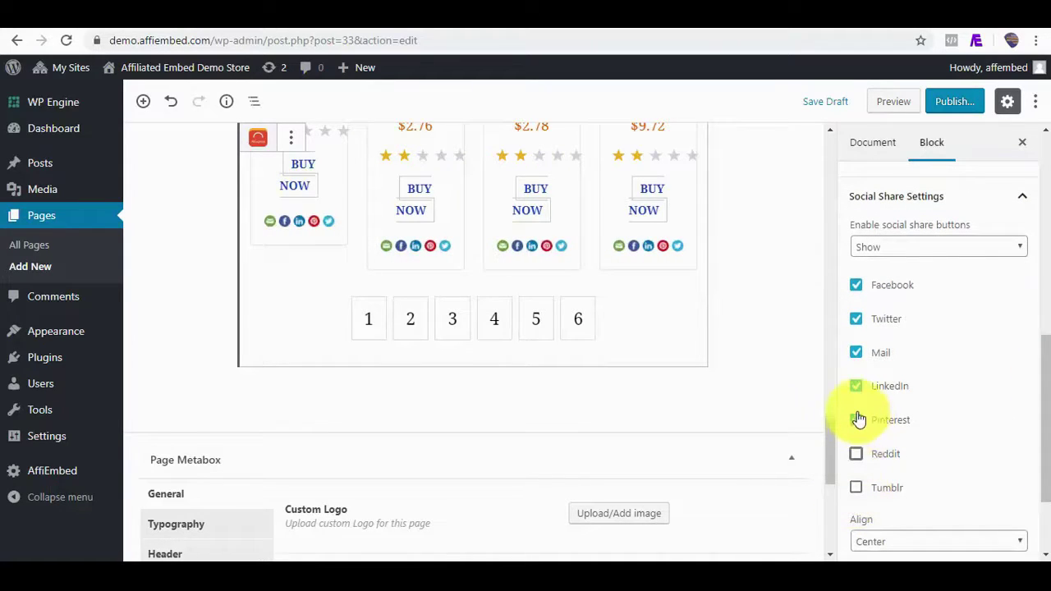
{"action": "left_click", "coordinate": [859, 353]}
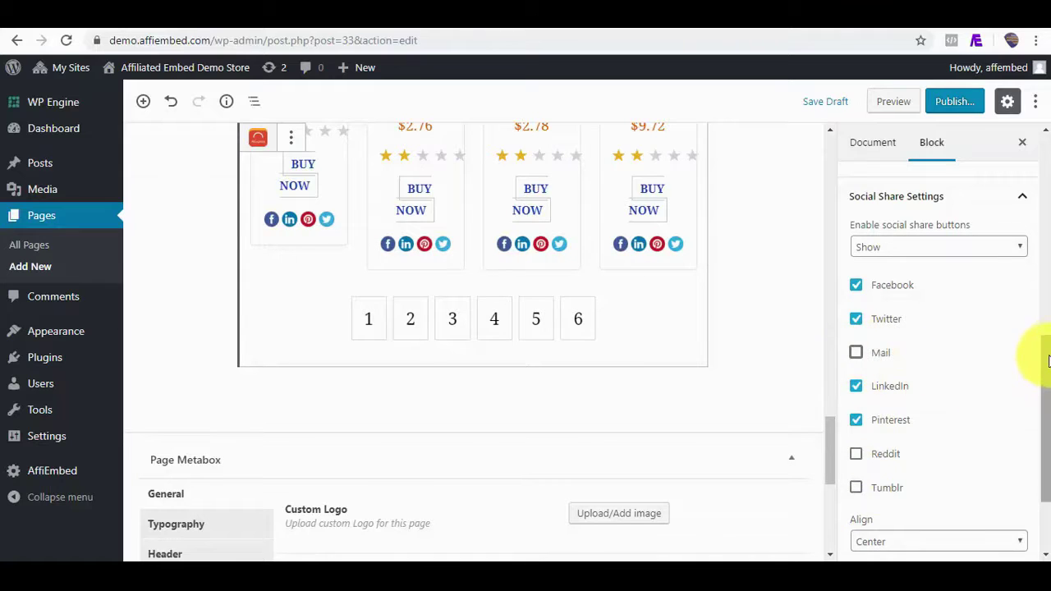
Adjust the block's typography to a title size of 15, price size of 21 and button text size of 19.
{"action": "left_click_drag", "start_coordinate": [1048, 361], "coordinate": [1045, 428]}
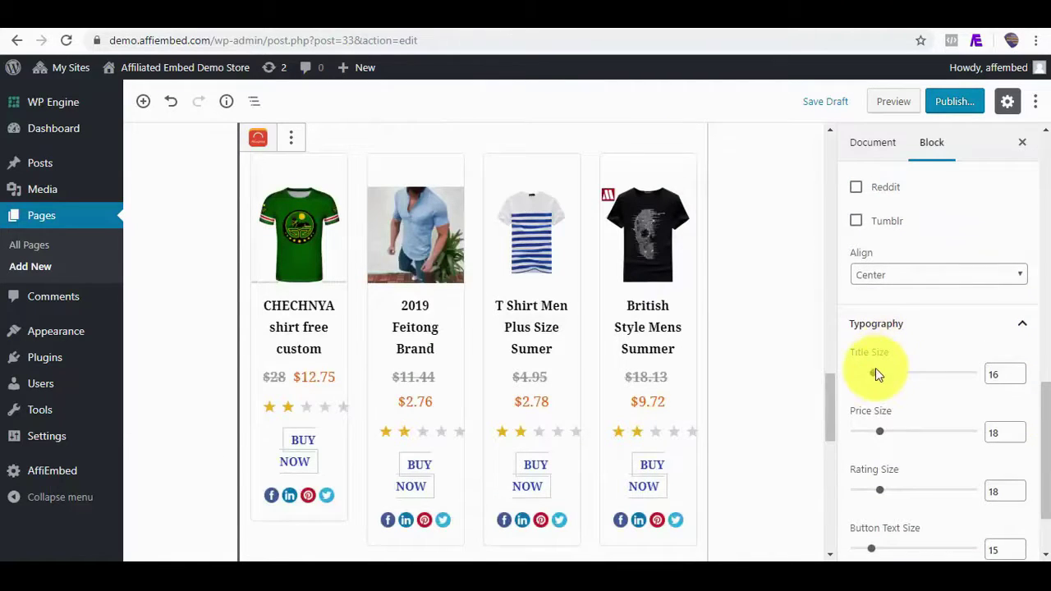
{"action": "left_click_drag", "start_coordinate": [876, 380], "coordinate": [873, 378]}
{"action": "left_click_drag", "start_coordinate": [880, 431], "coordinate": [892, 437]}
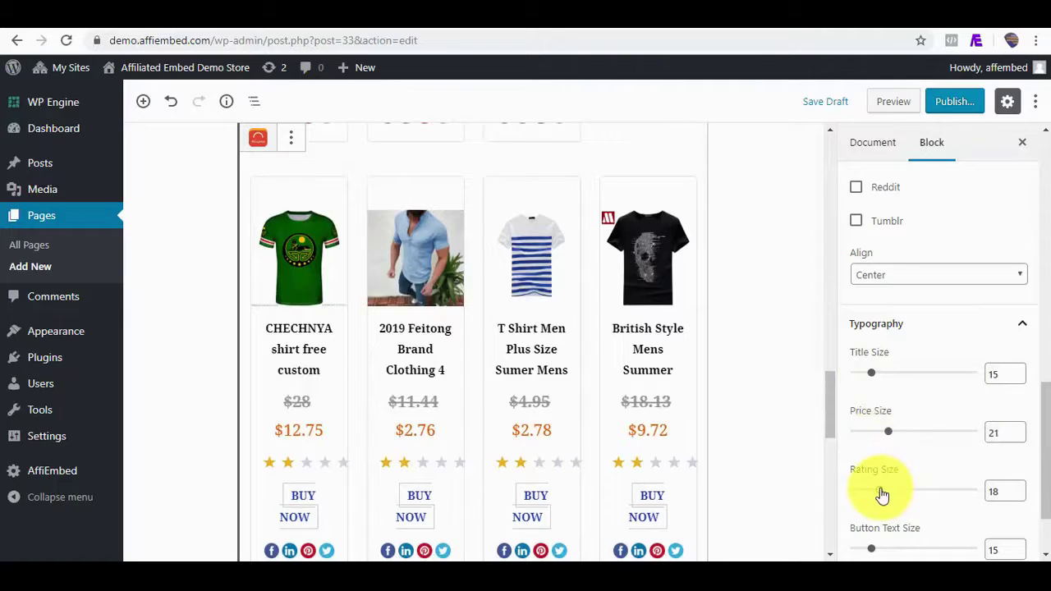
{"action": "left_click_drag", "start_coordinate": [878, 495], "coordinate": [882, 493]}
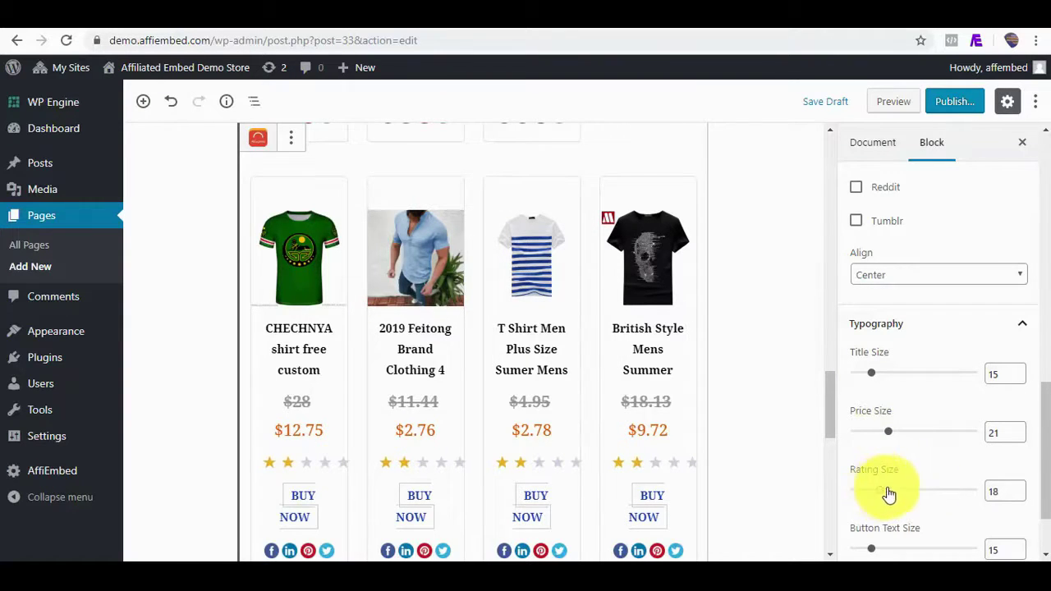
{"action": "left_click_drag", "start_coordinate": [1046, 460], "coordinate": [1048, 497]}
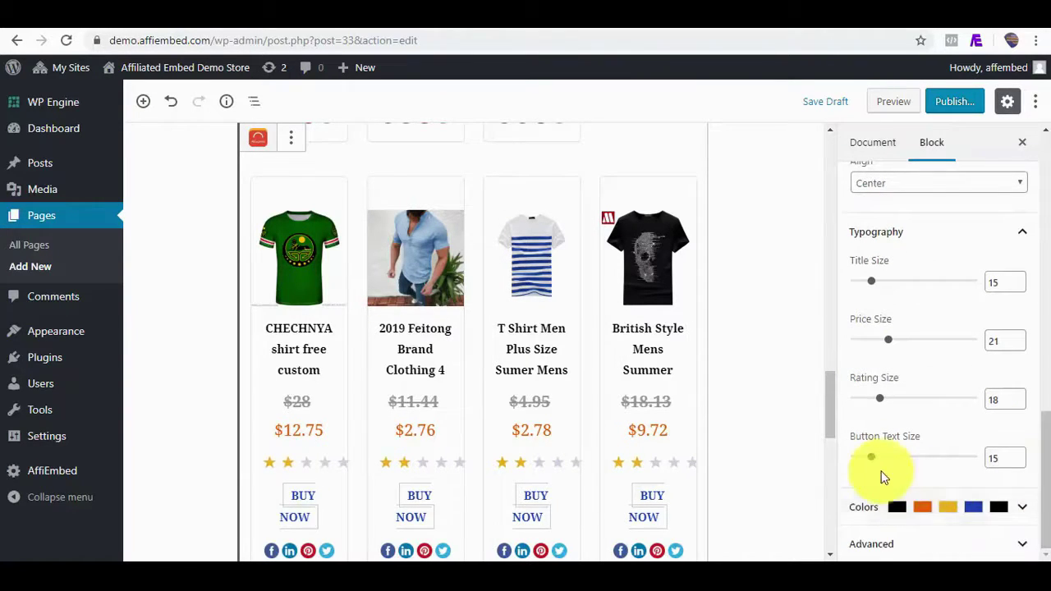
{"action": "left_click_drag", "start_coordinate": [872, 462], "coordinate": [883, 464]}
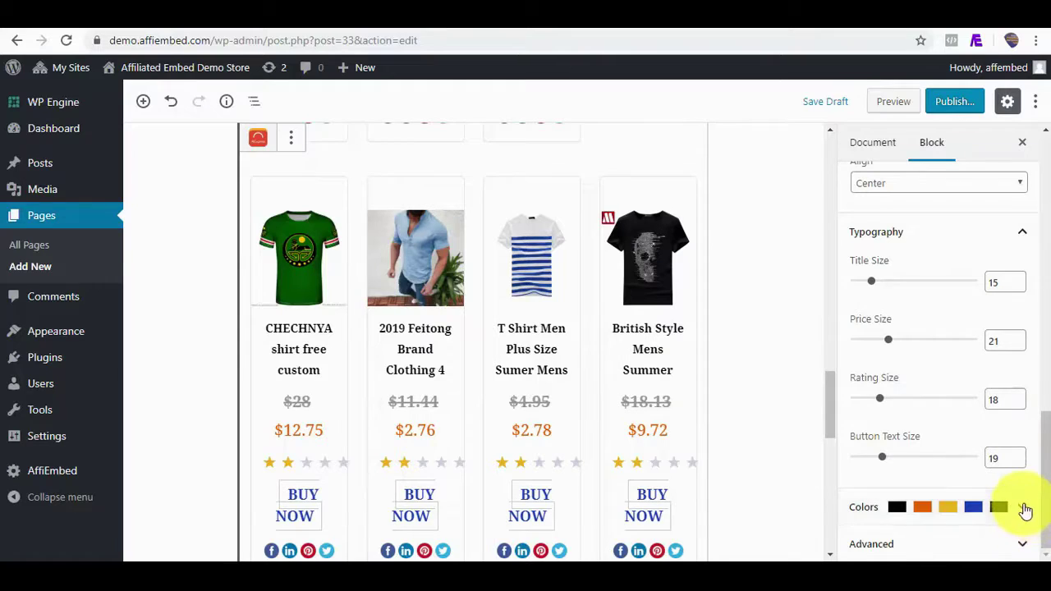
Change the product title color to the vivid green swatch and the price color to the orange swatch.
{"action": "left_click", "coordinate": [1025, 510]}
{"action": "scroll", "coordinate": [1025, 370], "scroll_direction": "down", "scroll_amount": 3}
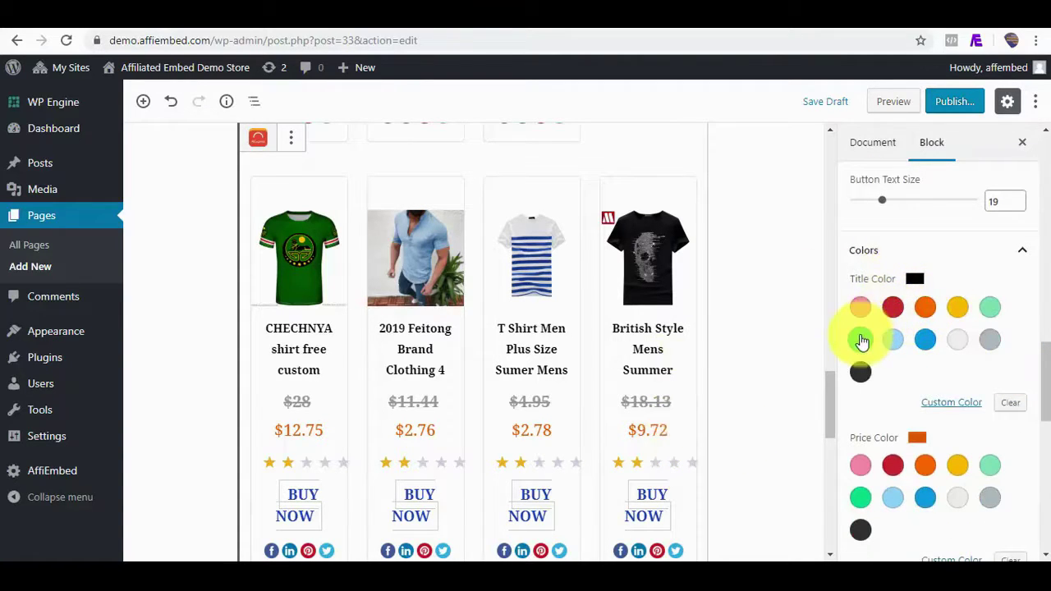
{"action": "left_click", "coordinate": [861, 340]}
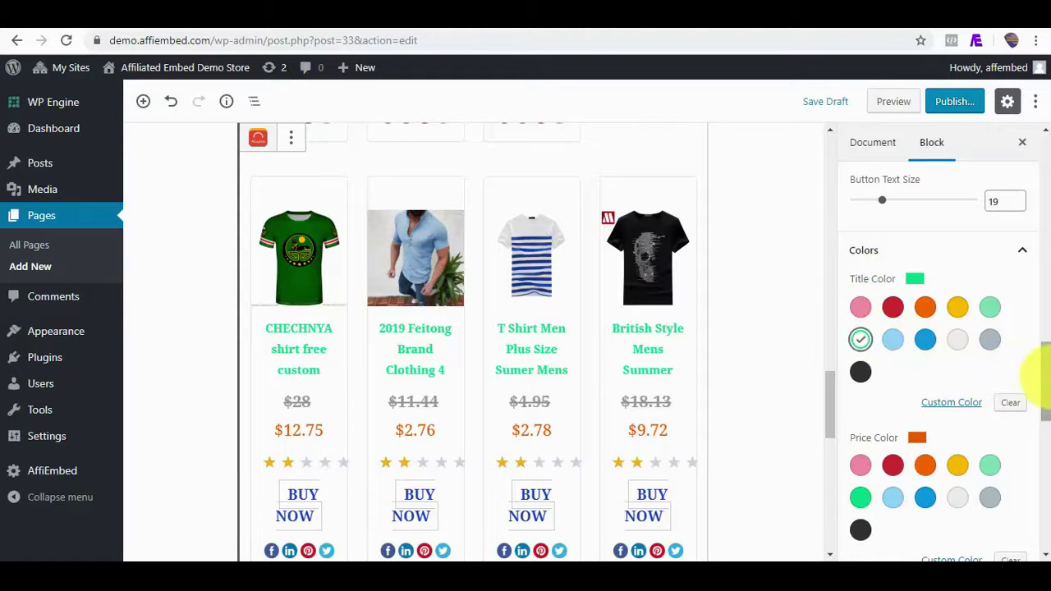
{"action": "left_click_drag", "start_coordinate": [1045, 367], "coordinate": [1045, 389]}
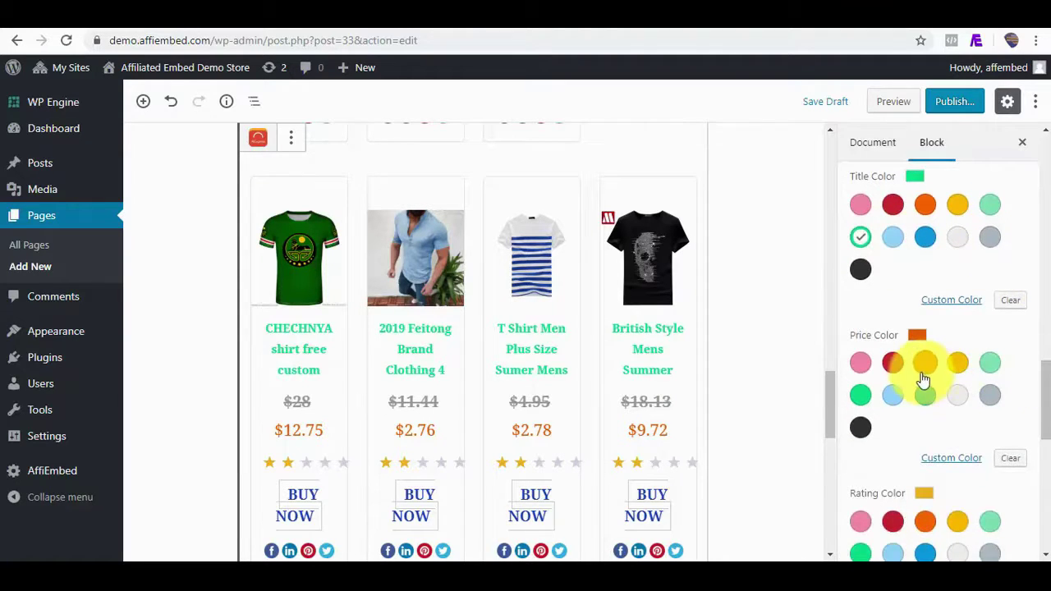
{"action": "left_click", "coordinate": [958, 362]}
{"action": "left_click", "coordinate": [927, 362]}
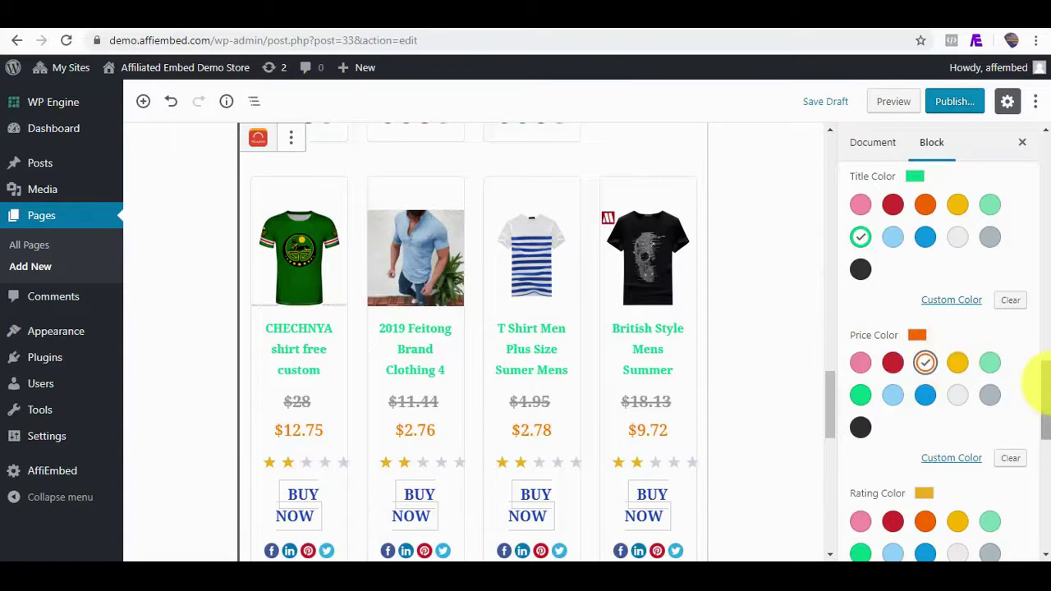
Set the product rating color to Luminous vivid amber.
{"action": "left_click_drag", "start_coordinate": [1041, 398], "coordinate": [1040, 423]}
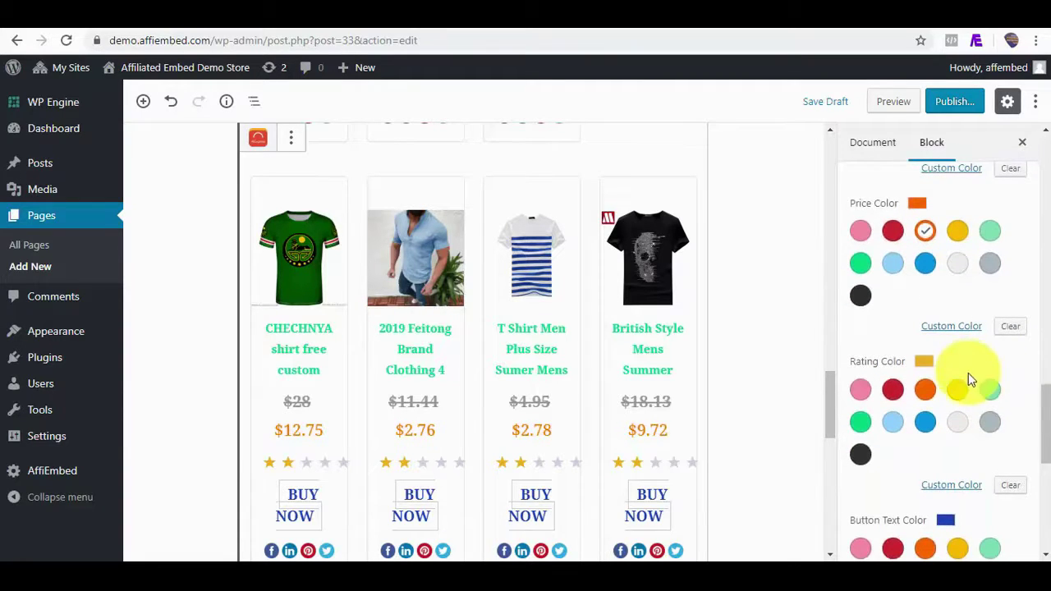
{"action": "left_click", "coordinate": [990, 393]}
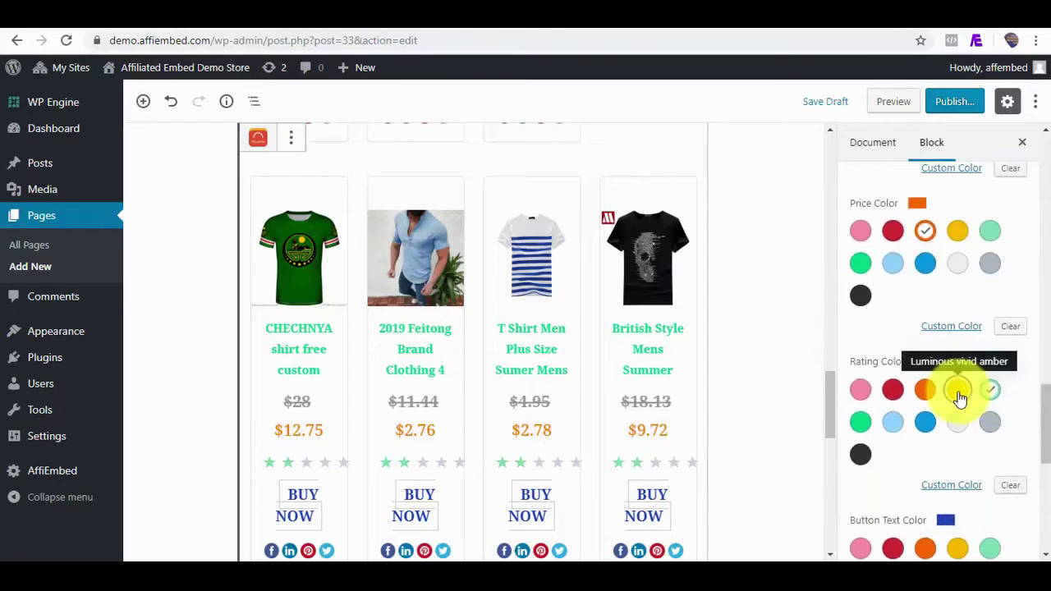
{"action": "left_click", "coordinate": [959, 396]}
Color the Buy Now button text red and set its hover color to light blue.
{"action": "left_click_drag", "start_coordinate": [1043, 397], "coordinate": [1016, 434]}
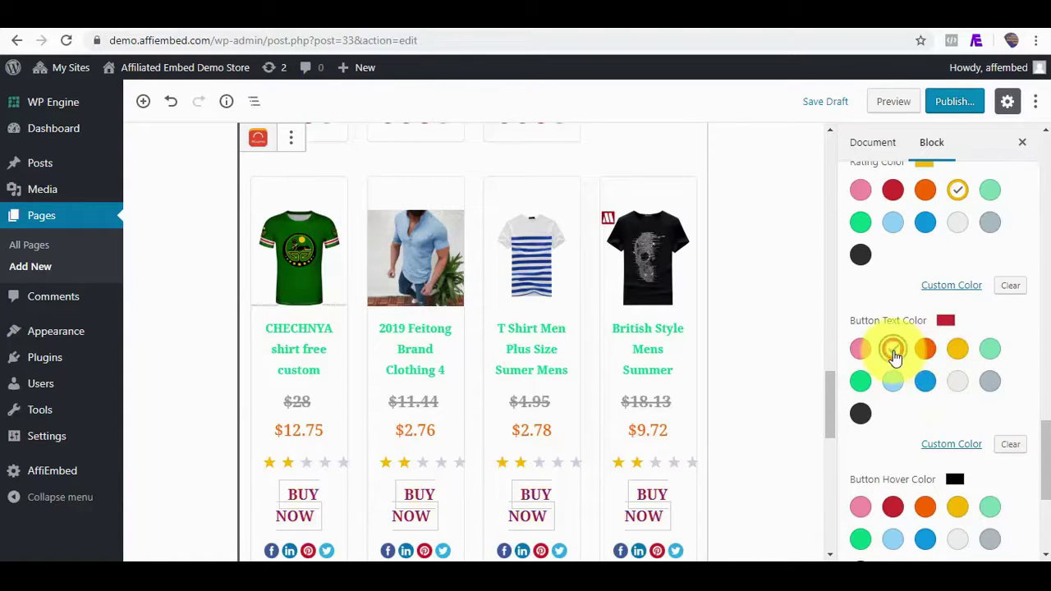
{"action": "left_click_drag", "start_coordinate": [1031, 446], "coordinate": [1045, 485]}
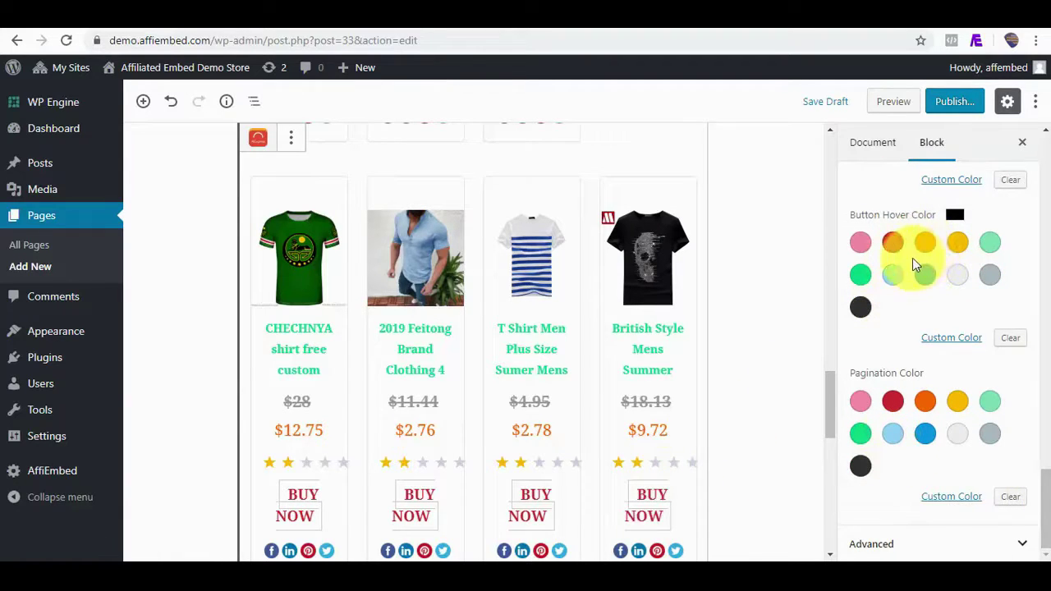
{"action": "left_click", "coordinate": [893, 276]}
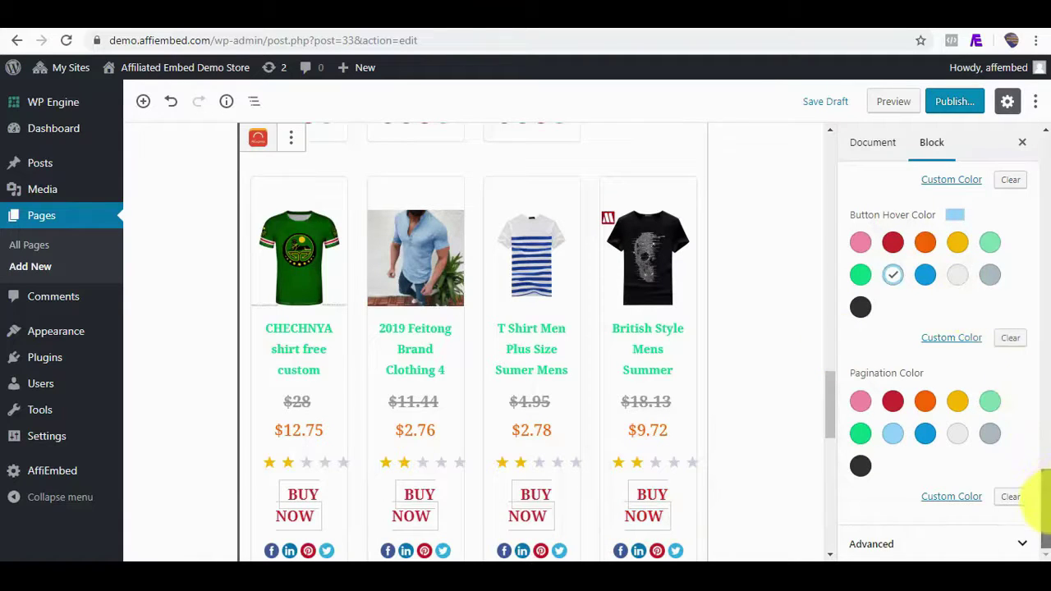
Set the block's pagination color to the vivid blue swatch and publish the AliExpress Products page.
{"action": "left_click_drag", "start_coordinate": [830, 429], "coordinate": [833, 477]}
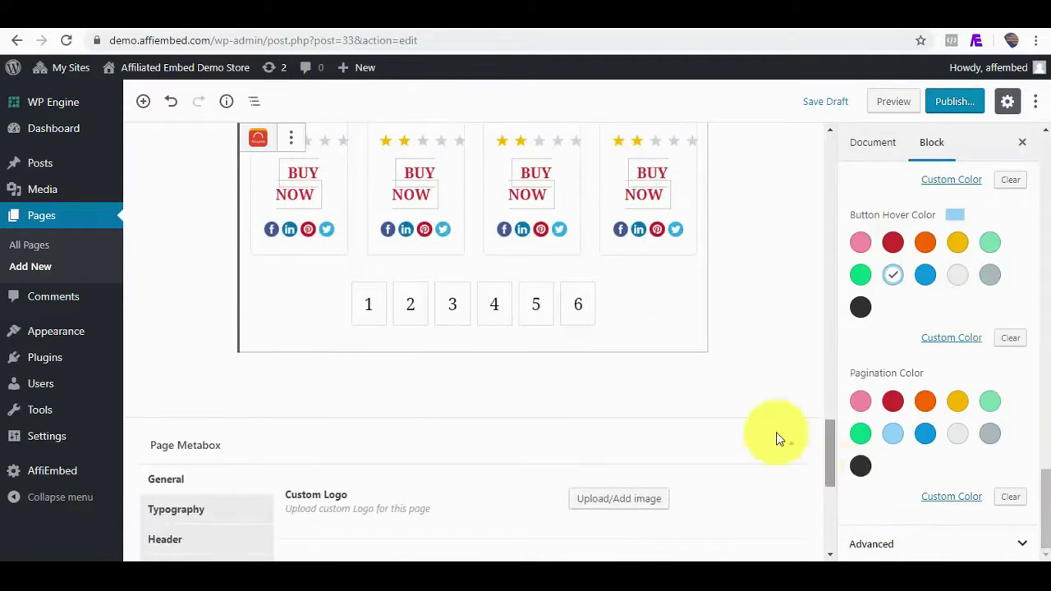
{"action": "left_click", "coordinate": [925, 435]}
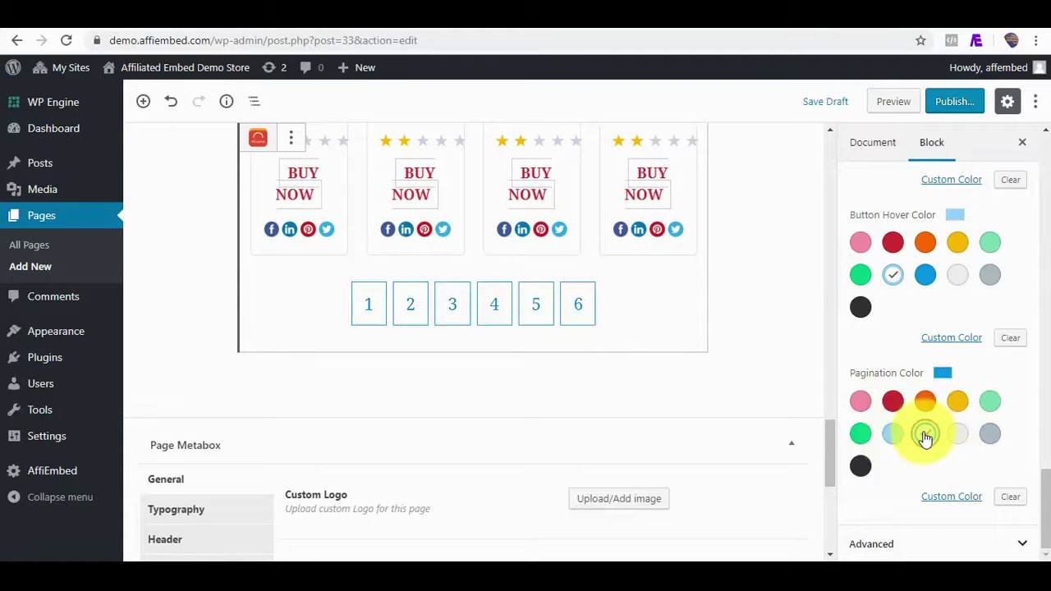
{"action": "left_click", "coordinate": [953, 103]}
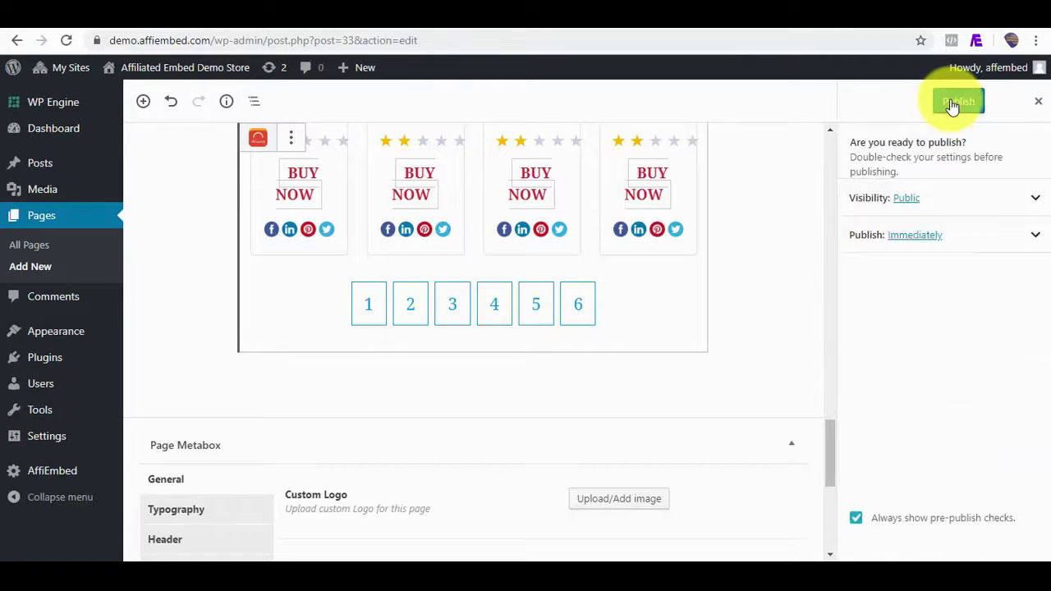
{"action": "left_click", "coordinate": [953, 103]}
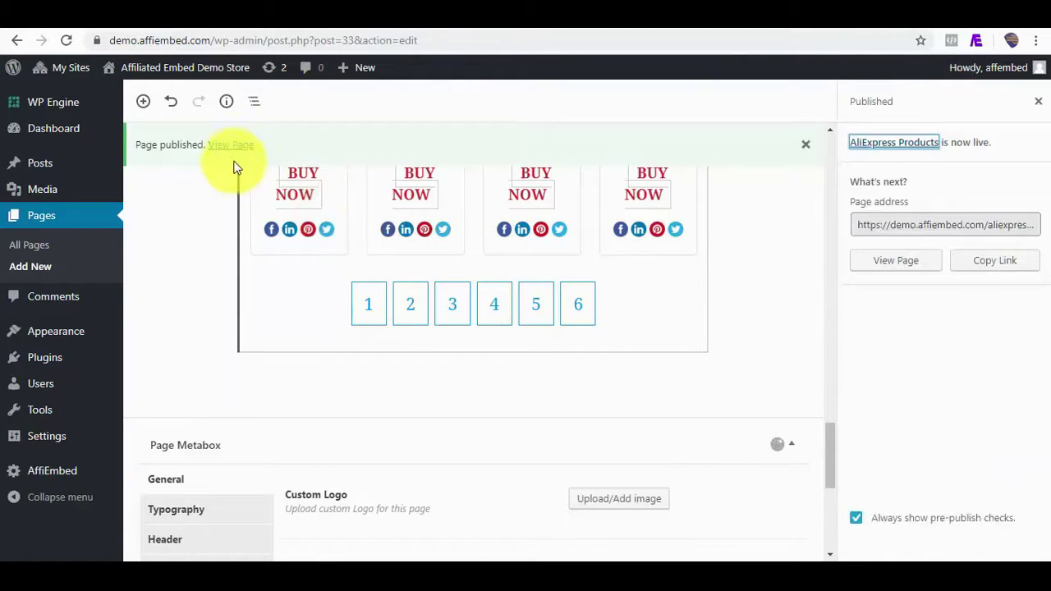
Open the published AliExpress Products page in a new browser tab and review its product grid down to the pagination.
{"action": "right_click", "coordinate": [225, 147]}
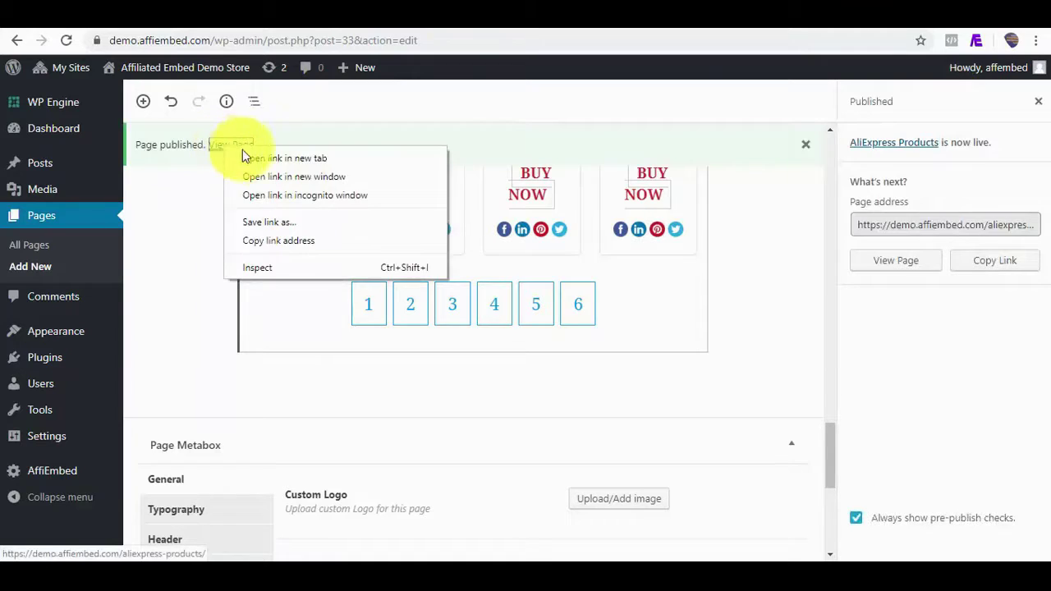
{"action": "left_click", "coordinate": [263, 158]}
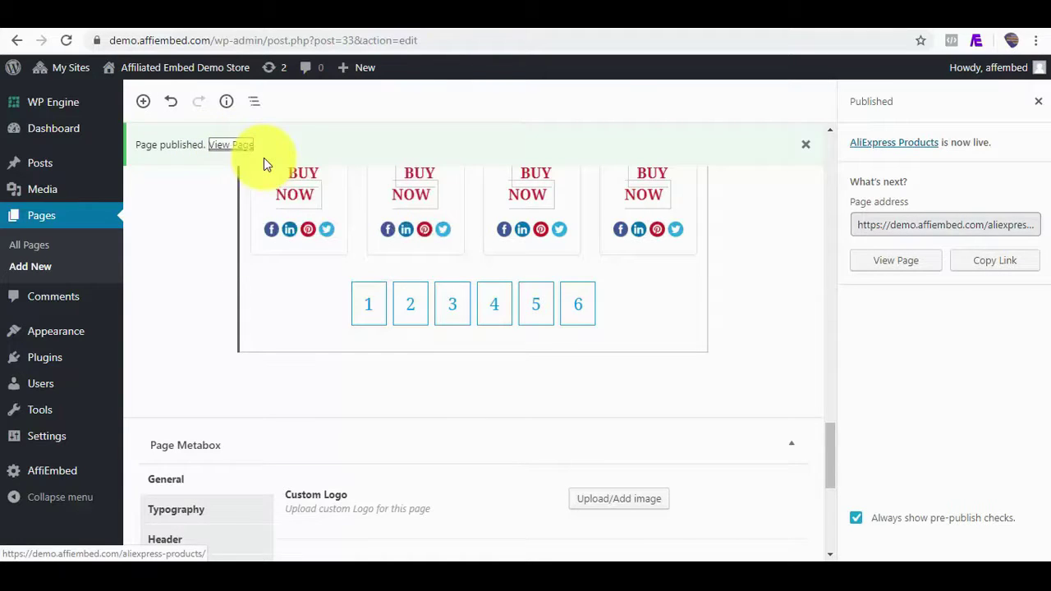
{"action": "left_click", "coordinate": [824, 29]}
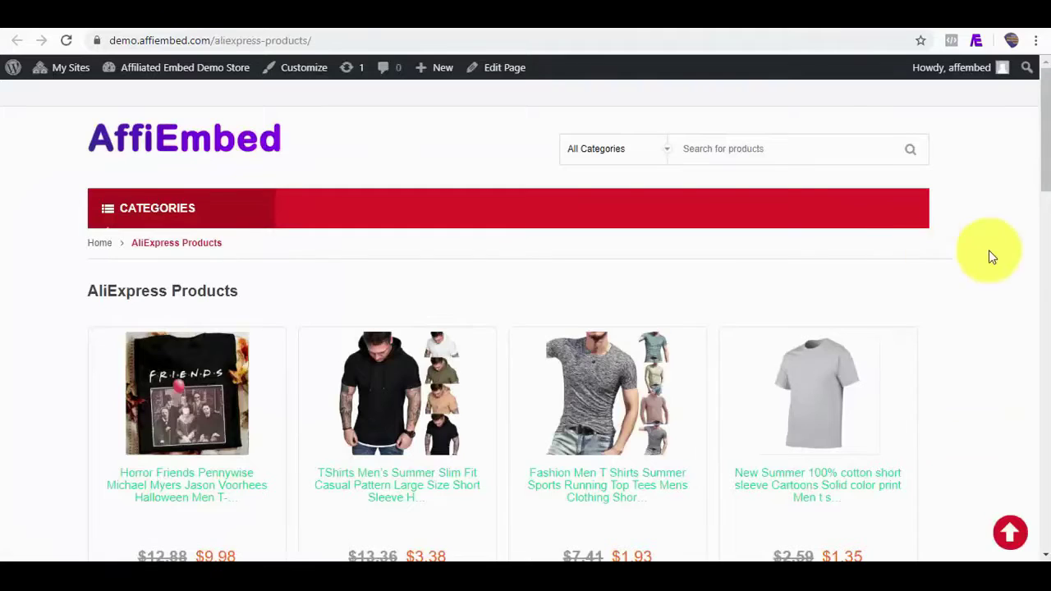
{"action": "left_click_drag", "start_coordinate": [1047, 138], "coordinate": [1042, 234]}
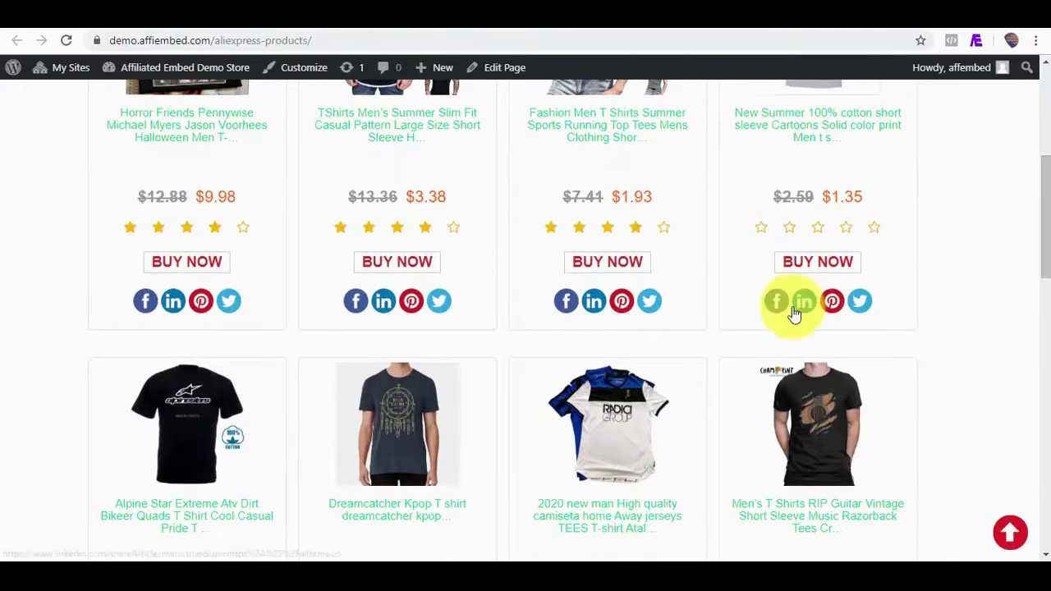
{"action": "scroll", "coordinate": [1040, 218], "scroll_direction": "down", "scroll_amount": 1}
{"action": "left_click_drag", "start_coordinate": [1042, 212], "coordinate": [1042, 456]}
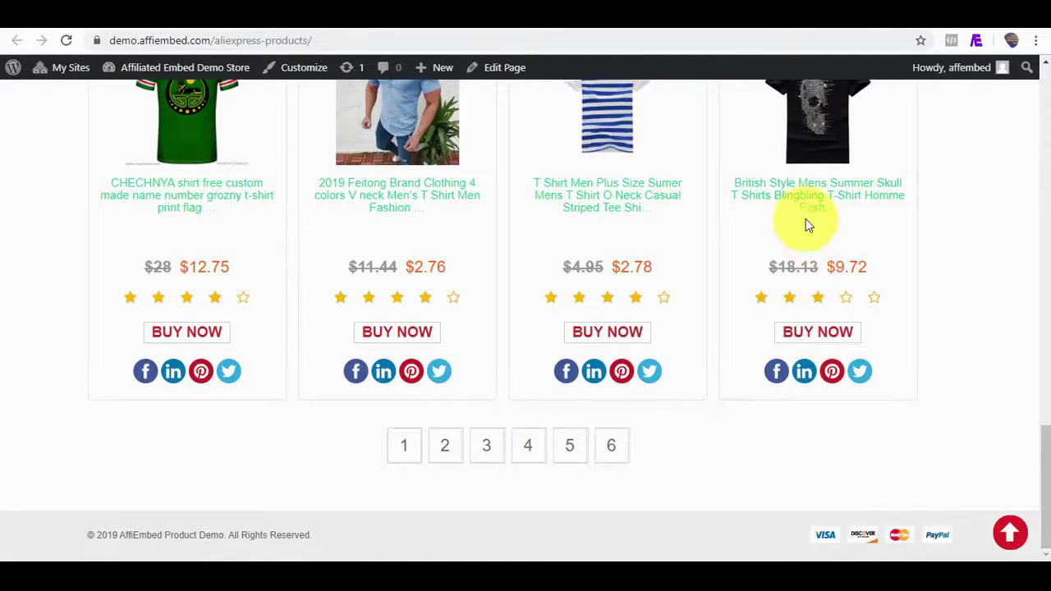
Open the British Style Mens Summer Skull T-shirt's AliExpress page from its title, check it, and go back.
{"action": "left_click", "coordinate": [807, 195]}
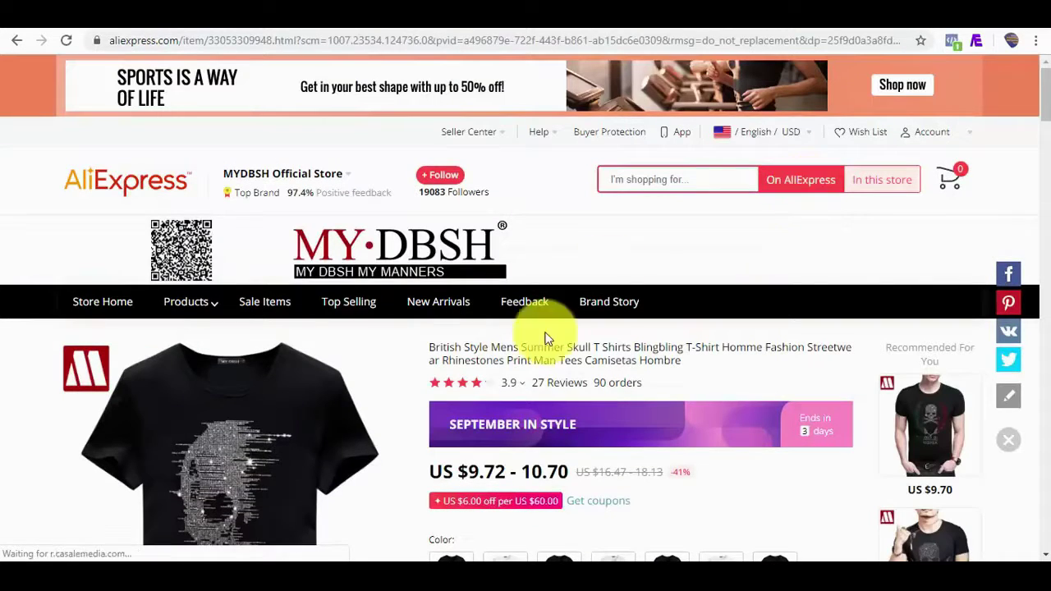
{"action": "scroll", "coordinate": [1033, 93], "scroll_direction": "down", "scroll_amount": 2}
{"action": "scroll", "coordinate": [1033, 94], "scroll_direction": "up", "scroll_amount": 3}
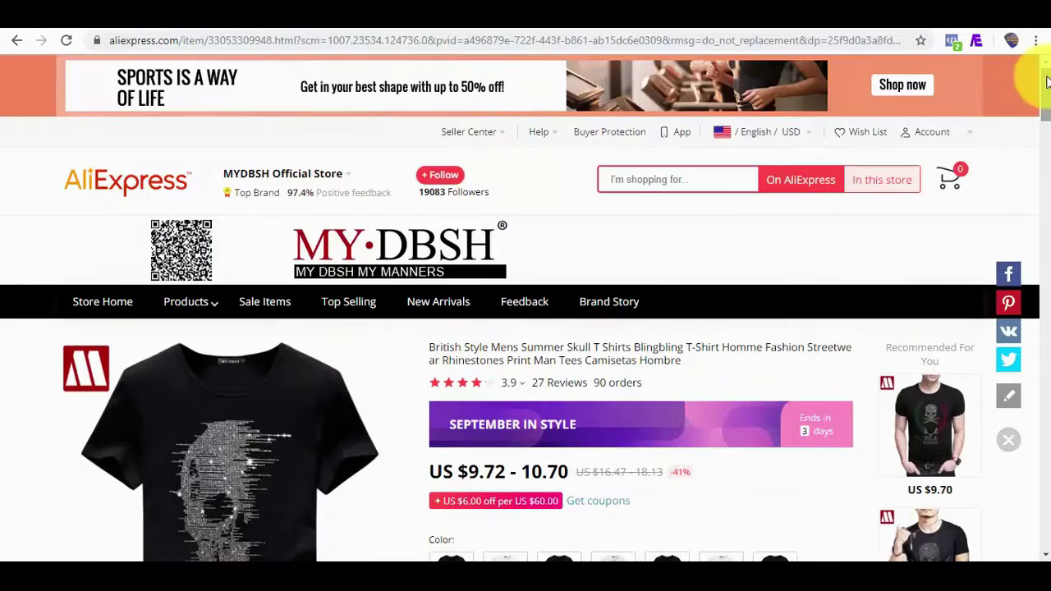
{"action": "left_click", "coordinate": [16, 41]}
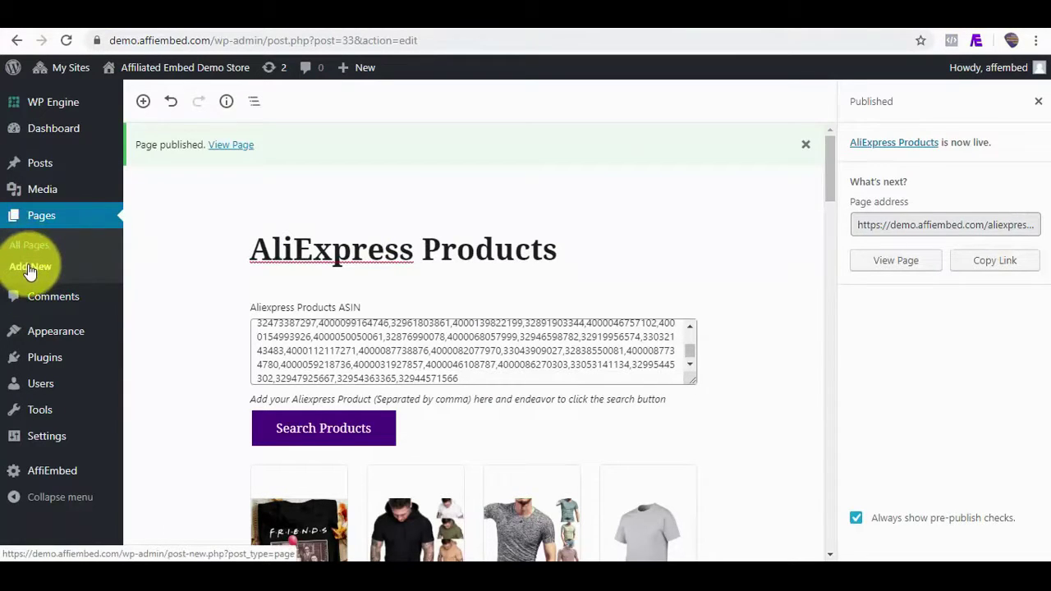
Start a new WordPress page and title it "Amazon Germany".
{"action": "left_click", "coordinate": [29, 268]}
{"action": "type", "text": "Aa"}
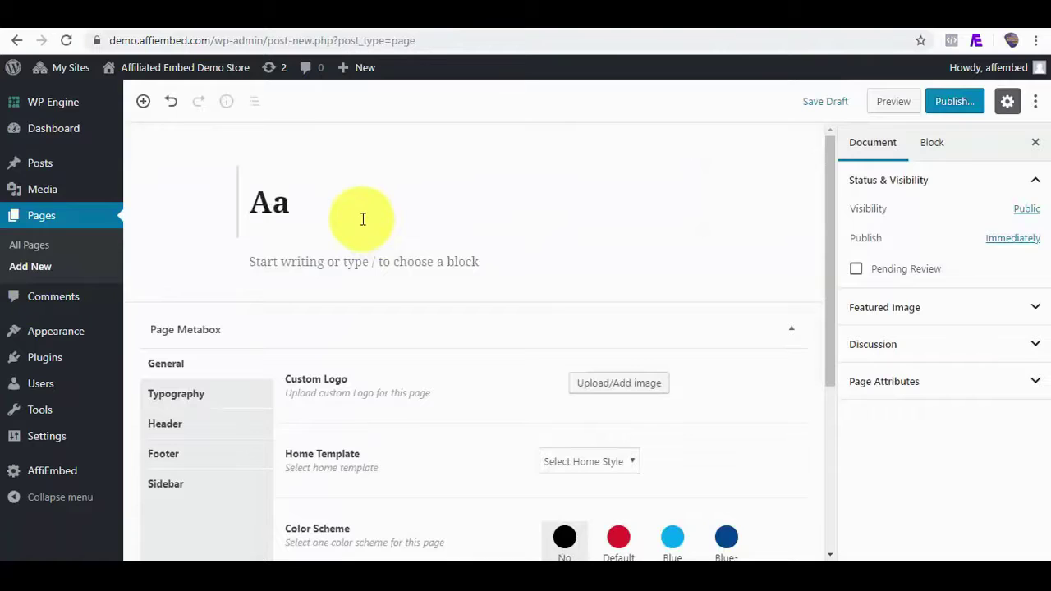
{"action": "key", "text": "BackSpace"}
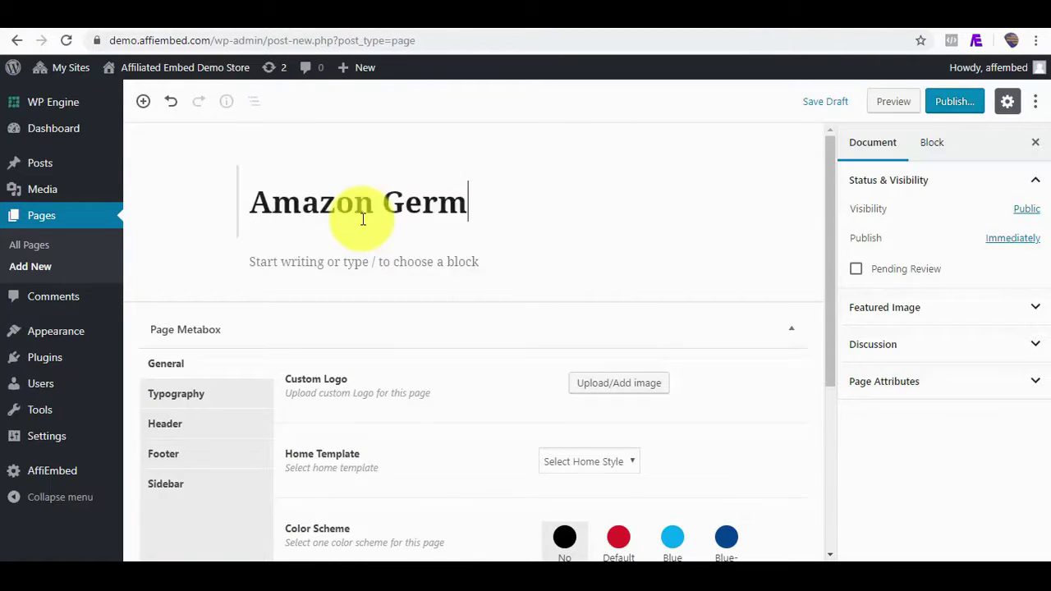
{"action": "type", "text": "mazon Germany"}
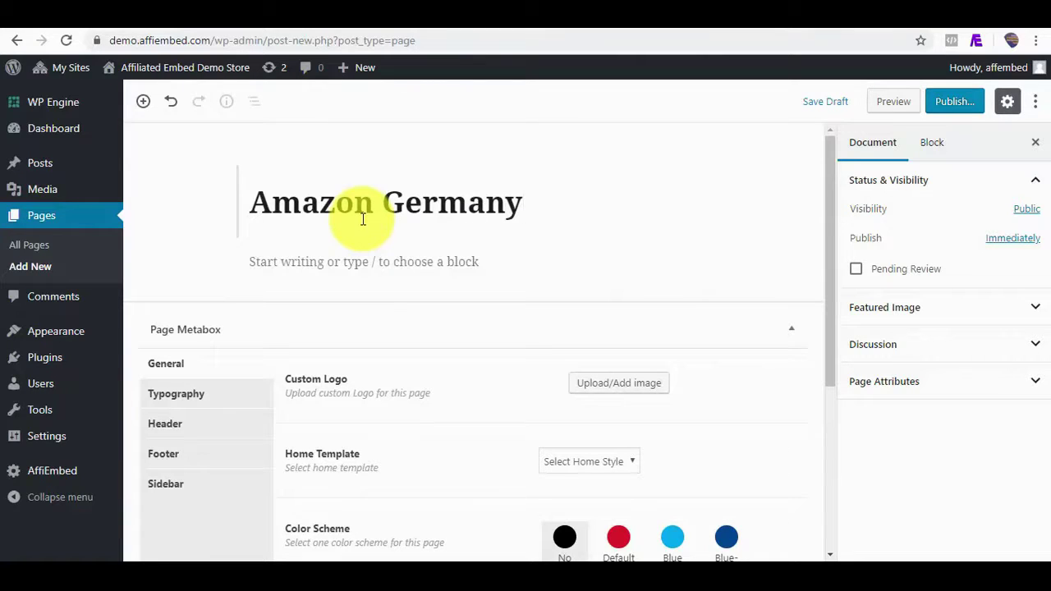
Insert an Amazon AffiEmbed block below the title and open its choice of Amazon websites.
{"action": "left_click", "coordinate": [216, 264]}
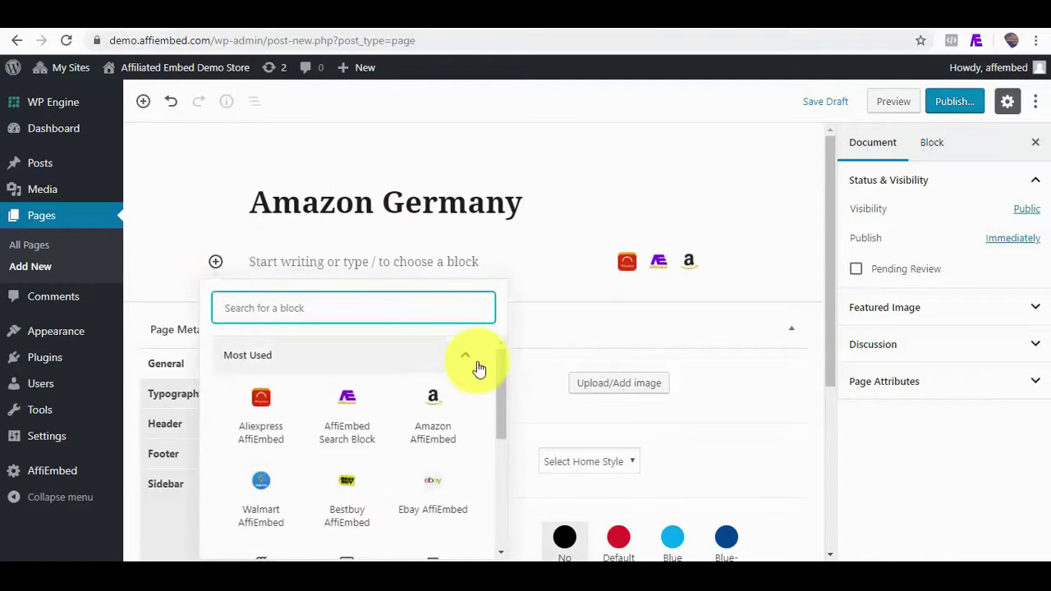
{"action": "left_click", "coordinate": [441, 421]}
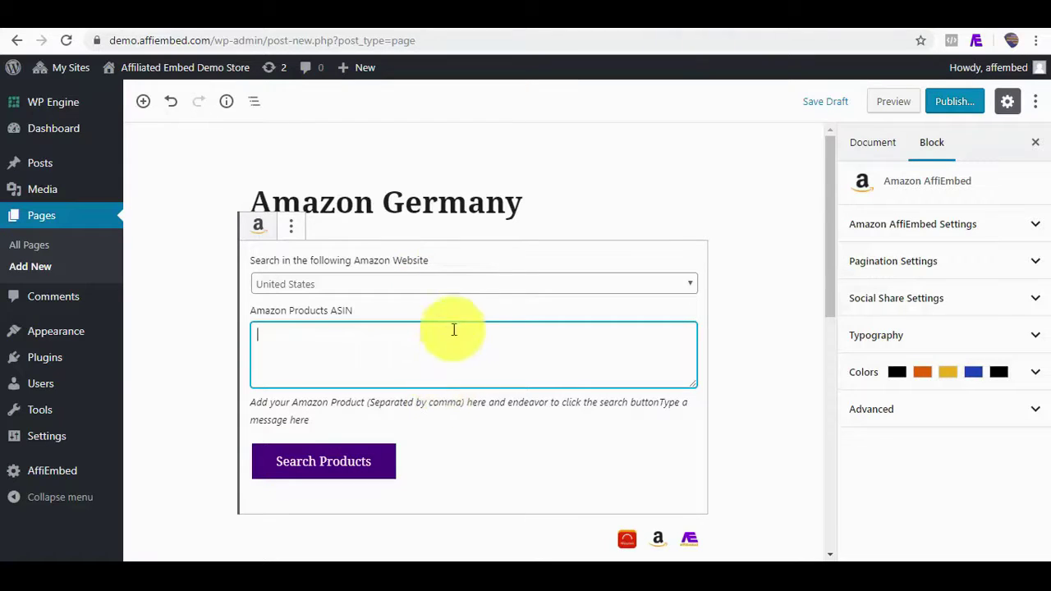
{"action": "left_click", "coordinate": [428, 284]}
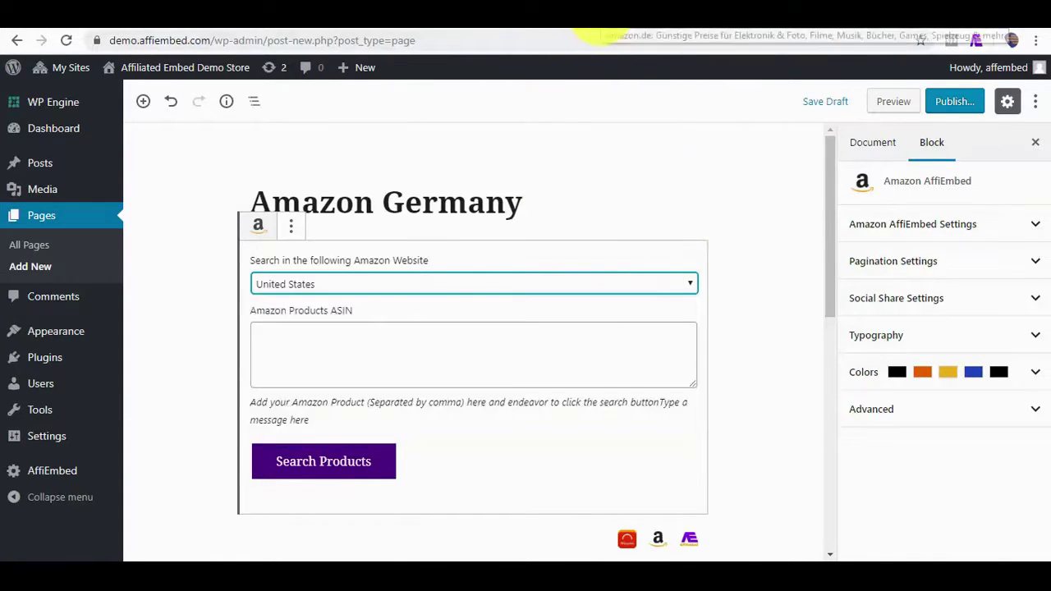
Switch to the amazon.de browser tab and browse its home page to the "Für Gamer" offer.
{"action": "left_click", "coordinate": [599, 23]}
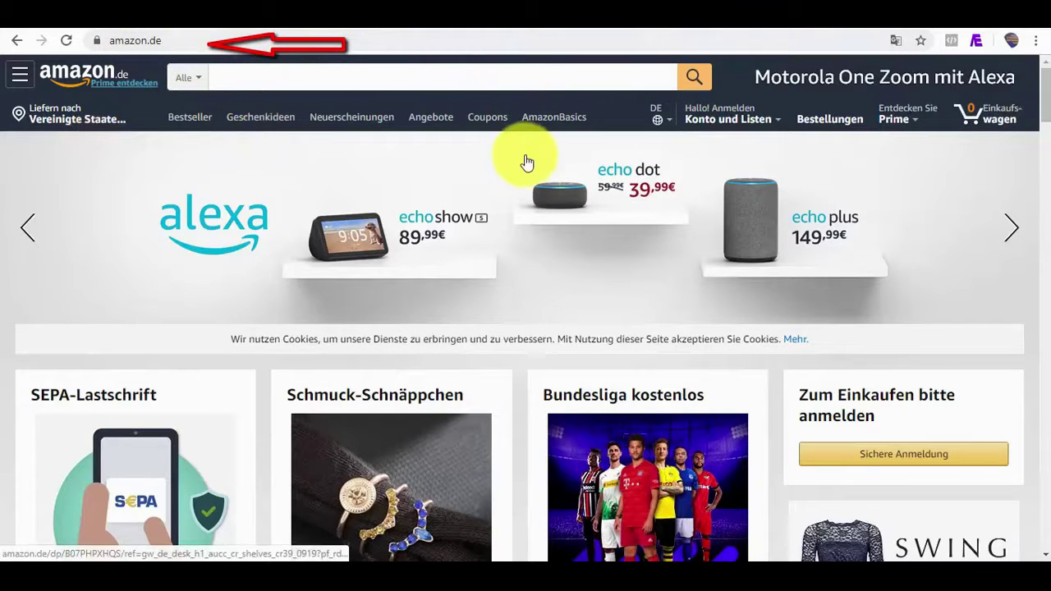
{"action": "scroll", "coordinate": [1044, 125], "scroll_direction": "down", "scroll_amount": 3}
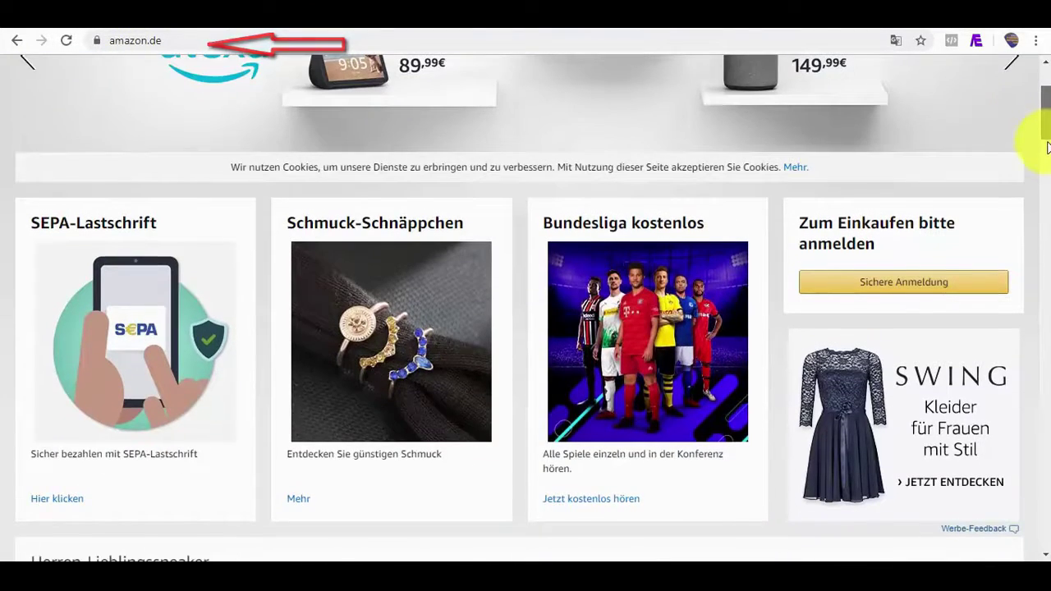
{"action": "scroll", "coordinate": [1044, 129], "scroll_direction": "up", "scroll_amount": 3}
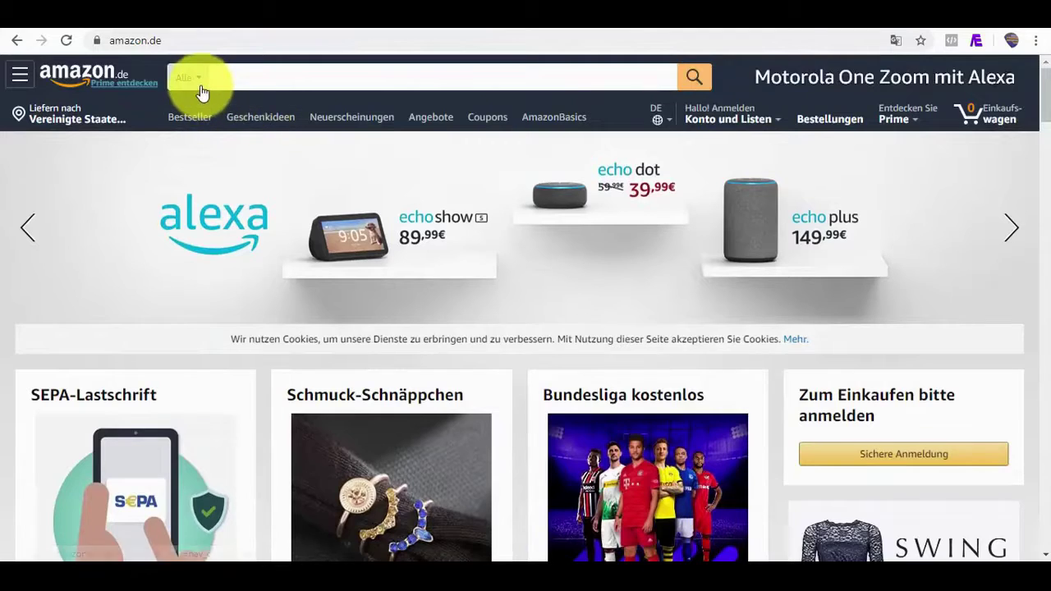
{"action": "scroll", "coordinate": [1042, 165], "scroll_direction": "down", "scroll_amount": 8}
{"action": "left_click_drag", "start_coordinate": [1042, 164], "coordinate": [1040, 194]}
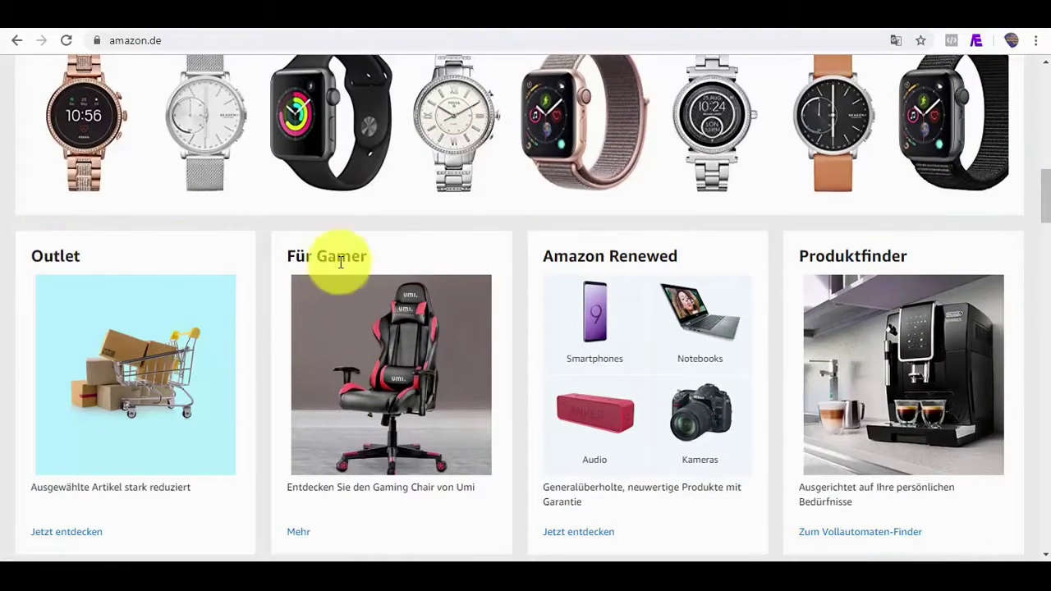
Open the Umi store through the "Für Gamer" offer and run the AffiEmbed extension for amazon to collect its product ASINs.
{"action": "left_click", "coordinate": [377, 367]}
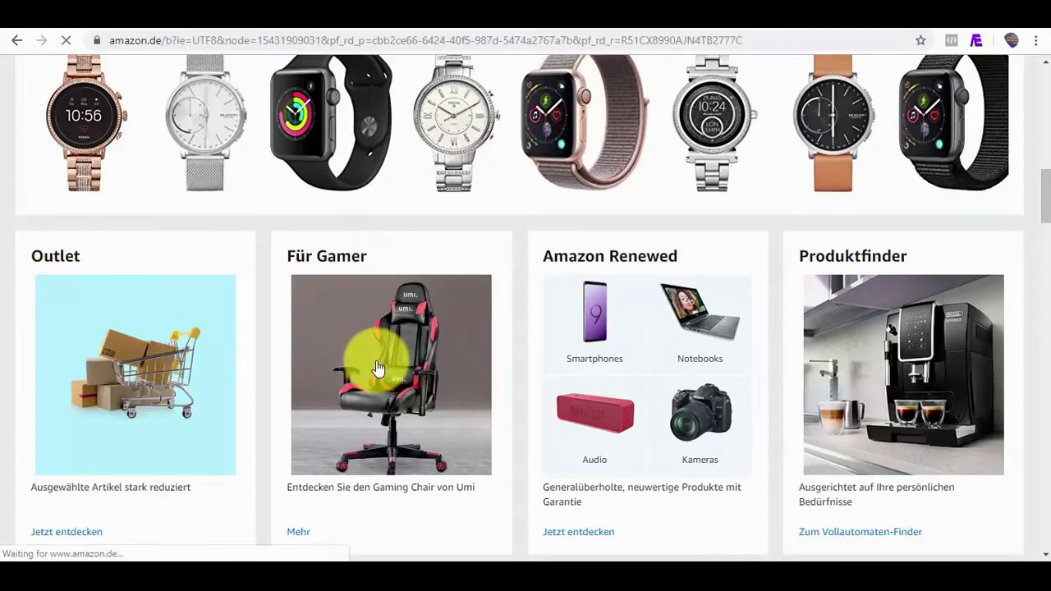
{"action": "left_click_drag", "start_coordinate": [1038, 119], "coordinate": [1044, 98]}
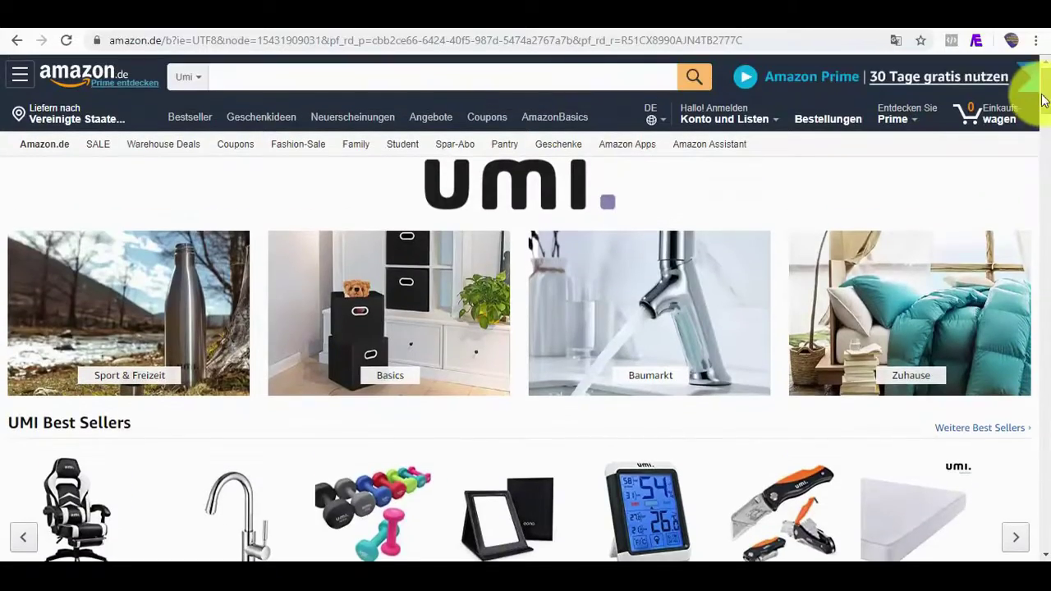
{"action": "left_click", "coordinate": [977, 41]}
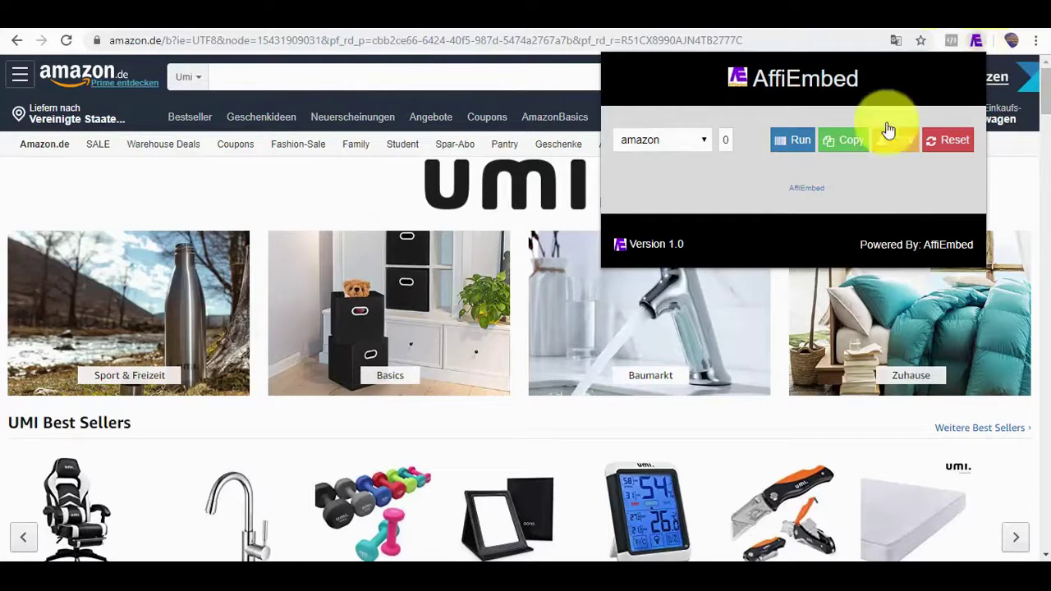
{"action": "left_click", "coordinate": [803, 150]}
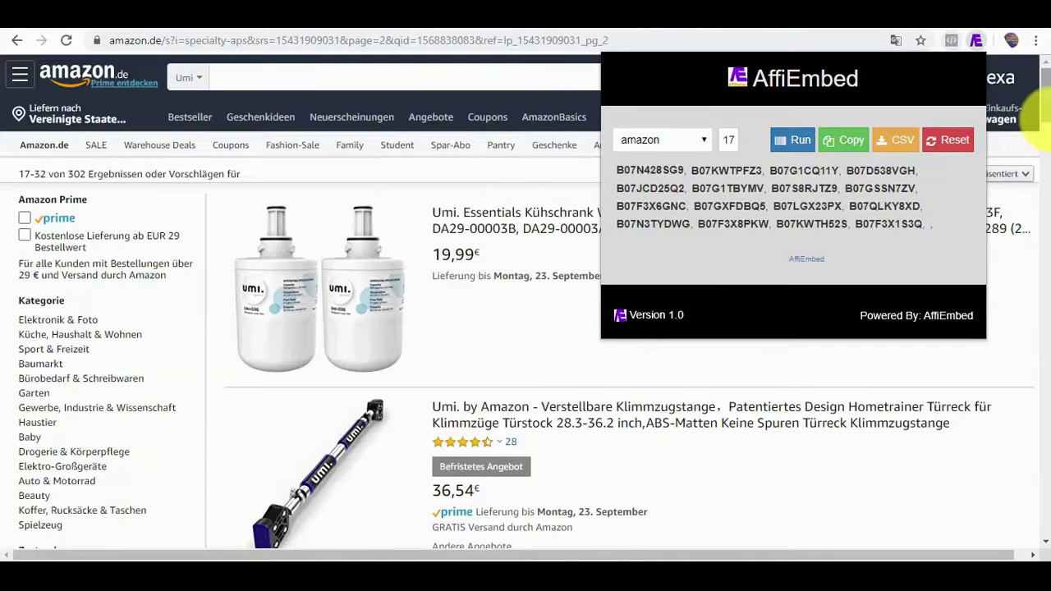
Go to the Bürobedarf & Schreibwaren category, open its Bestseller list and browse the products.
{"action": "left_click", "coordinate": [115, 385]}
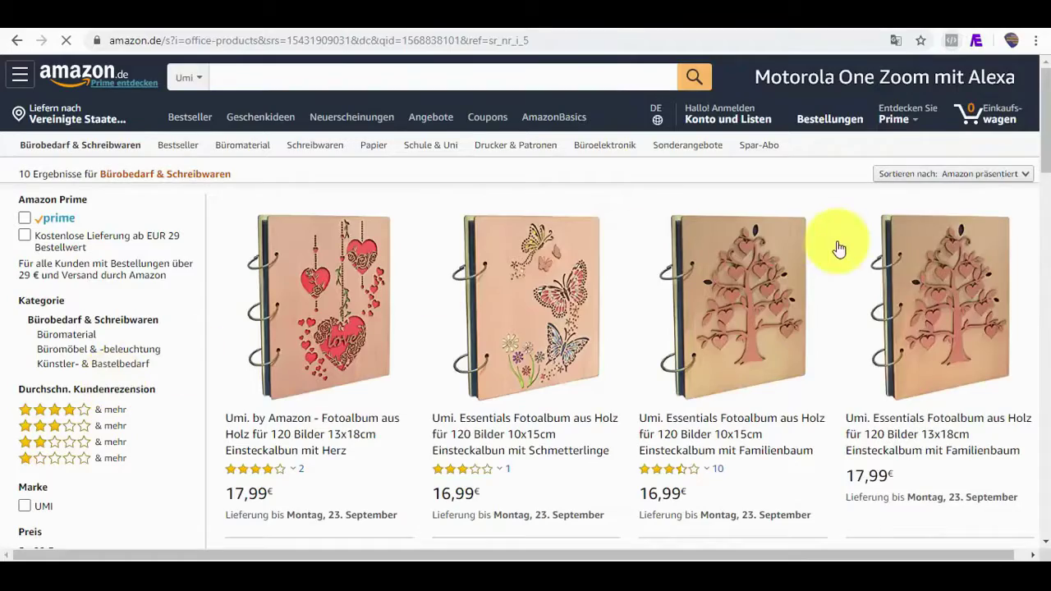
{"action": "scroll", "coordinate": [1033, 176], "scroll_direction": "down", "scroll_amount": 10}
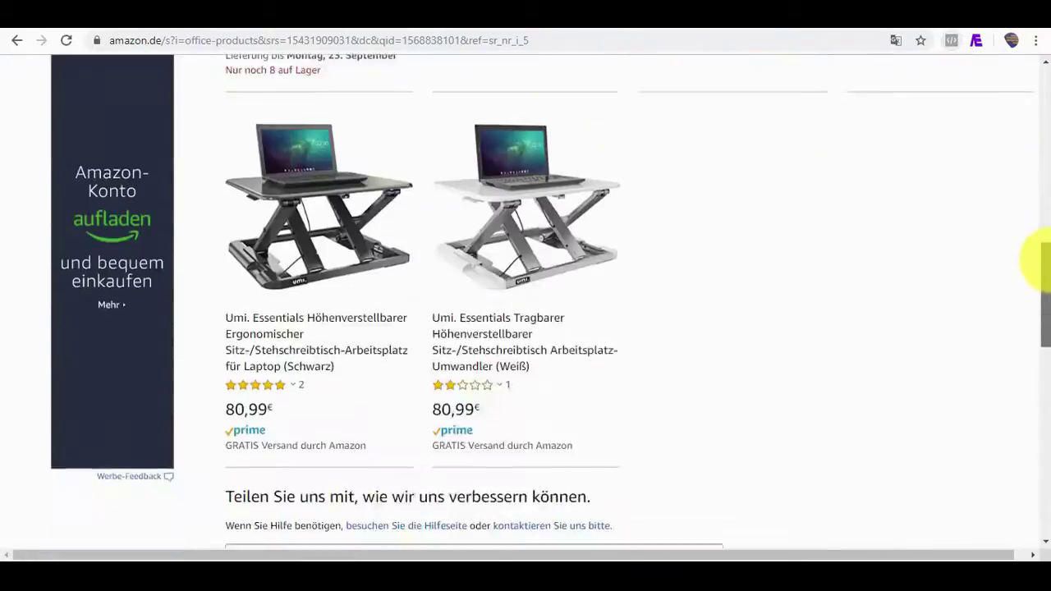
{"action": "left_click_drag", "start_coordinate": [1042, 278], "coordinate": [1042, 74]}
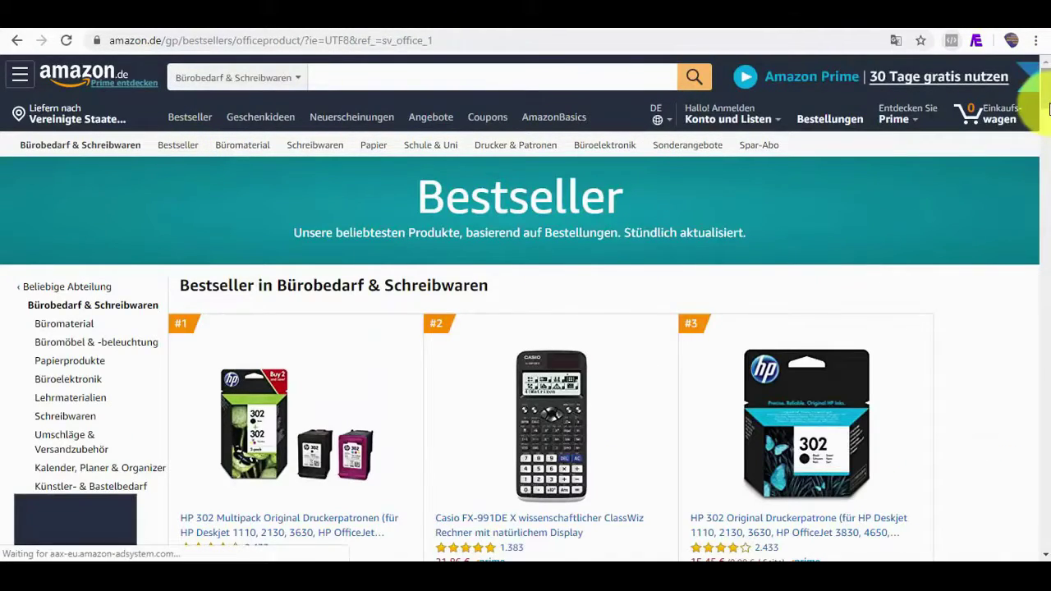
{"action": "left_click_drag", "start_coordinate": [1048, 109], "coordinate": [1048, 220]}
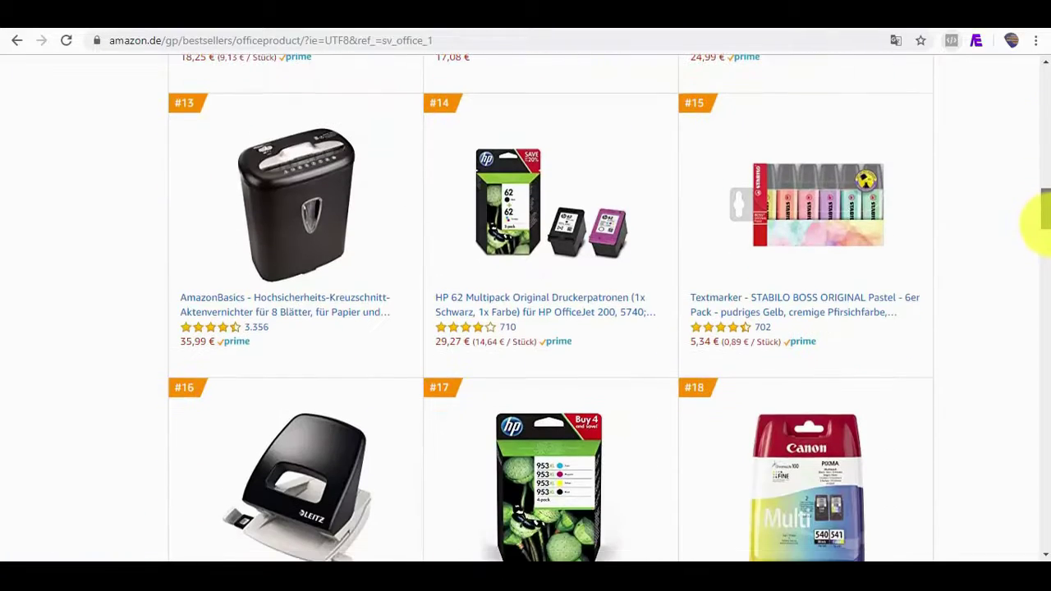
Run the AffiEmbed extension on the office bestsellers to add their ASINs, and copy the complete list.
{"action": "left_click", "coordinate": [978, 45]}
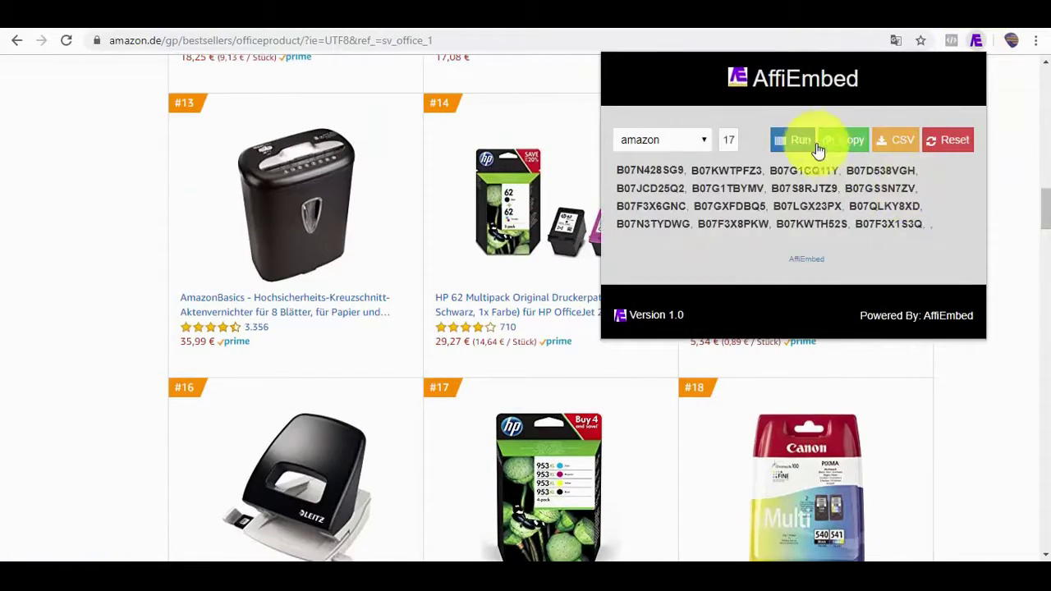
{"action": "left_click", "coordinate": [793, 140]}
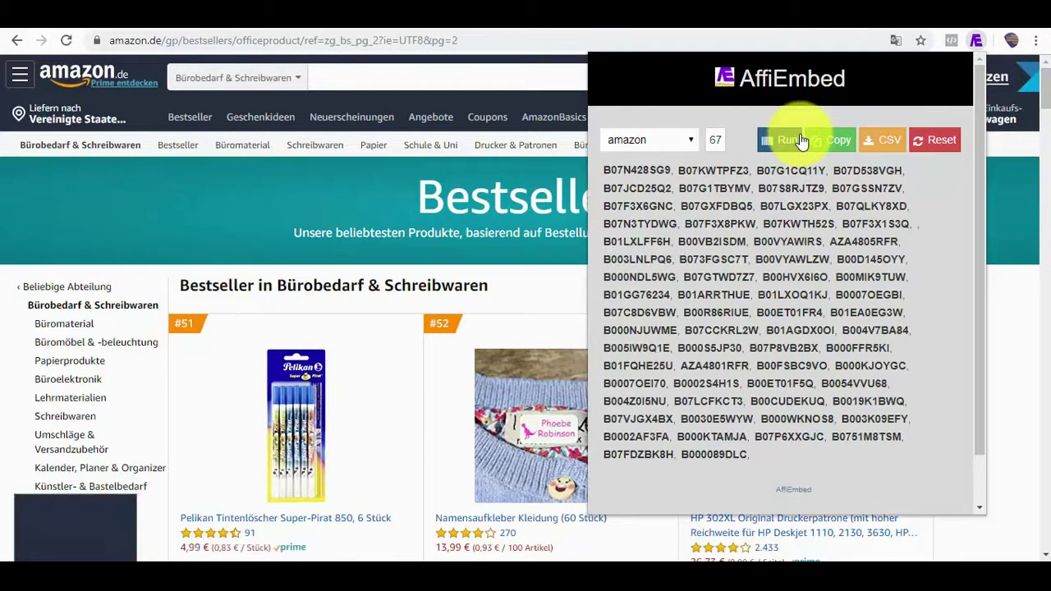
{"action": "left_click", "coordinate": [838, 141]}
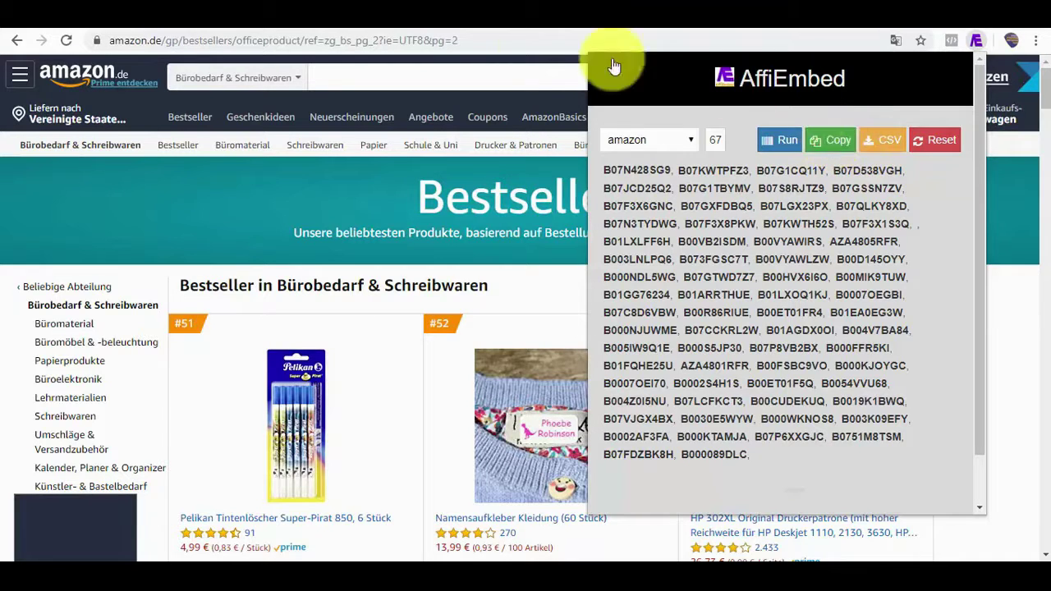
Return to the Amazon Germany page editor and paste the copied ASINs into the block's Amazon Products ASIN field.
{"action": "left_click", "coordinate": [716, 24]}
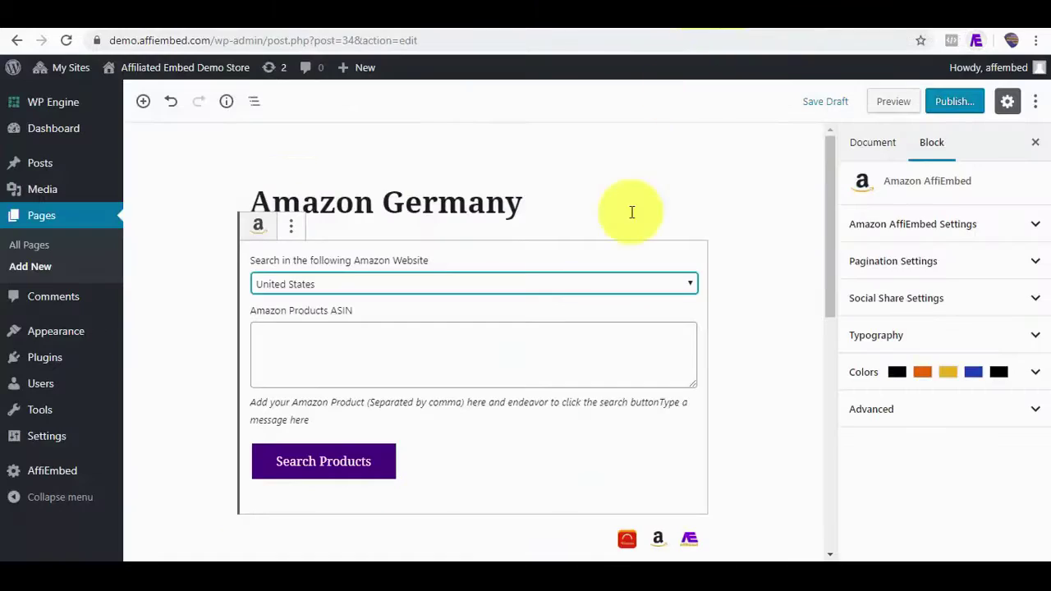
{"action": "left_click", "coordinate": [384, 359]}
{"action": "key", "text": "ctrl+v"}
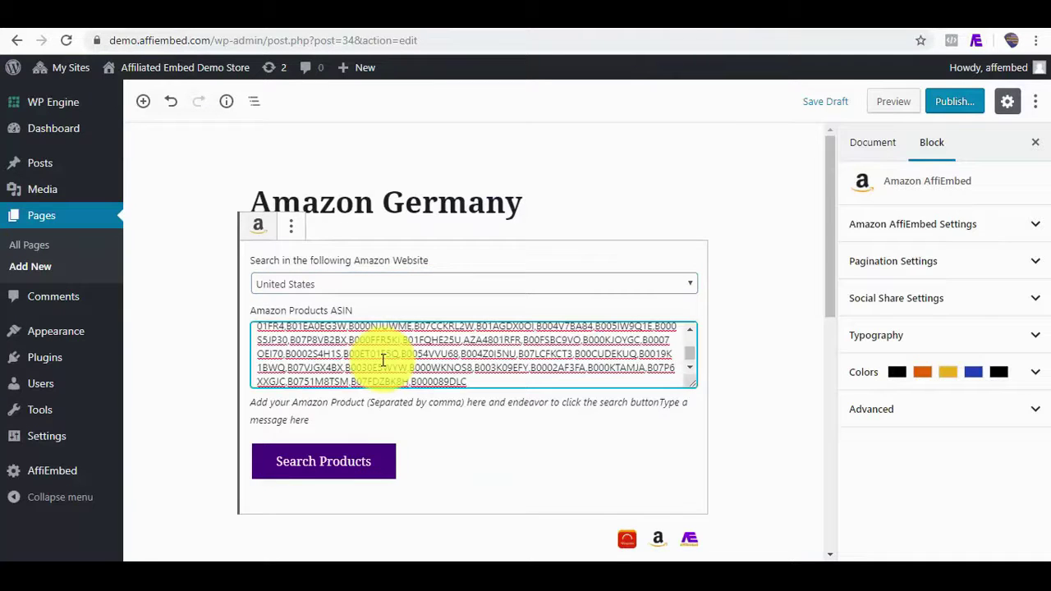
Set the block's Amazon website to Deutschland and search for the products of the pasted ASINs.
{"action": "left_click", "coordinate": [347, 288]}
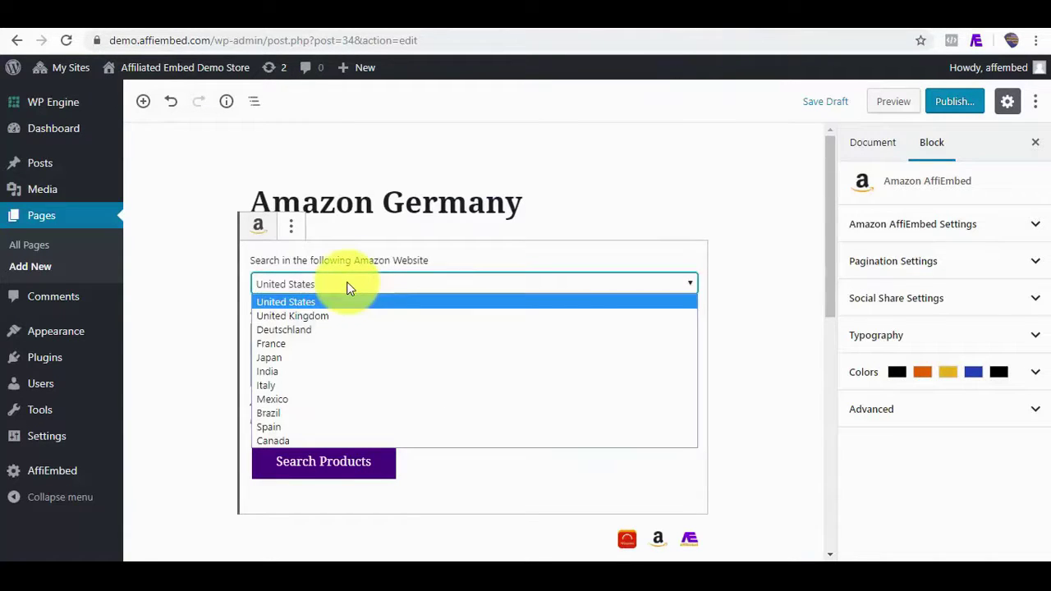
{"action": "left_click", "coordinate": [298, 329]}
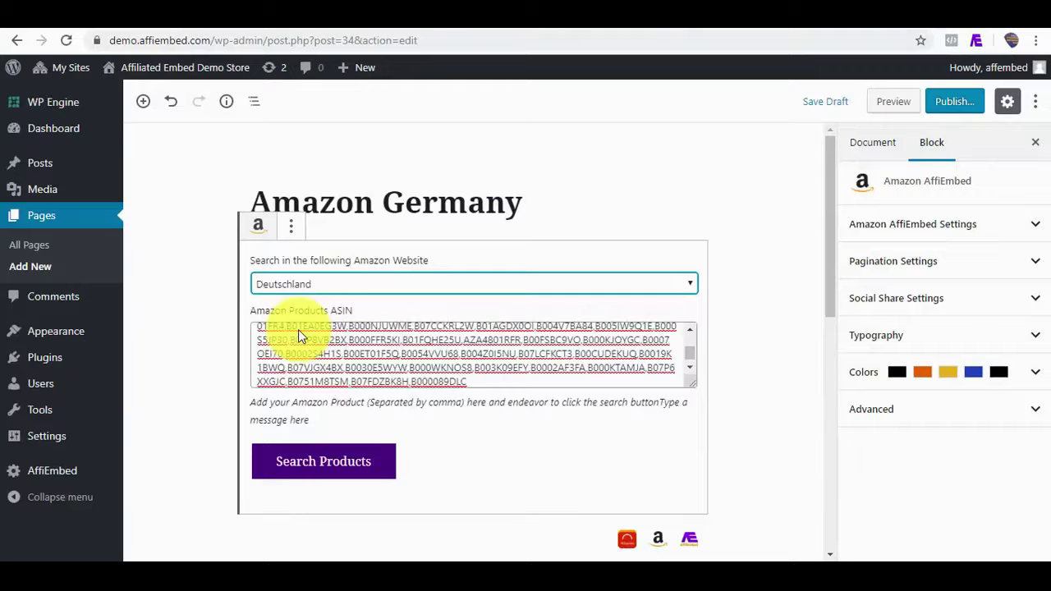
{"action": "left_click", "coordinate": [337, 467]}
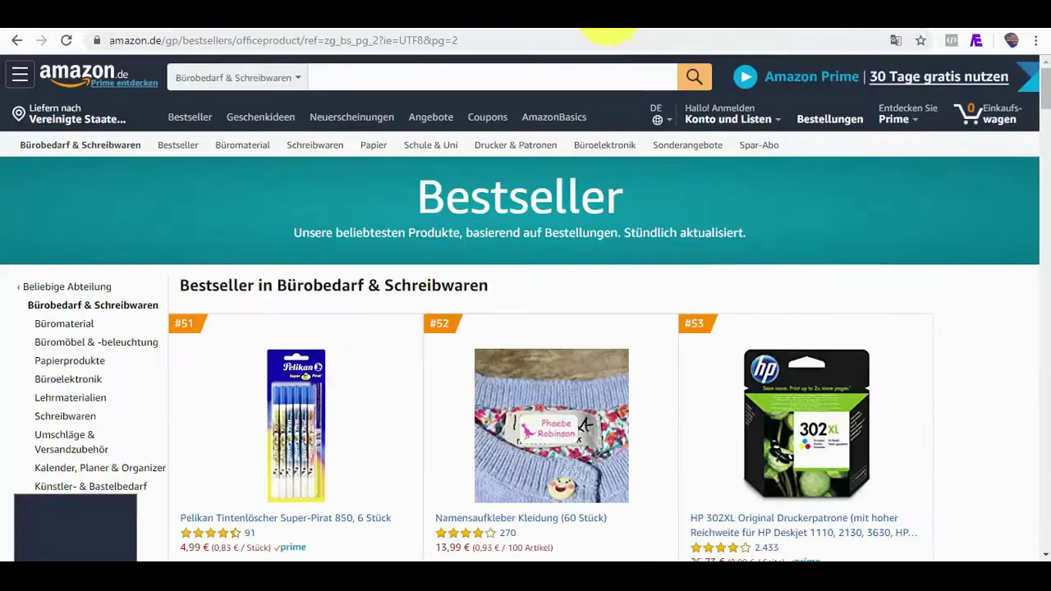
Look over the office bestsellers on amazon.de, then return to the page editor and examine the products loaded in the block.
{"action": "left_click", "coordinate": [606, 21]}
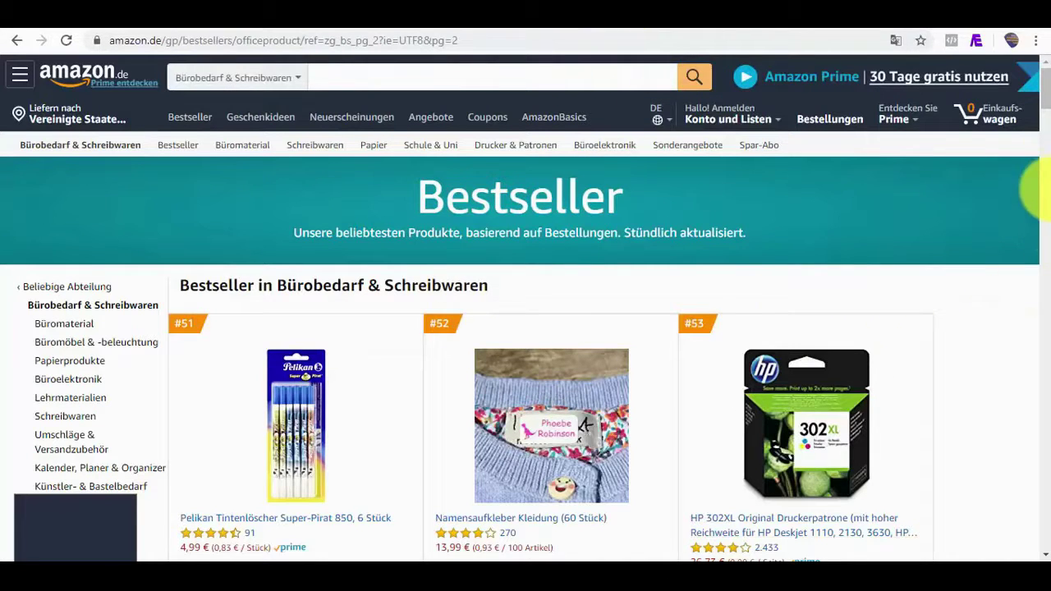
{"action": "left_click_drag", "start_coordinate": [1047, 107], "coordinate": [1045, 129]}
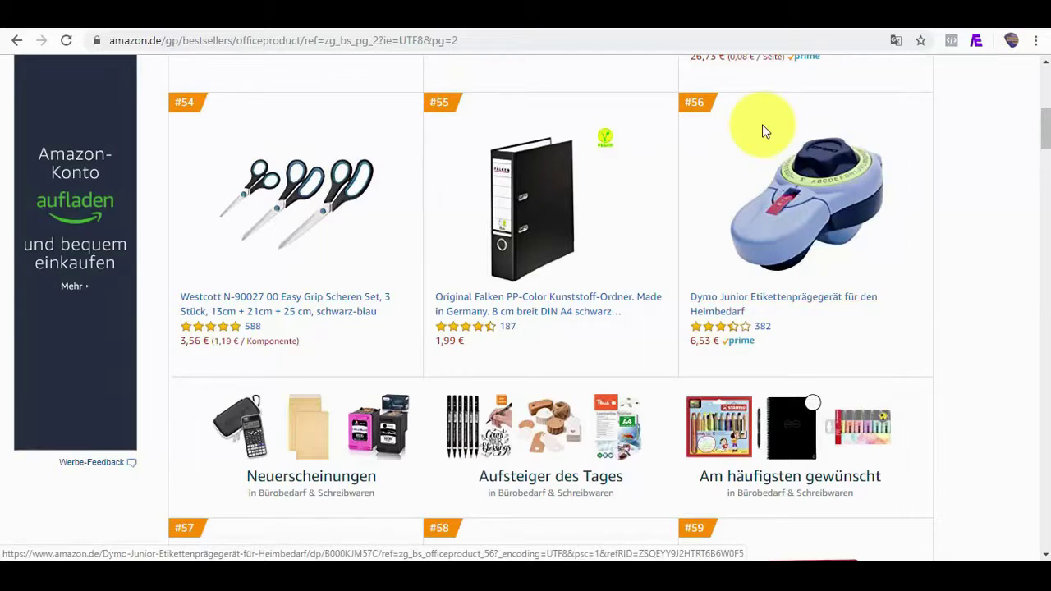
{"action": "left_click", "coordinate": [738, 31]}
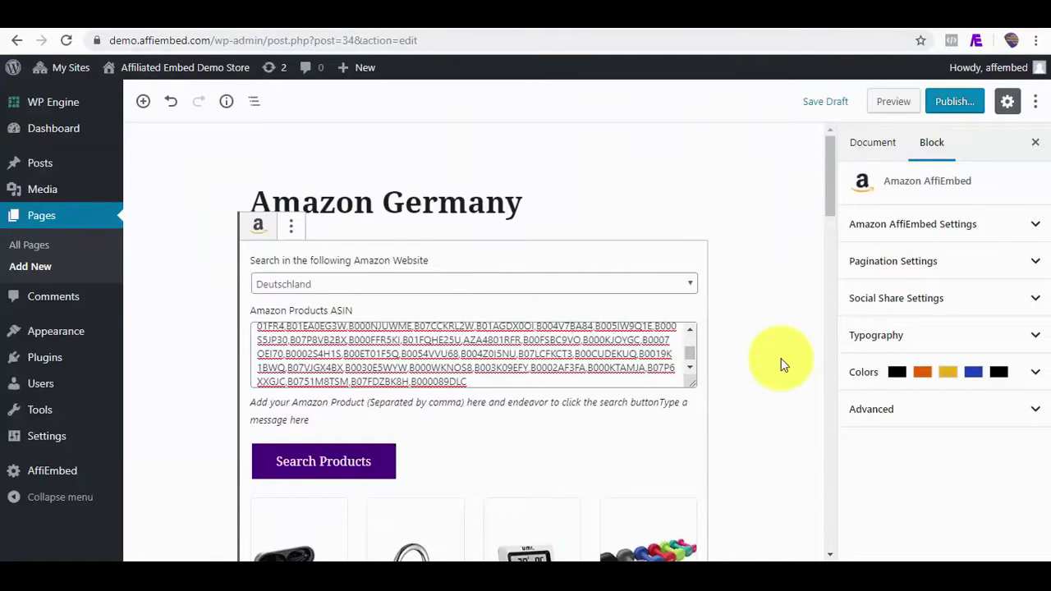
{"action": "left_click_drag", "start_coordinate": [827, 203], "coordinate": [826, 271]}
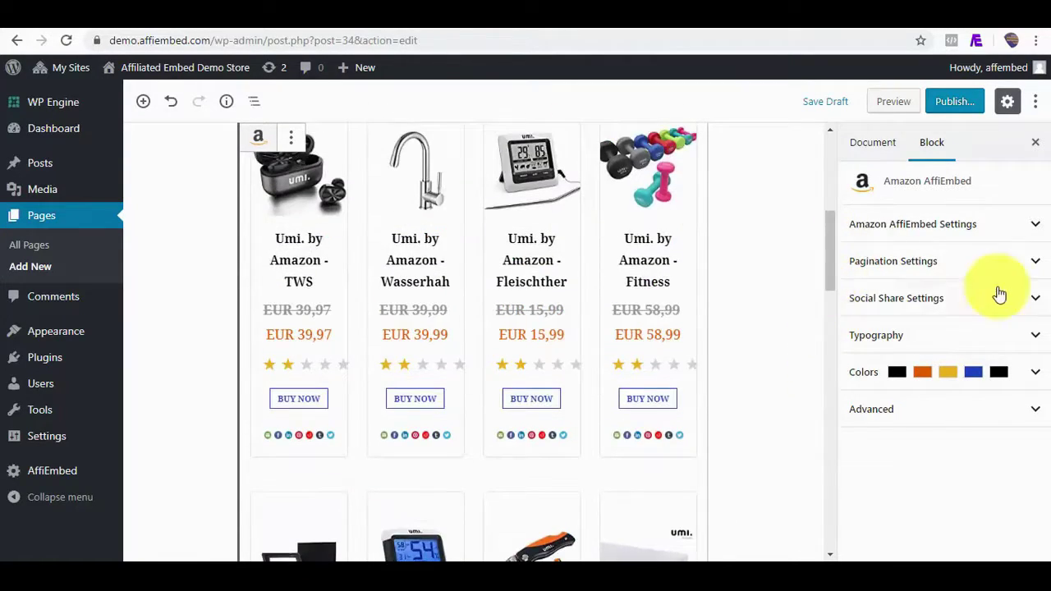
Copy the Amazon affiliate tag from affiliate login.txt and paste it into the Amazon AffiEmbed block's DeepLink setting.
{"action": "left_click", "coordinate": [1036, 225]}
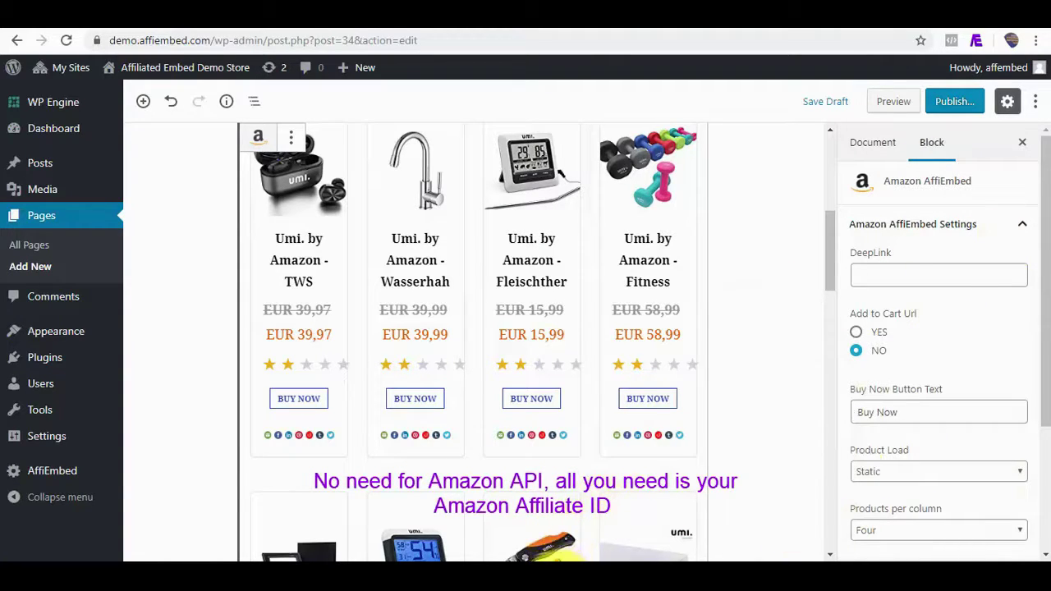
{"action": "left_click", "coordinate": [564, 518]}
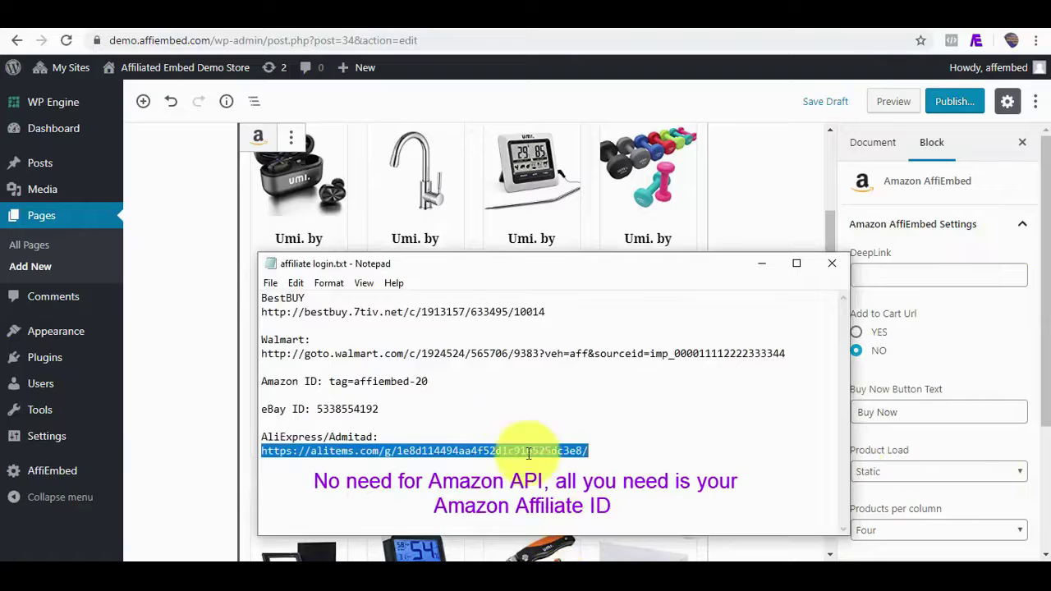
{"action": "left_click", "coordinate": [486, 336]}
{"action": "left_click_drag", "start_coordinate": [432, 378], "coordinate": [321, 378]}
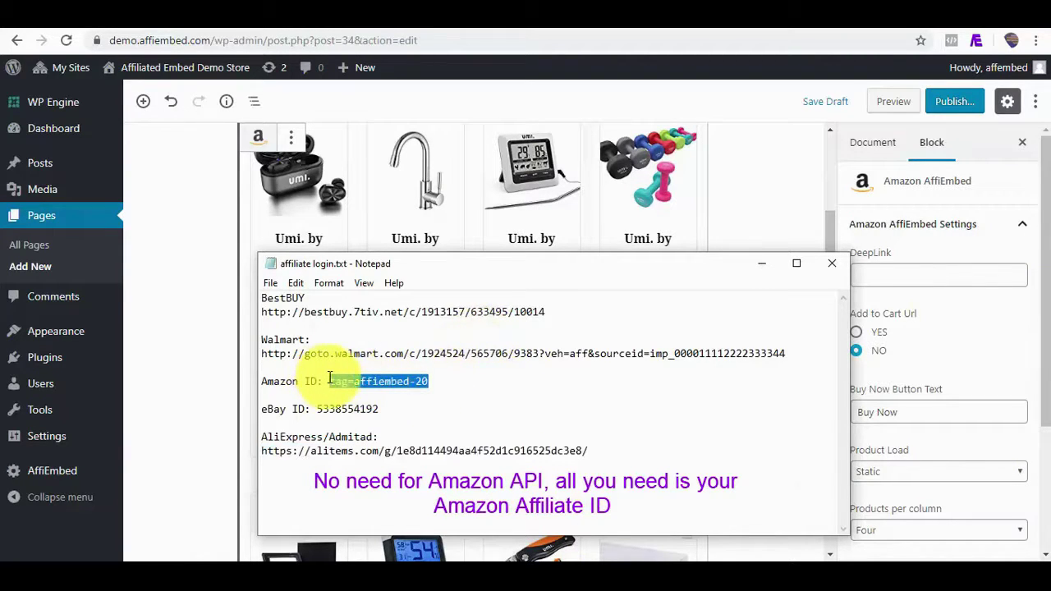
{"action": "left_click", "coordinate": [915, 276]}
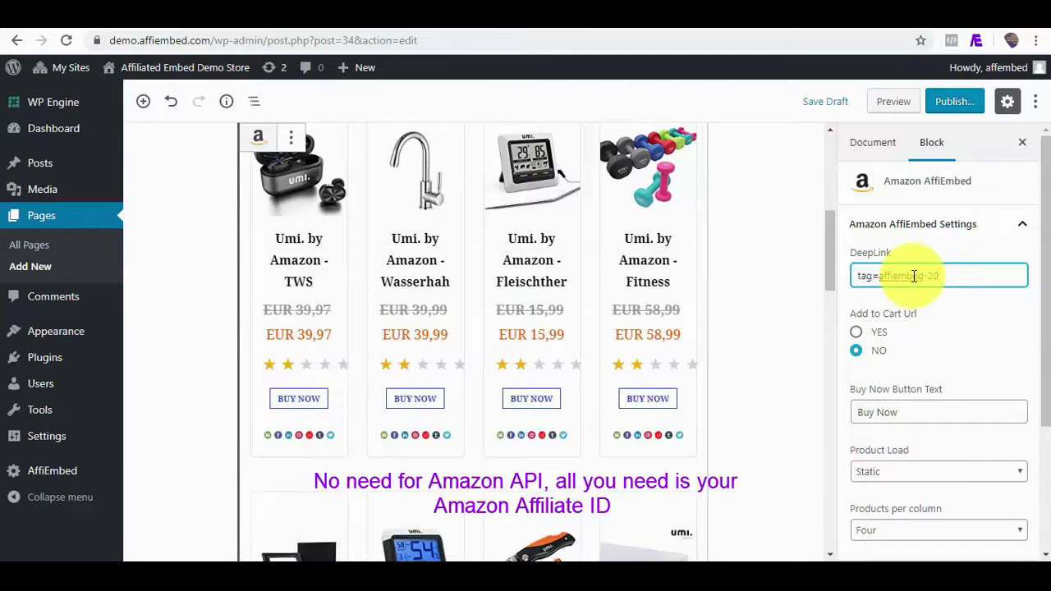
Set the block's Add to Cart Url option to YES and its Buy Now button text to "Add to cart".
{"action": "left_click", "coordinate": [856, 332]}
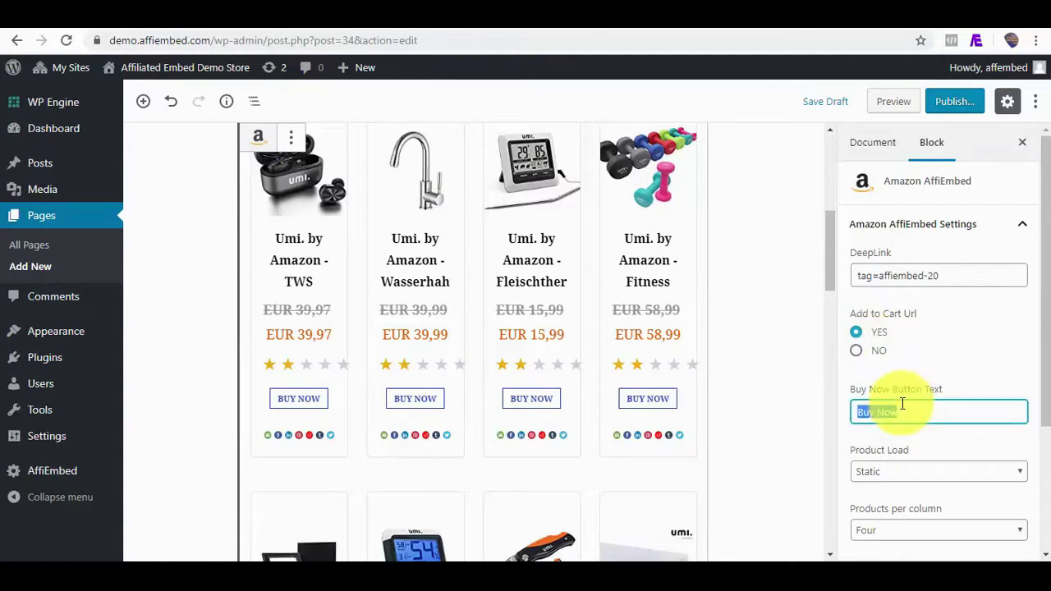
{"action": "type", "text": "Add to cart"}
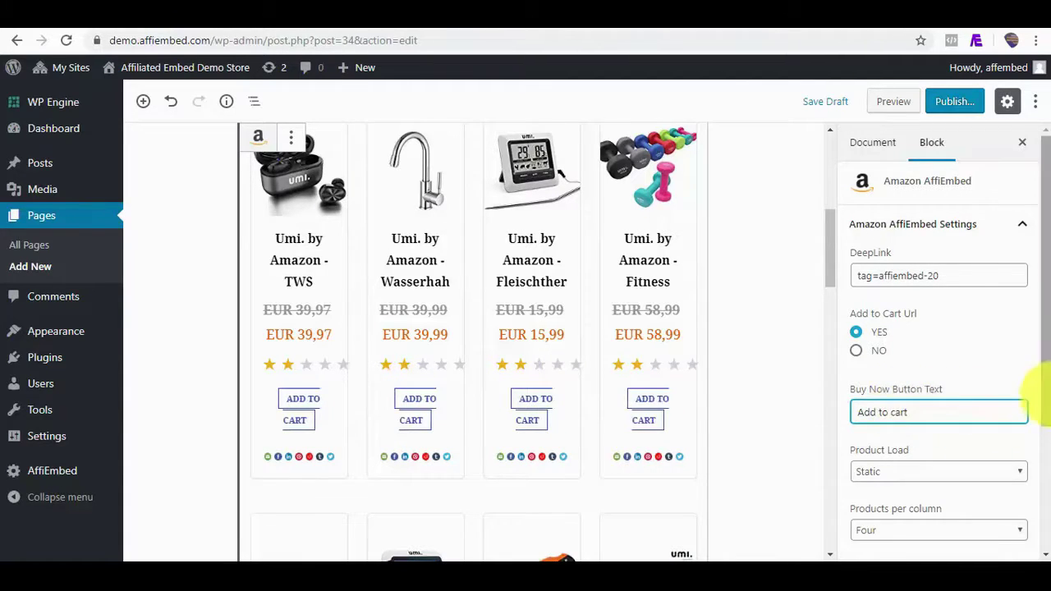
Set the Amazon AffiEmbed block's products per column to Three.
{"action": "left_click_drag", "start_coordinate": [1049, 353], "coordinate": [1040, 406]}
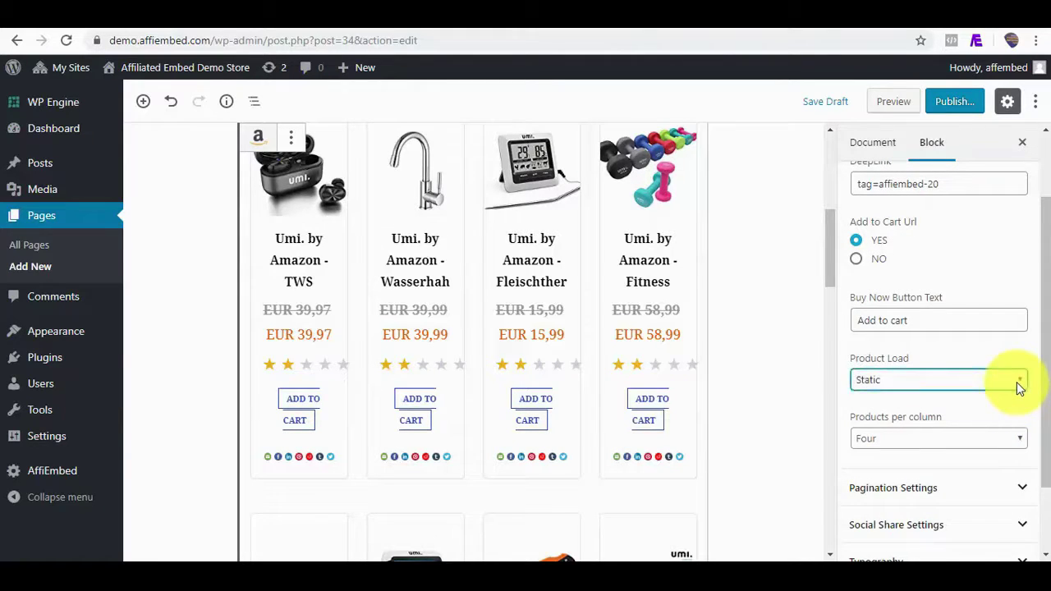
{"action": "scroll", "coordinate": [1037, 411], "scroll_direction": "down", "scroll_amount": 1}
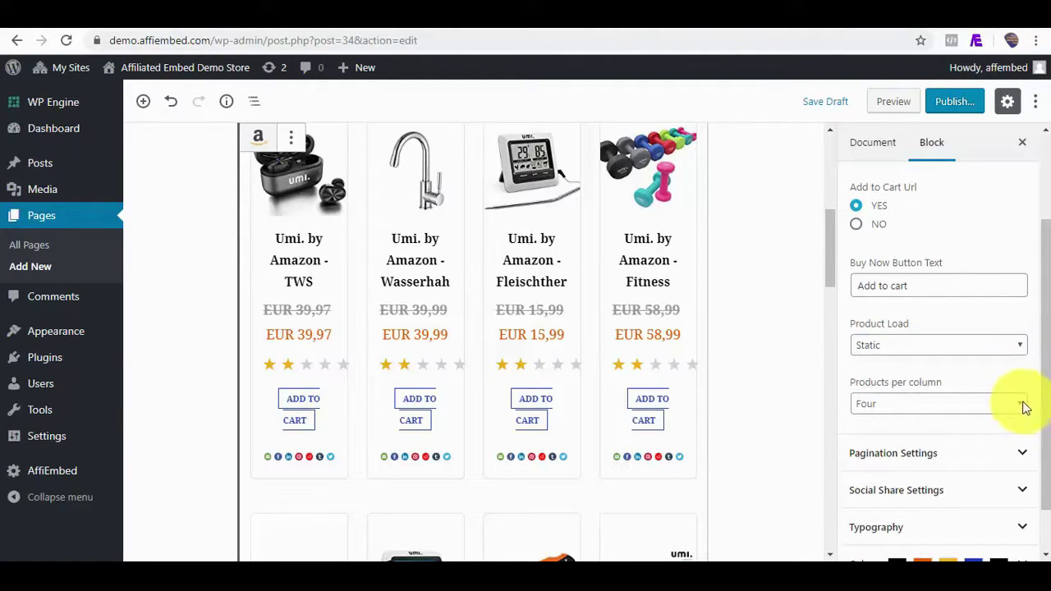
{"action": "left_click", "coordinate": [1025, 404]}
{"action": "left_click", "coordinate": [986, 449]}
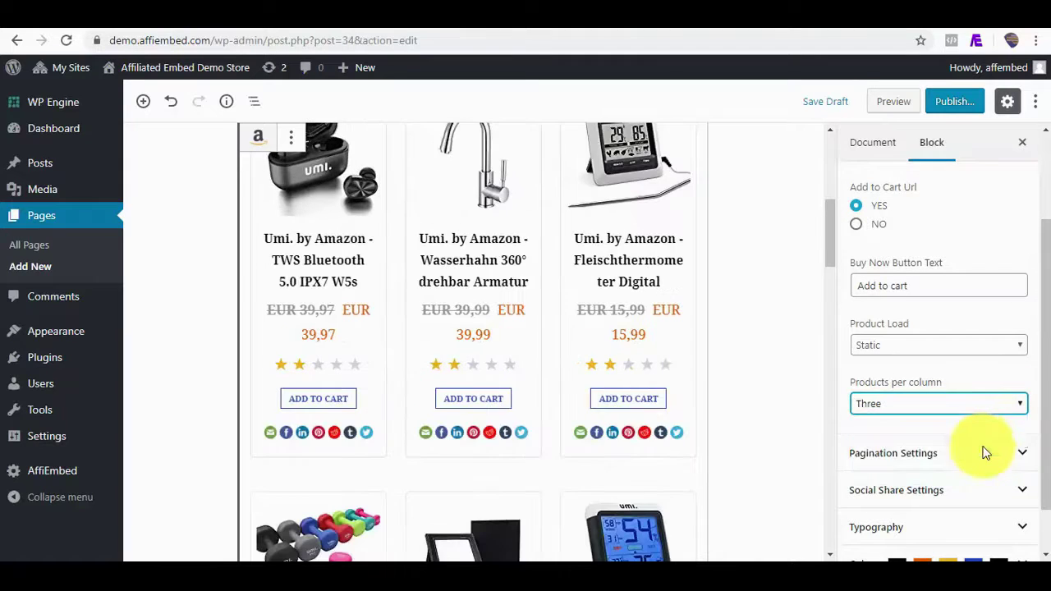
{"action": "scroll", "coordinate": [1032, 411], "scroll_direction": "down", "scroll_amount": 2}
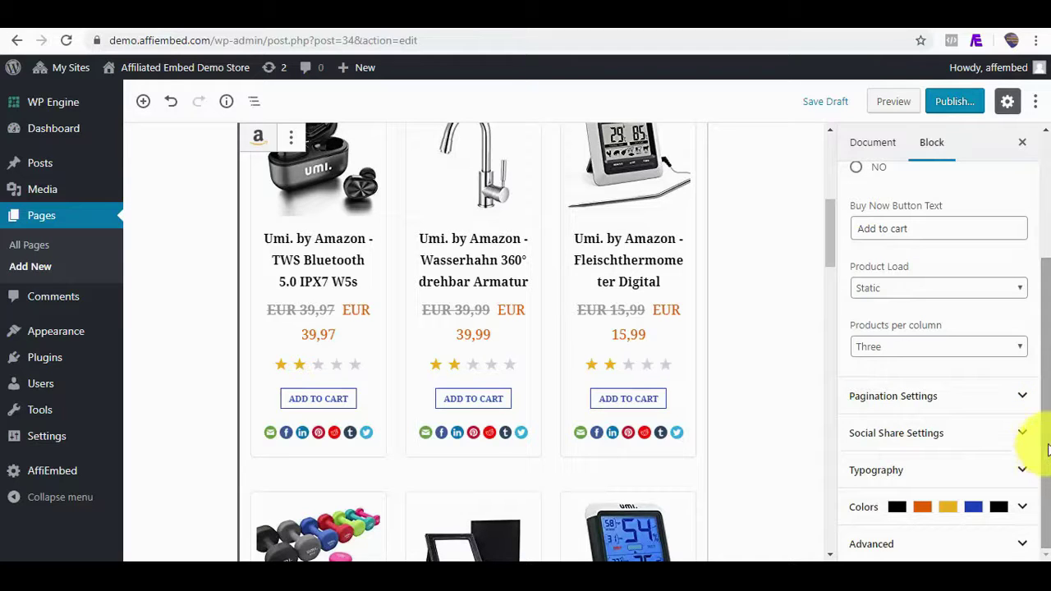
Publish the Amazon Germany page and open the live page in a new tab.
{"action": "left_click", "coordinate": [953, 103]}
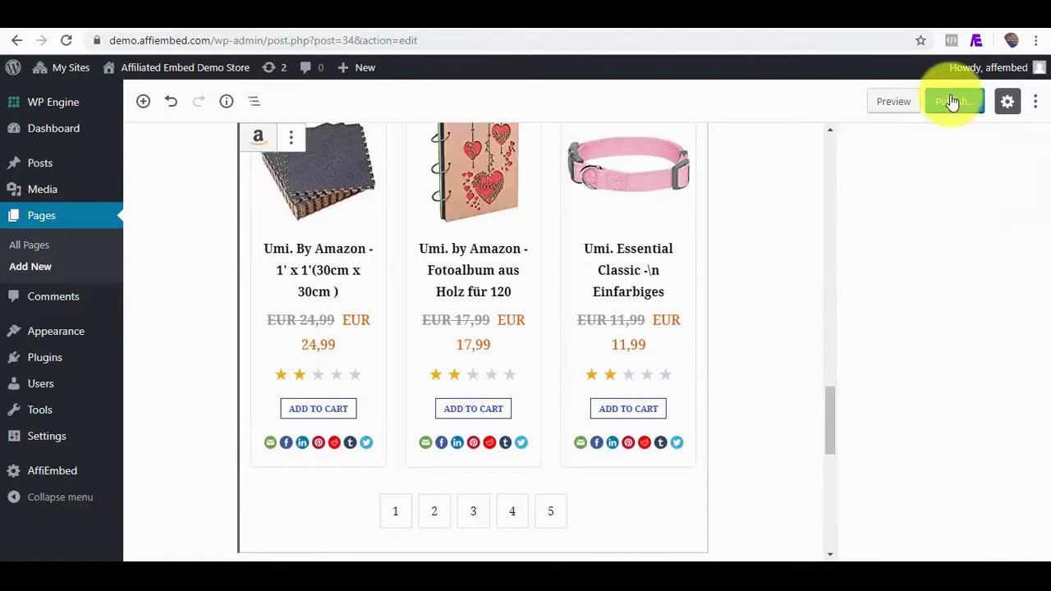
{"action": "left_click", "coordinate": [954, 101]}
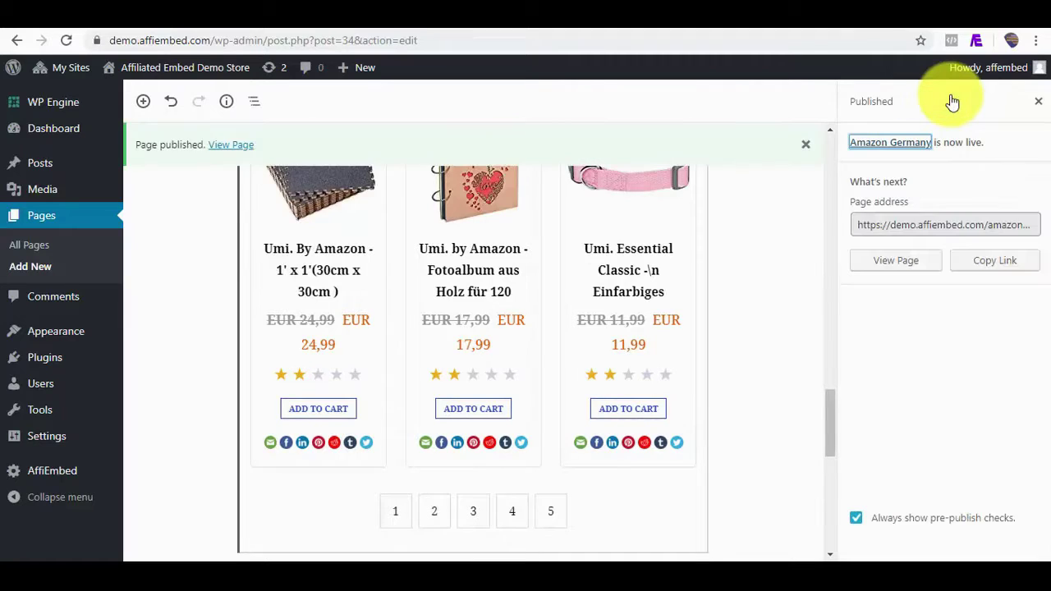
{"action": "right_click", "coordinate": [226, 156]}
{"action": "left_click", "coordinate": [253, 160]}
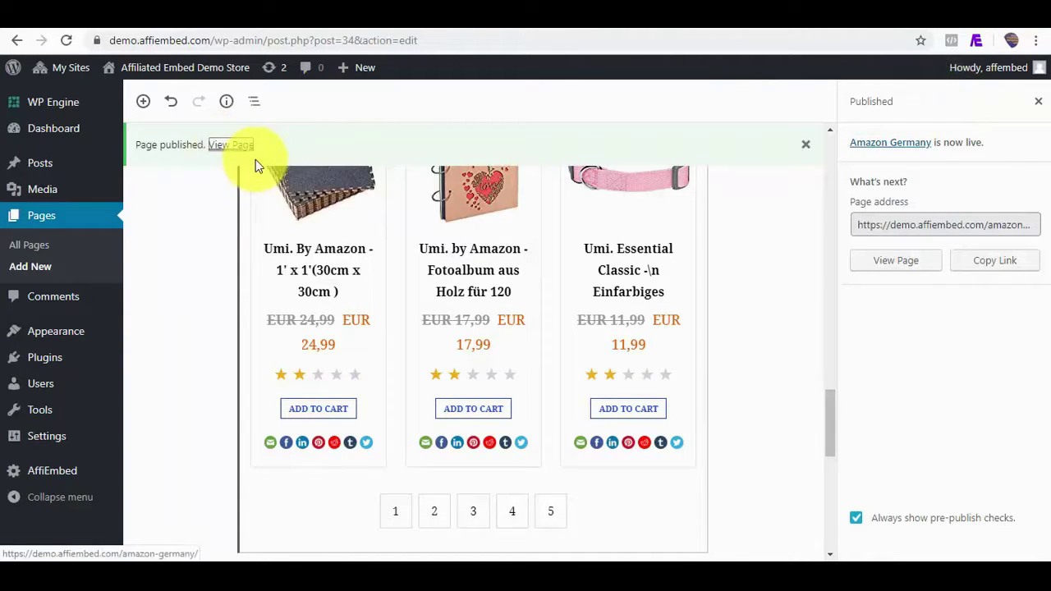
{"action": "left_click", "coordinate": [835, 28]}
Review the products on the live Amazon Germany page and its second results page, and test a product's Add to Cart link.
{"action": "left_click_drag", "start_coordinate": [1045, 161], "coordinate": [1040, 543]}
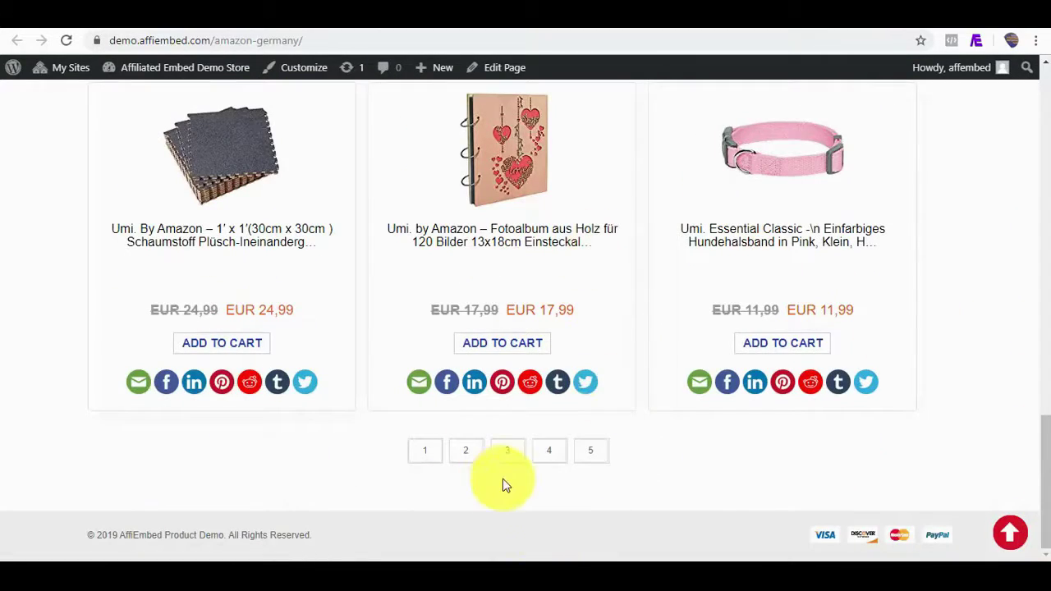
{"action": "left_click", "coordinate": [467, 456]}
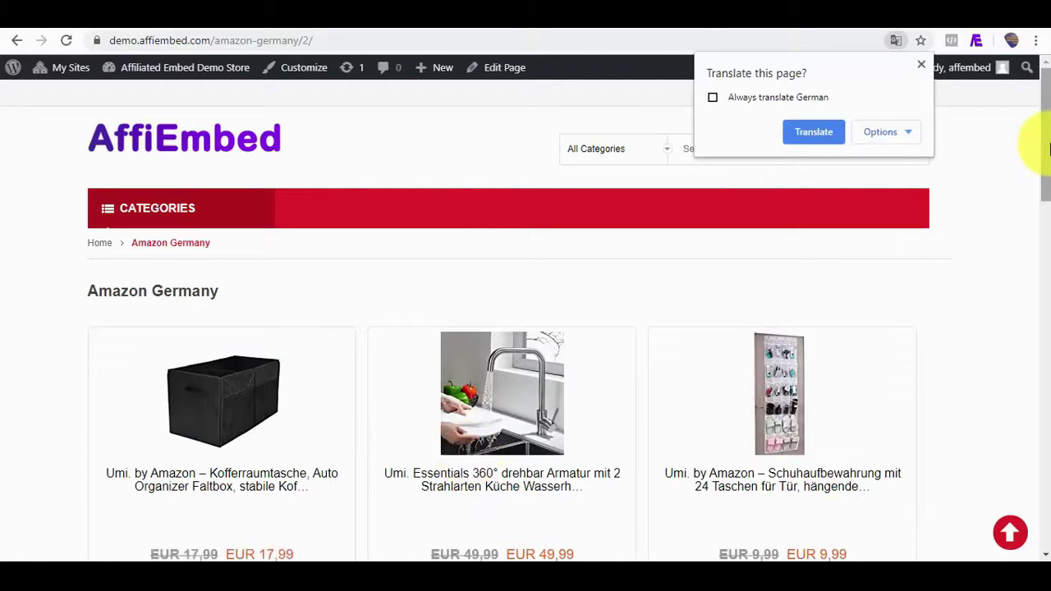
{"action": "left_click", "coordinate": [1048, 148]}
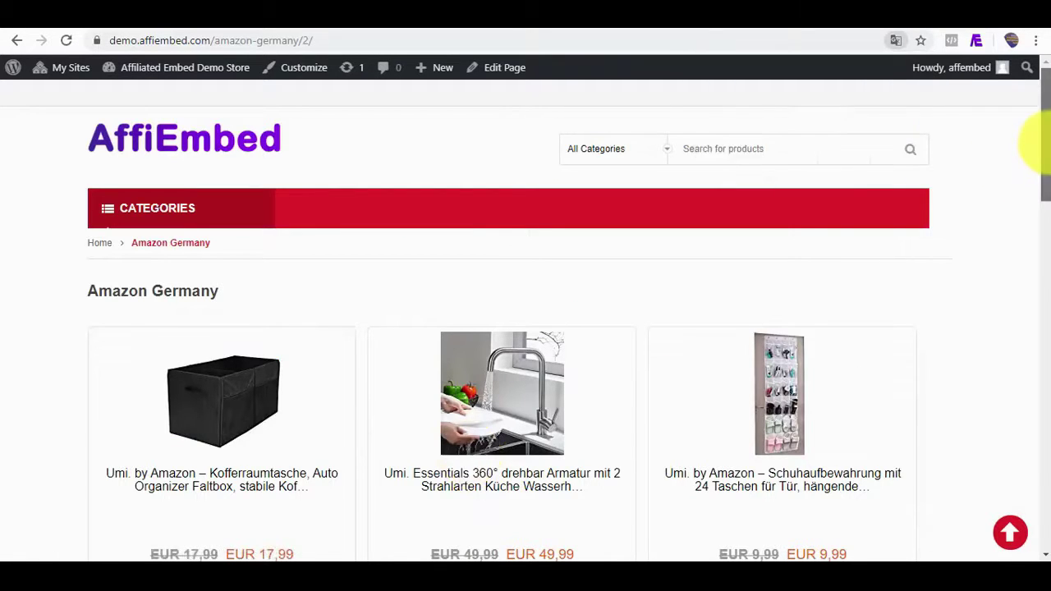
{"action": "scroll", "coordinate": [1037, 198], "scroll_direction": "down", "scroll_amount": 3}
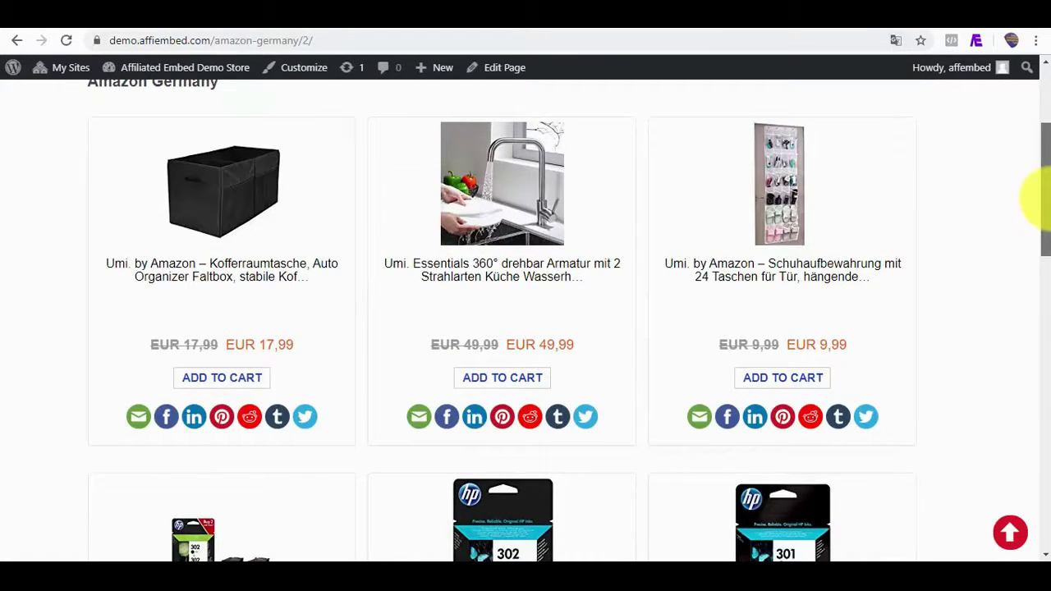
{"action": "scroll", "coordinate": [1036, 197], "scroll_direction": "down", "scroll_amount": 1}
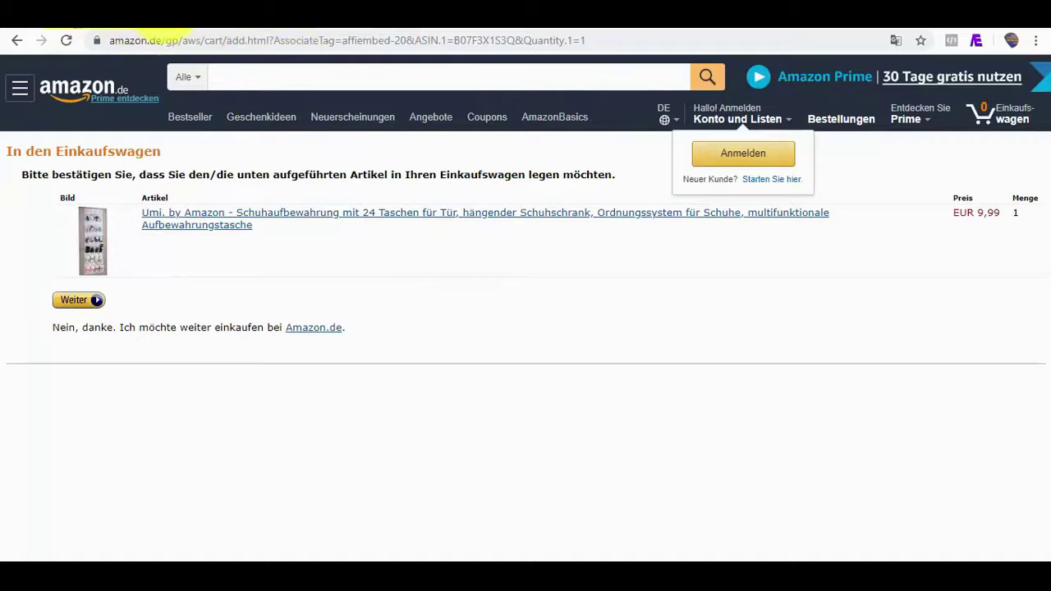
Return to the page editor, add an Ebay AffiEmbed block directly under the page title and set its website to eBay France.
{"action": "left_click", "coordinate": [246, 30]}
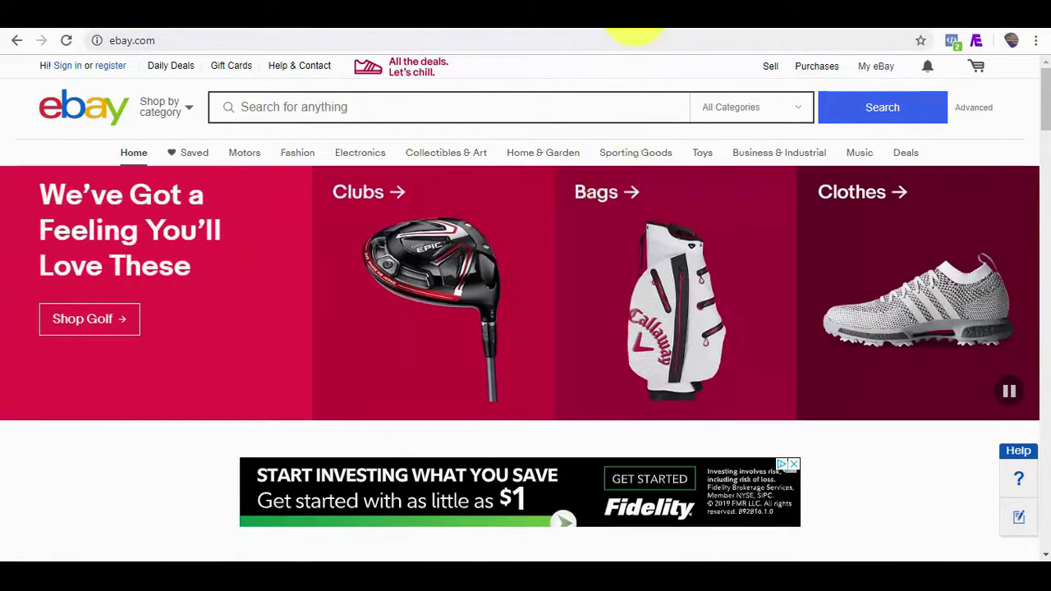
{"action": "left_click", "coordinate": [634, 32]}
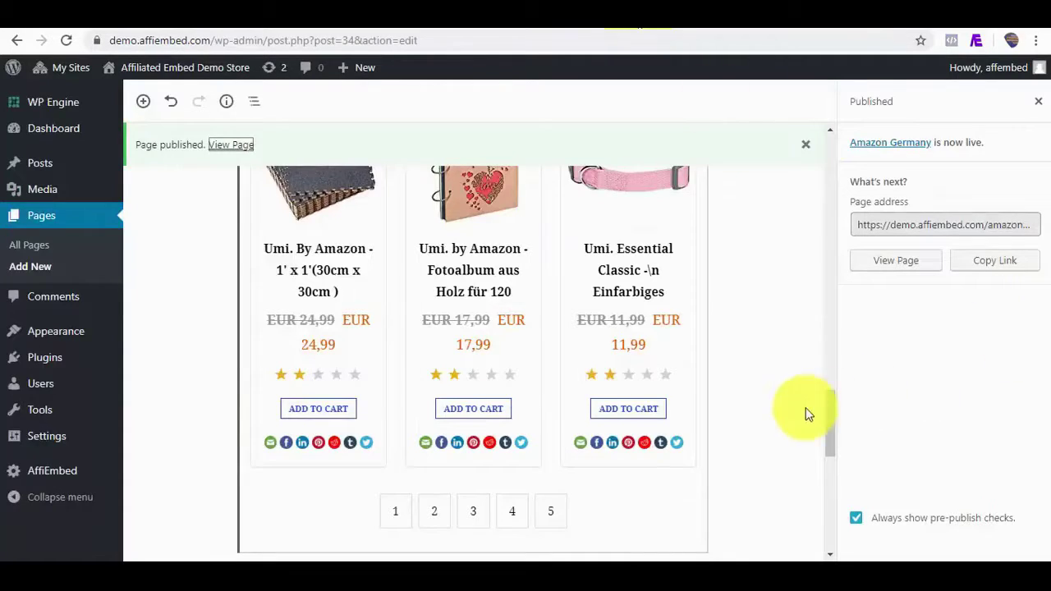
{"action": "left_click_drag", "start_coordinate": [832, 411], "coordinate": [828, 145]}
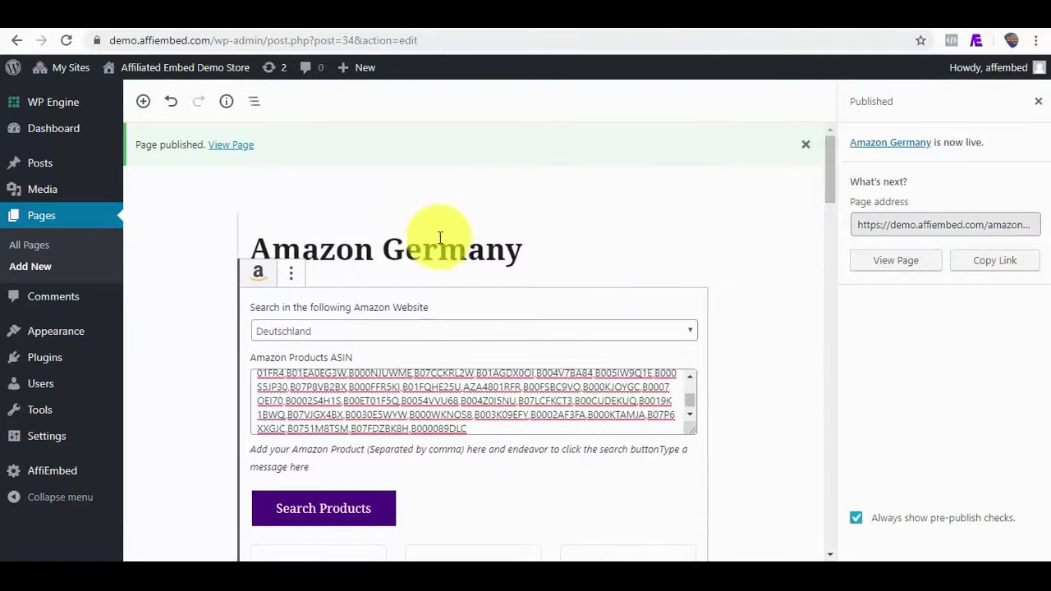
{"action": "left_click", "coordinate": [474, 283]}
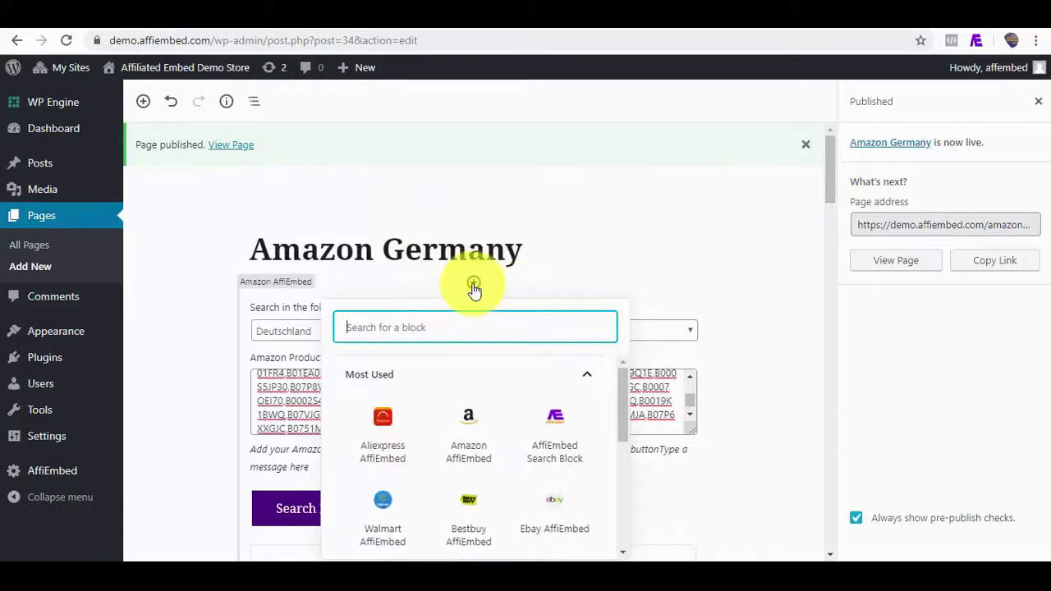
{"action": "left_click_drag", "start_coordinate": [622, 424], "coordinate": [622, 441]}
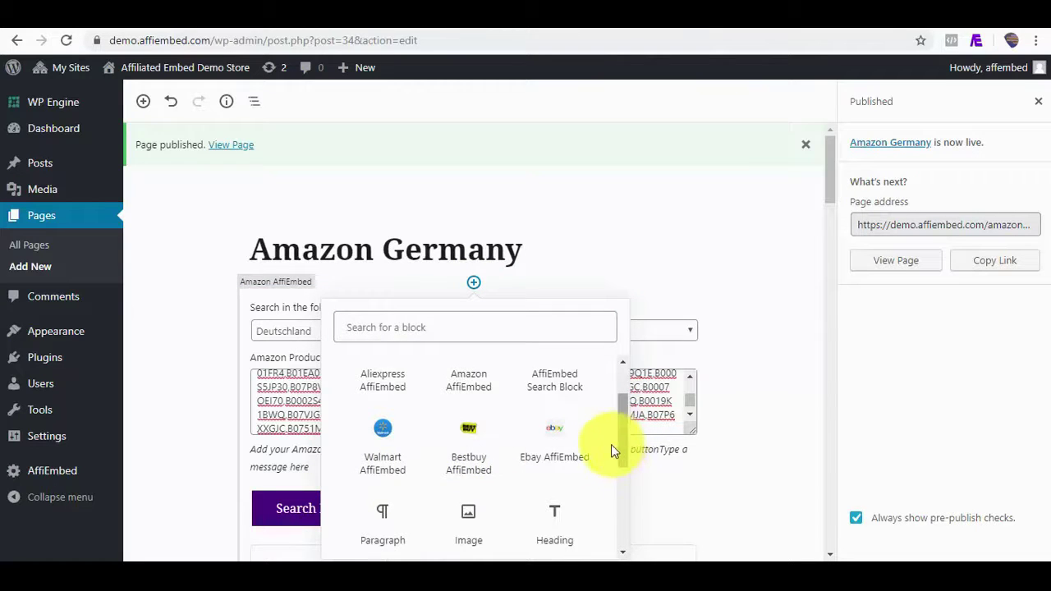
{"action": "left_click", "coordinate": [566, 452]}
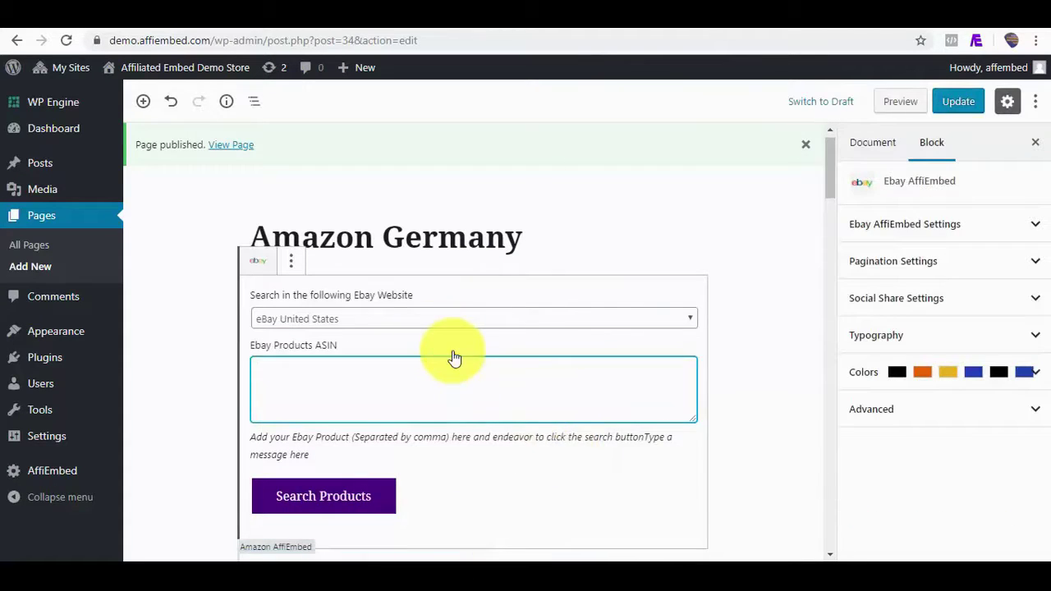
{"action": "left_click", "coordinate": [415, 321]}
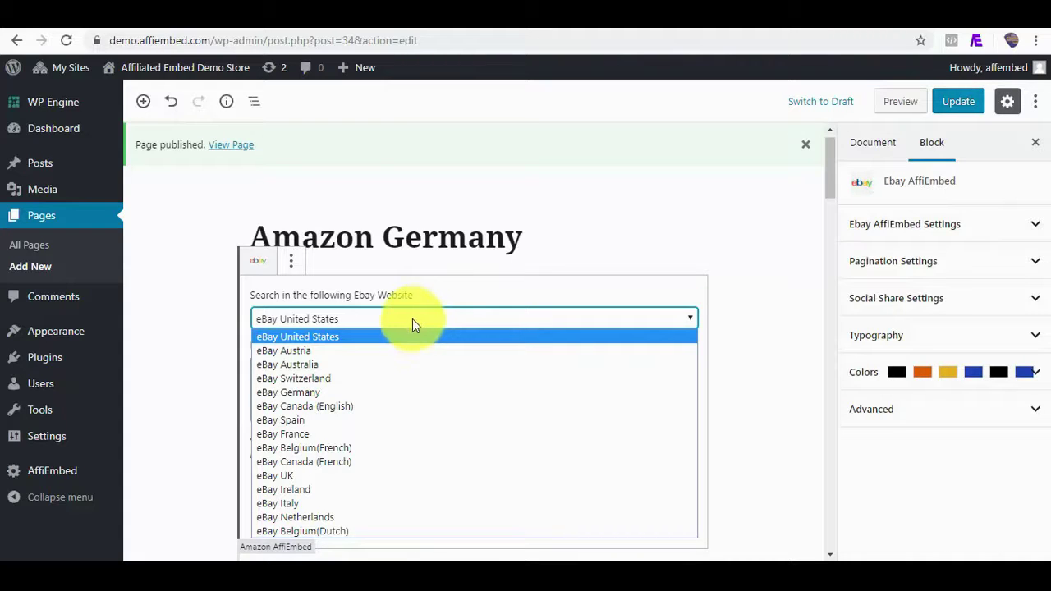
{"action": "left_click", "coordinate": [348, 435]}
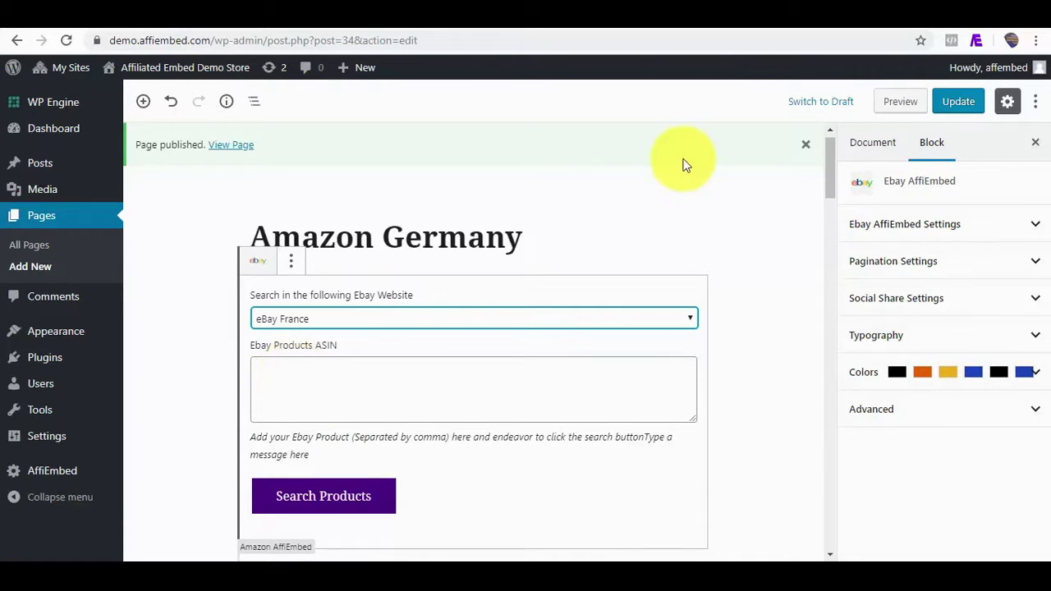
Switch to ebay.fr, open the Peluches et doudous baby category and go down to its product listings.
{"action": "left_click", "coordinate": [435, 13]}
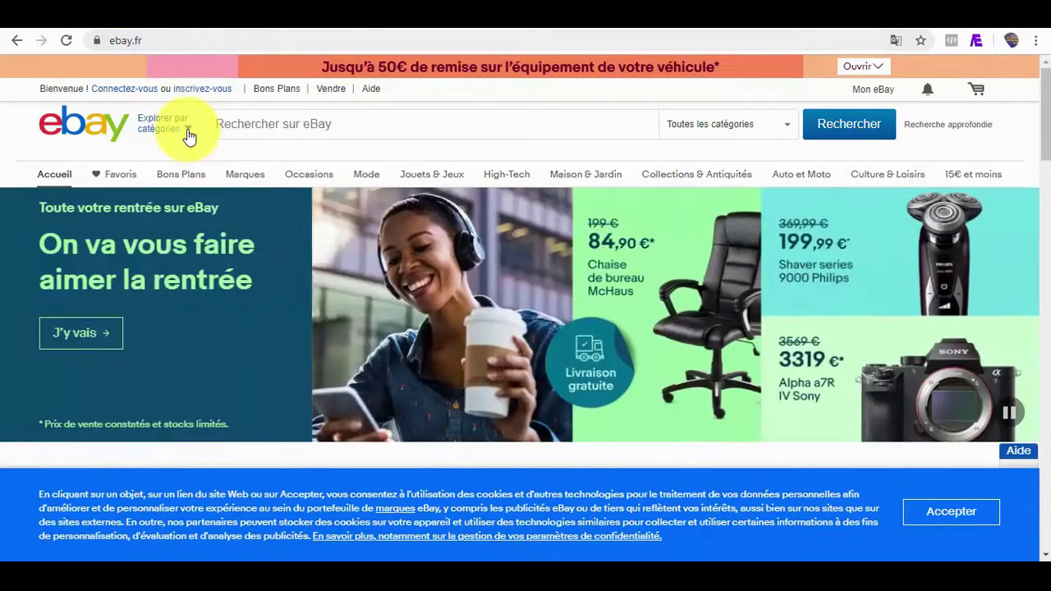
{"action": "left_click", "coordinate": [189, 137]}
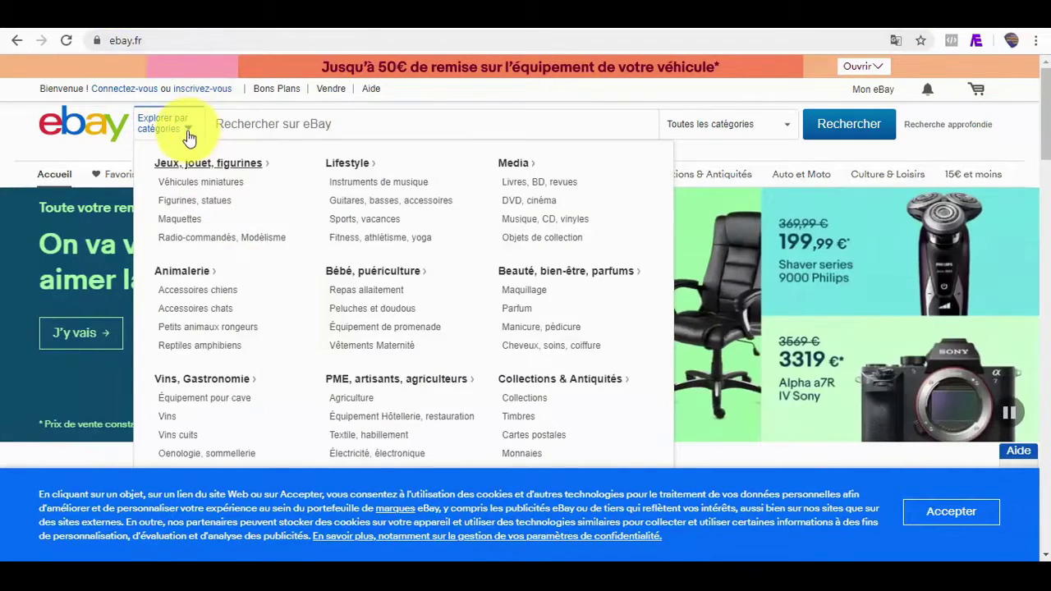
{"action": "left_click", "coordinate": [368, 316]}
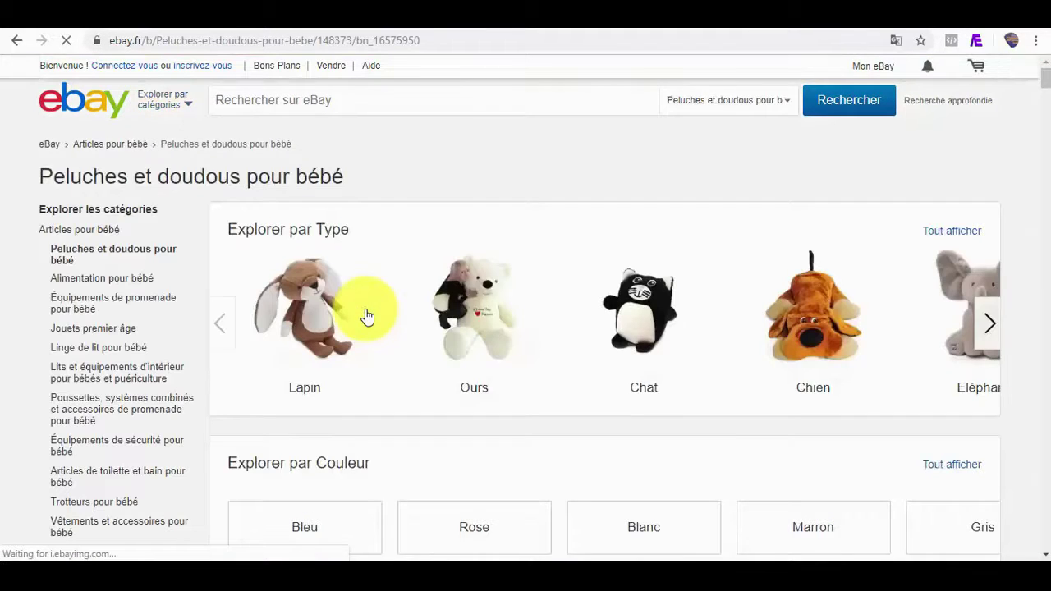
{"action": "left_click_drag", "start_coordinate": [1048, 86], "coordinate": [1046, 383]}
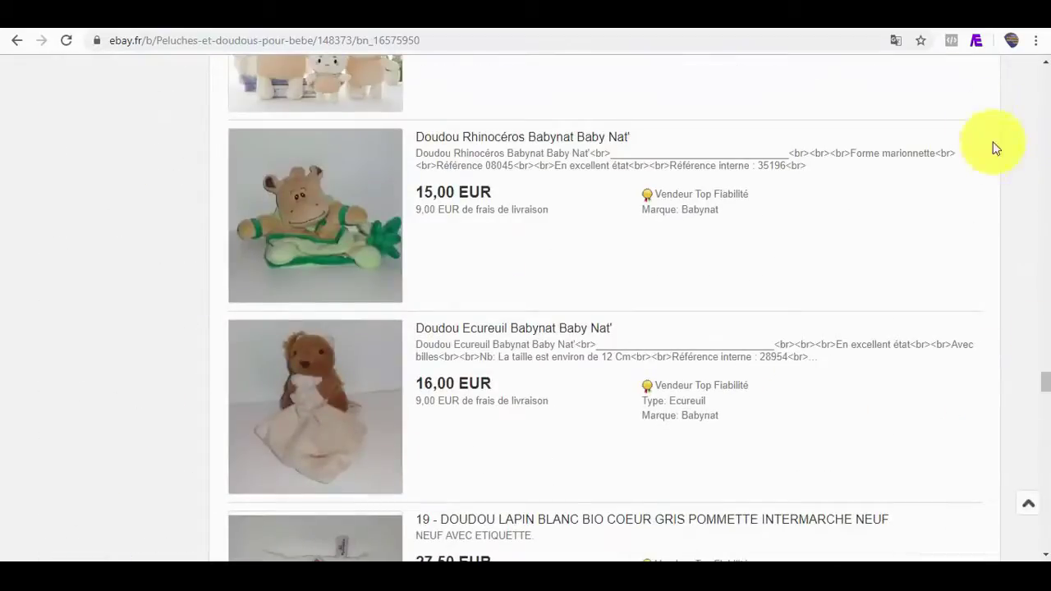
Extract the eBay product IDs from the category page with the AffiEmbed extension and copy them.
{"action": "left_click", "coordinate": [976, 41]}
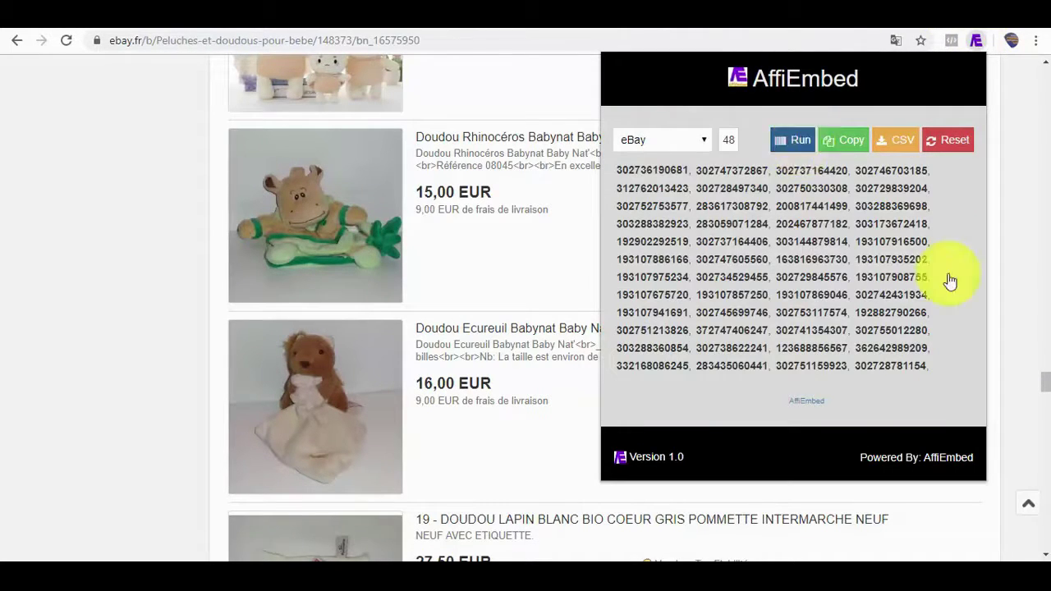
{"action": "left_click_drag", "start_coordinate": [1045, 379], "coordinate": [1044, 143]}
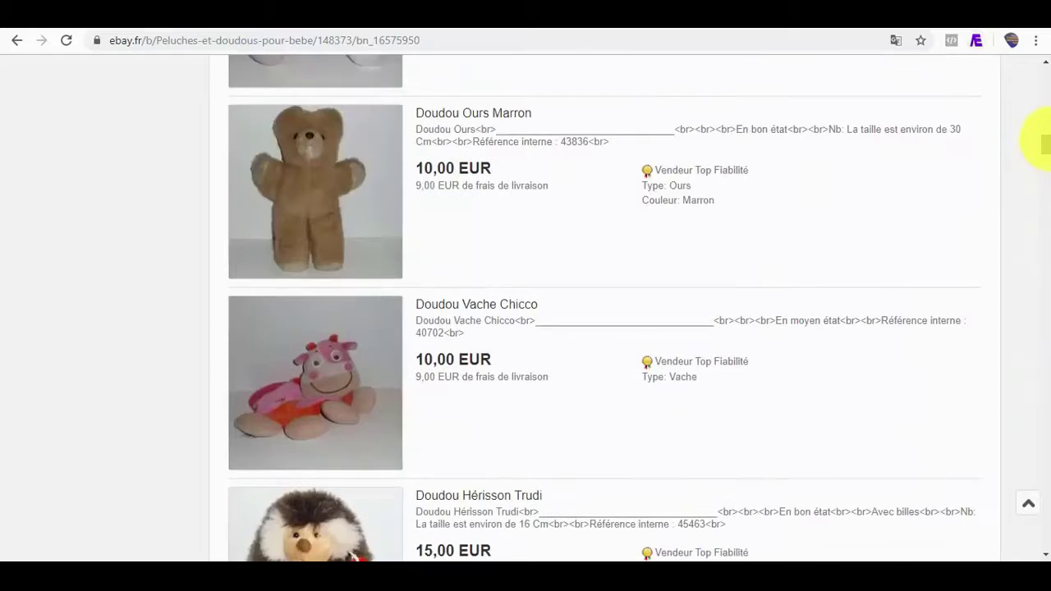
{"action": "left_click", "coordinate": [976, 43]}
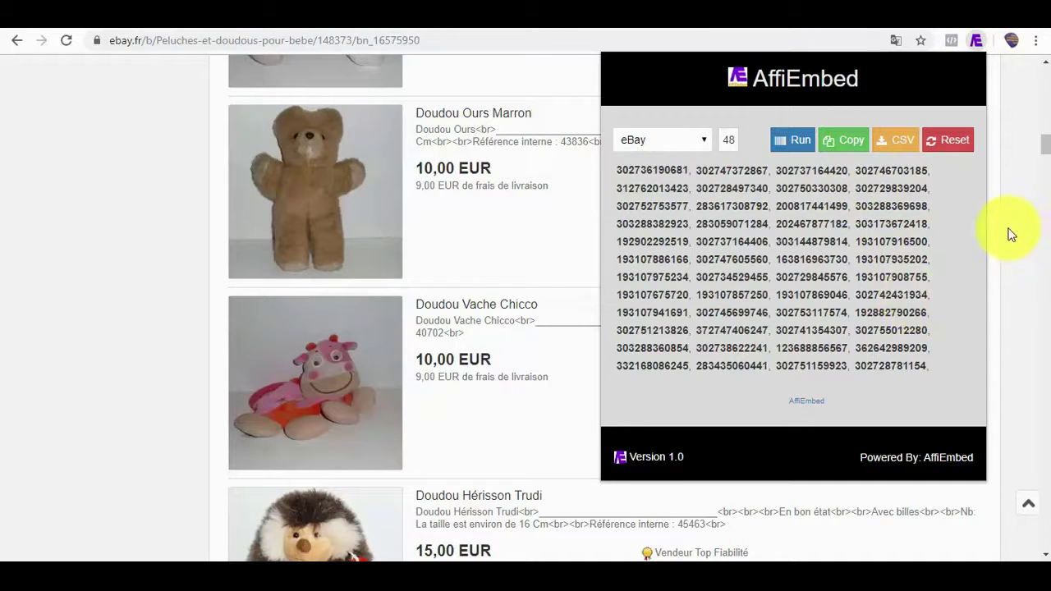
{"action": "left_click", "coordinate": [851, 141]}
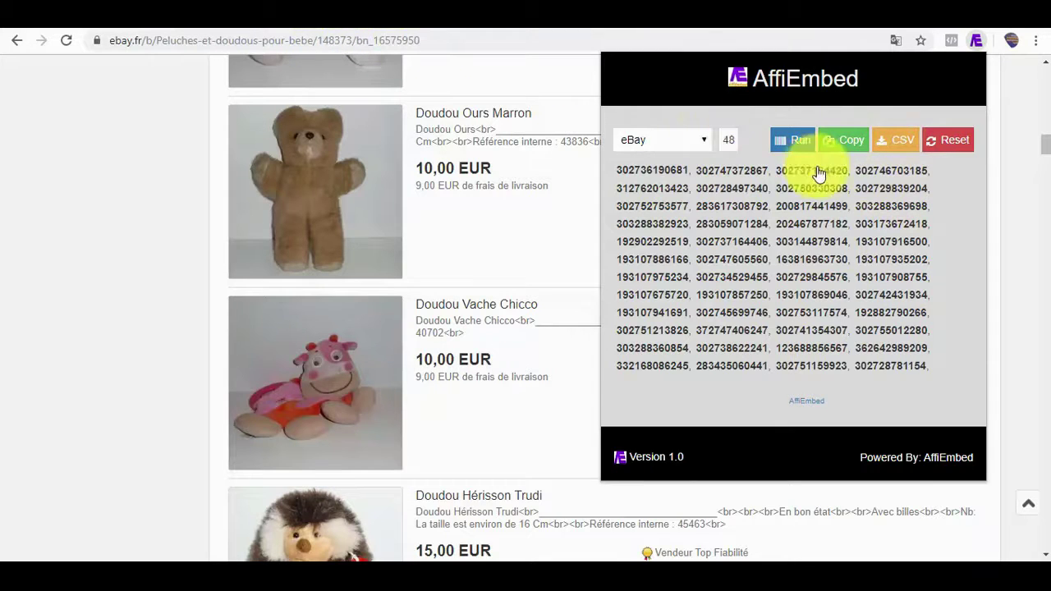
{"action": "left_click", "coordinate": [836, 140]}
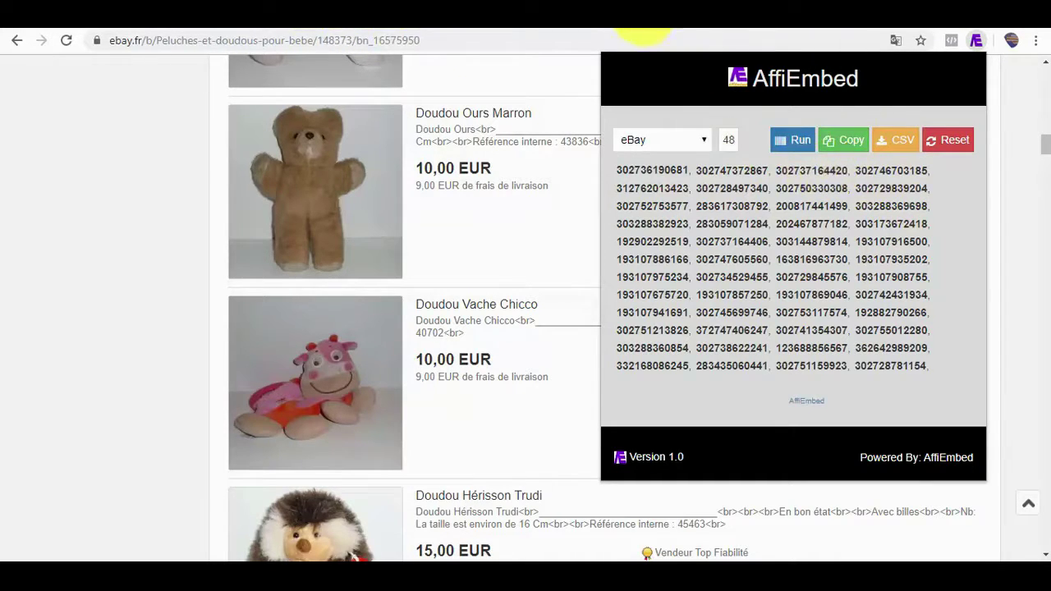
Return to the page editor, paste the copied IDs into the Ebay block's Ebay Products ASIN field and search for the products.
{"action": "left_click", "coordinate": [646, 29]}
{"action": "left_click", "coordinate": [300, 389]}
{"action": "key", "text": "ctrl+v"}
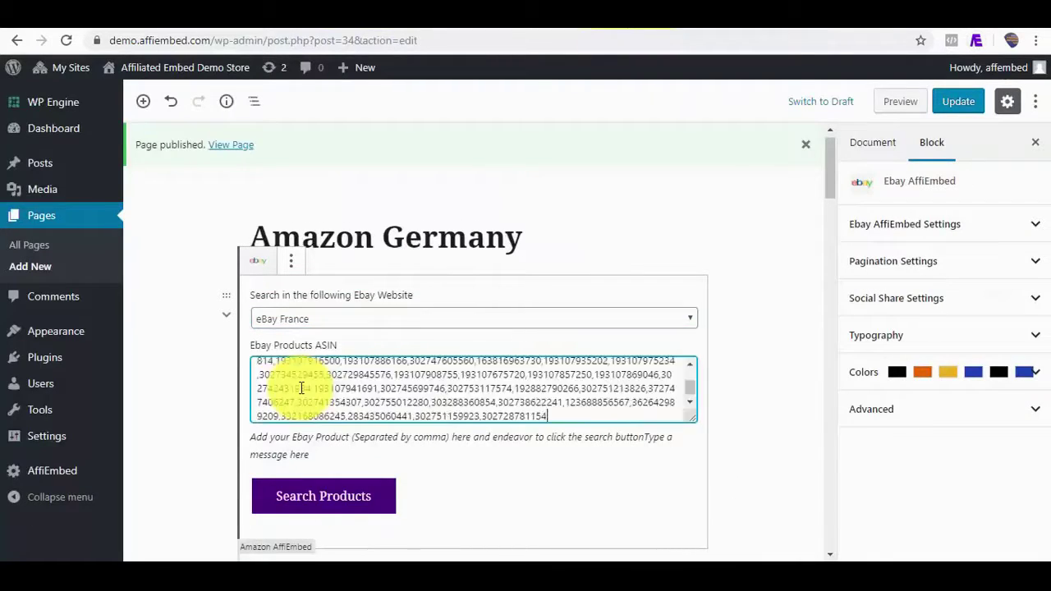
{"action": "left_click", "coordinate": [301, 495]}
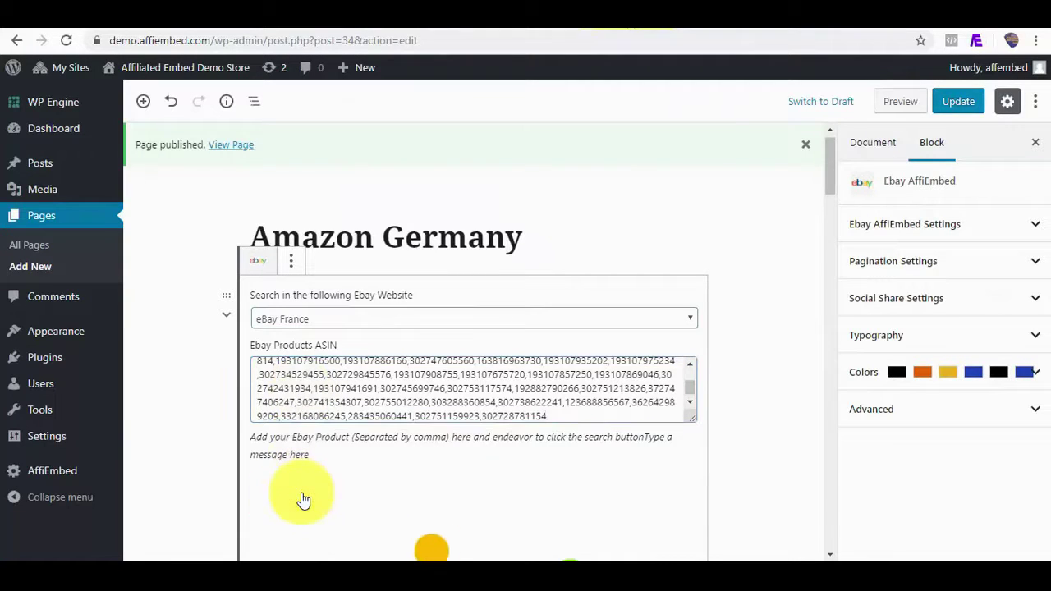
{"action": "scroll", "coordinate": [827, 176], "scroll_direction": "down", "scroll_amount": 2}
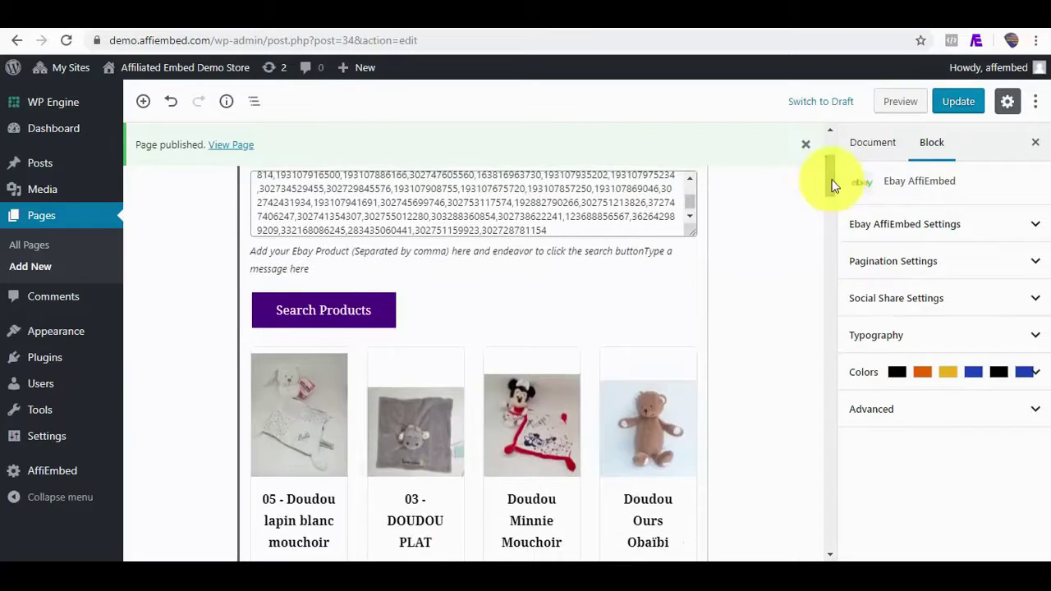
Copy the eBay campaign ID from the affiliate login.txt notes into the DeepLink field of the Ebay AffiEmbed settings.
{"action": "left_click", "coordinate": [1036, 224]}
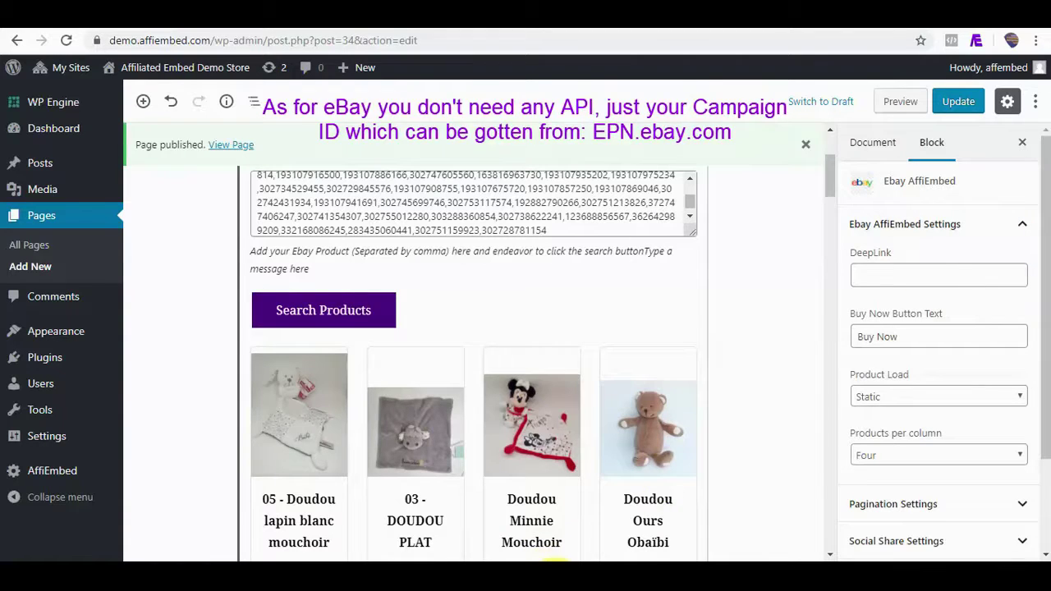
{"action": "key", "text": "alt+Tab"}
{"action": "left_click", "coordinate": [391, 410]}
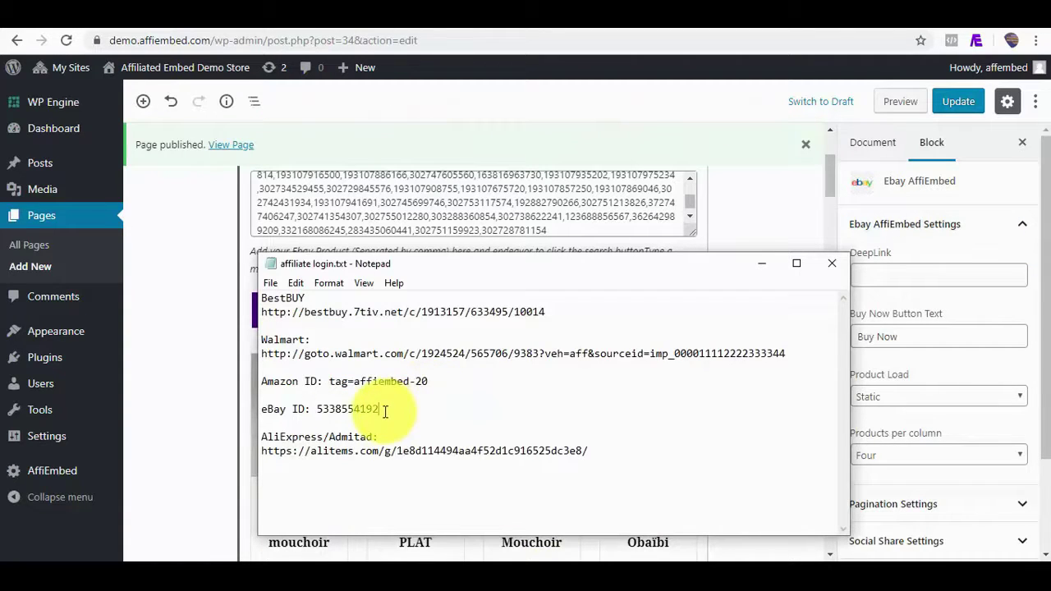
{"action": "left_click_drag", "start_coordinate": [384, 411], "coordinate": [323, 410]}
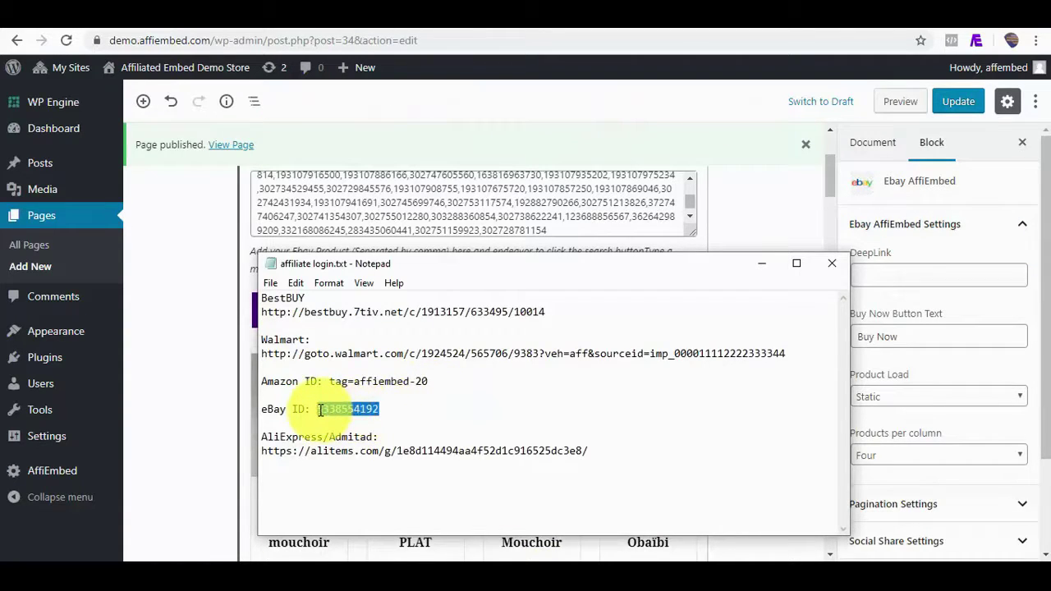
{"action": "left_click", "coordinate": [764, 264]}
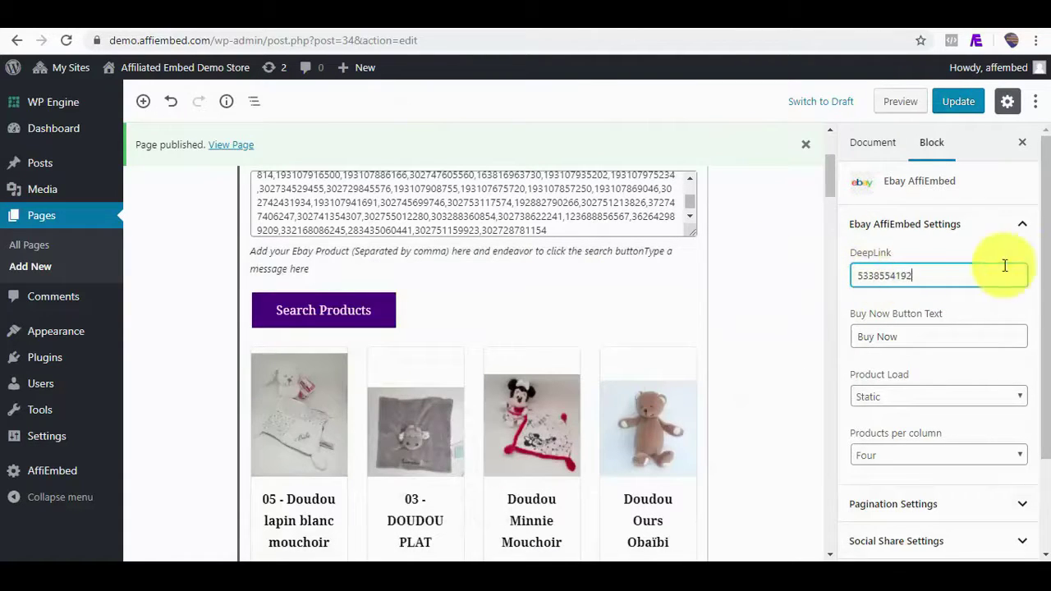
{"action": "scroll", "coordinate": [1026, 329], "scroll_direction": "down", "scroll_amount": 3}
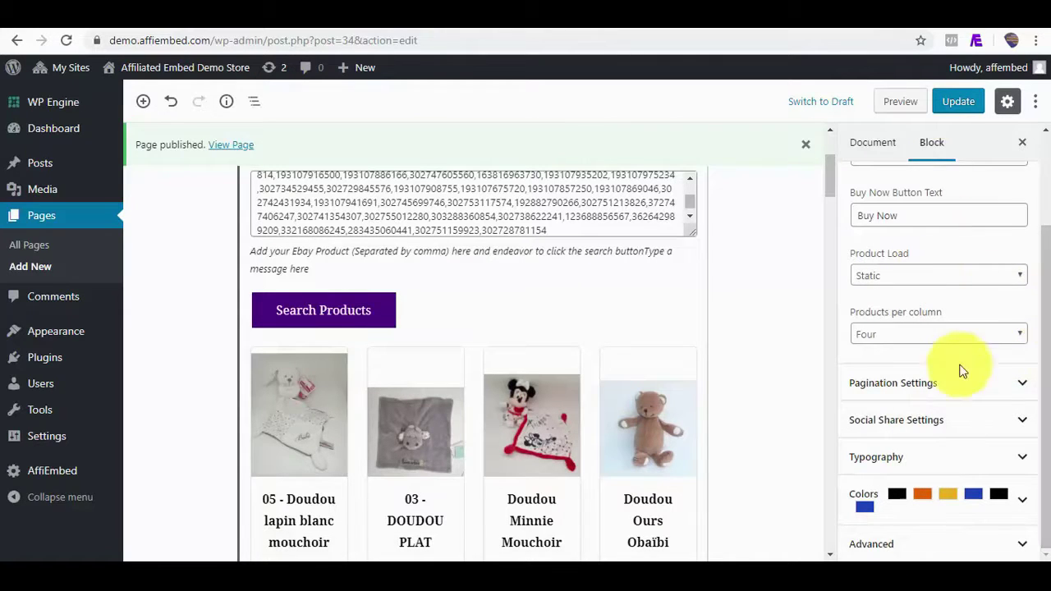
Update the Amazon Germany page and open its live version in a new tab.
{"action": "left_click", "coordinate": [958, 104]}
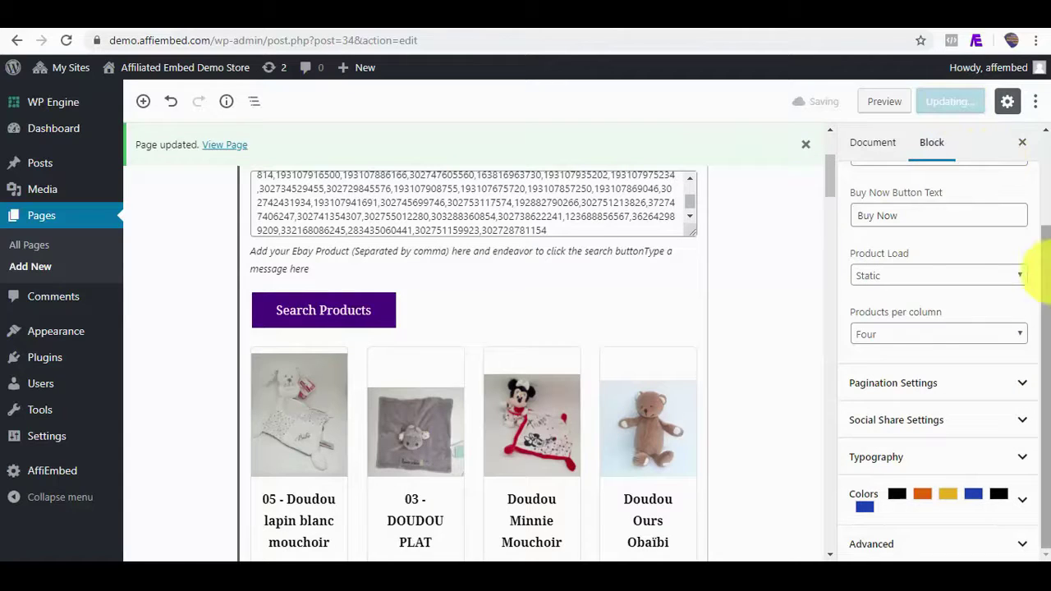
{"action": "right_click", "coordinate": [211, 148]}
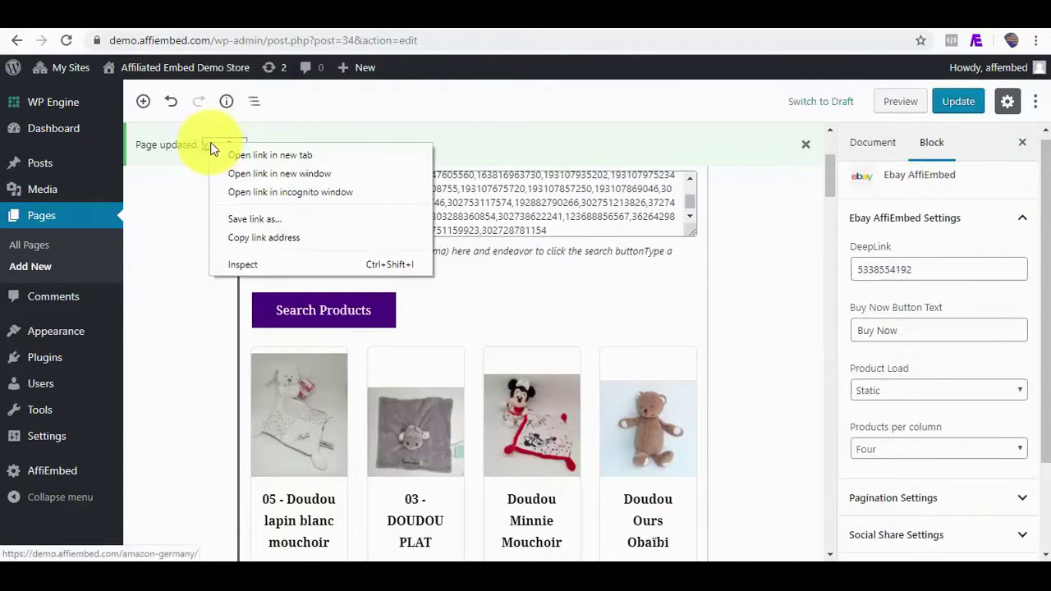
{"action": "left_click", "coordinate": [262, 157]}
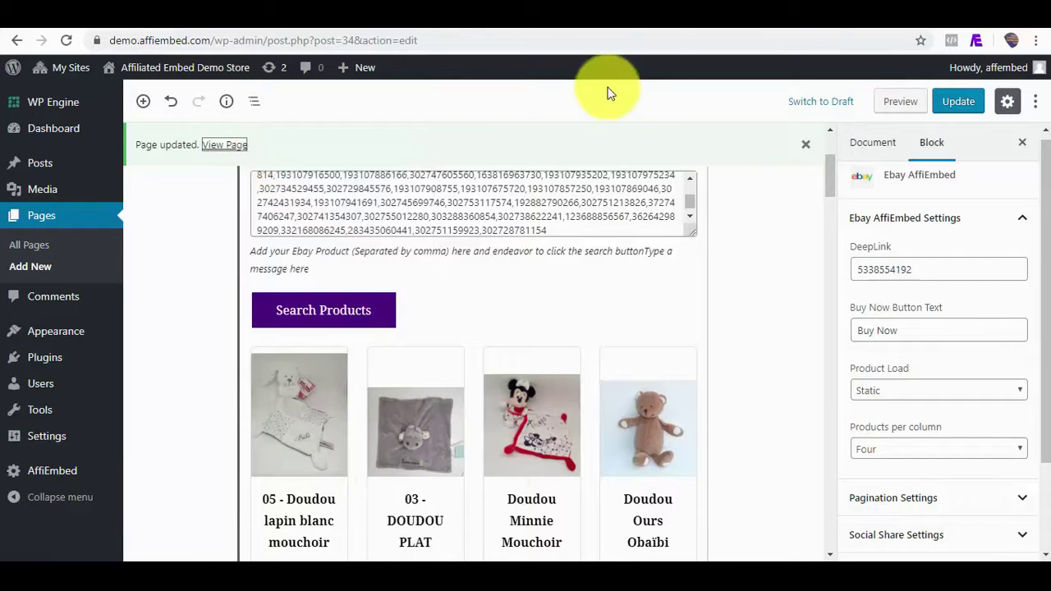
{"action": "left_click", "coordinate": [664, 31]}
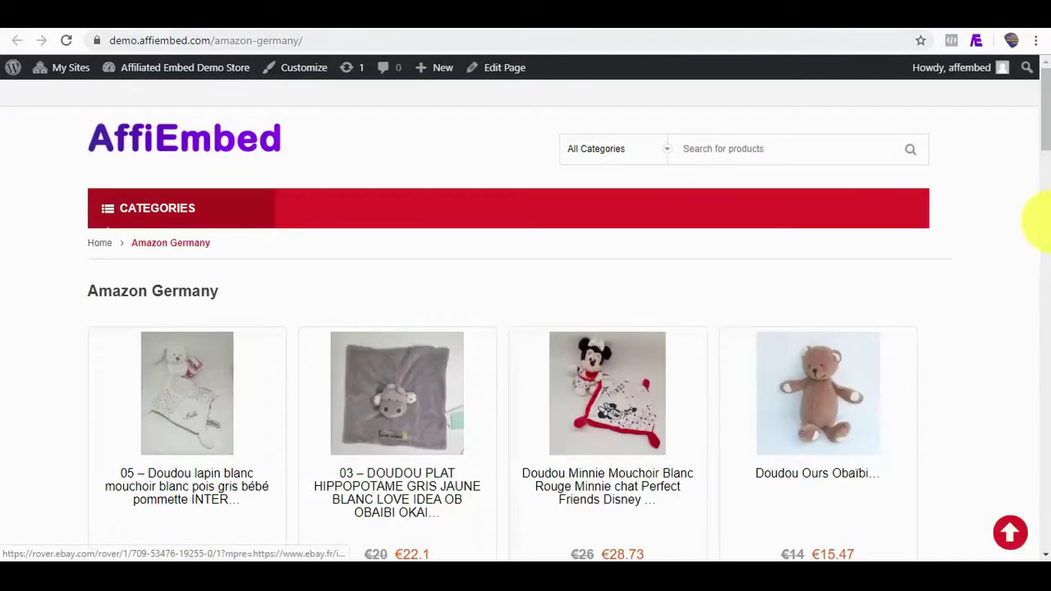
Review the eBay and Amazon products on the live page, then close its tab.
{"action": "scroll", "coordinate": [1037, 106], "scroll_direction": "down", "scroll_amount": 2}
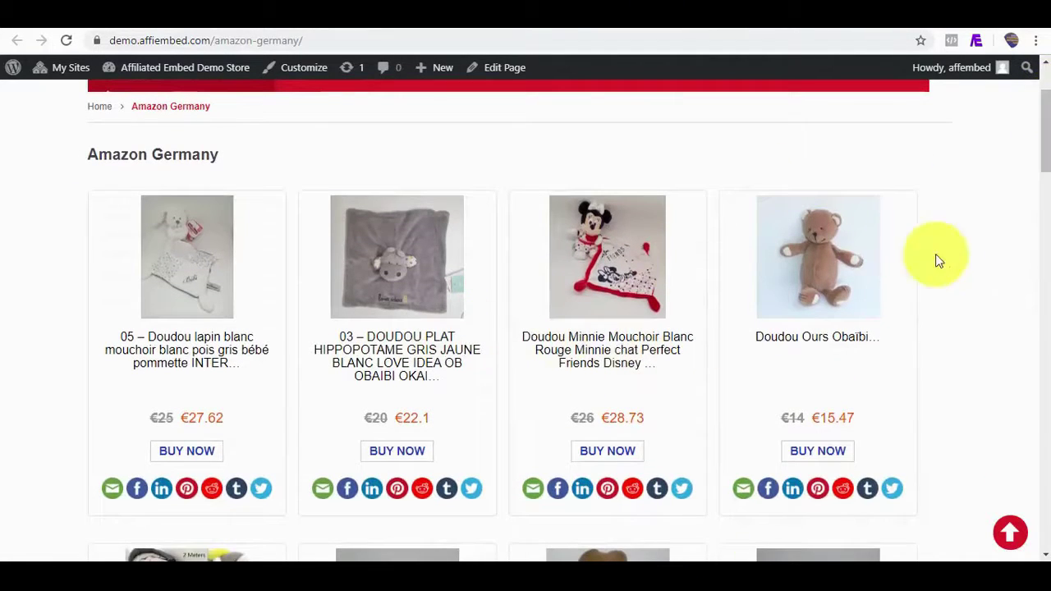
{"action": "left_click_drag", "start_coordinate": [1040, 123], "coordinate": [1042, 296]}
{"action": "scroll", "coordinate": [849, 403], "scroll_direction": "down", "scroll_amount": 3}
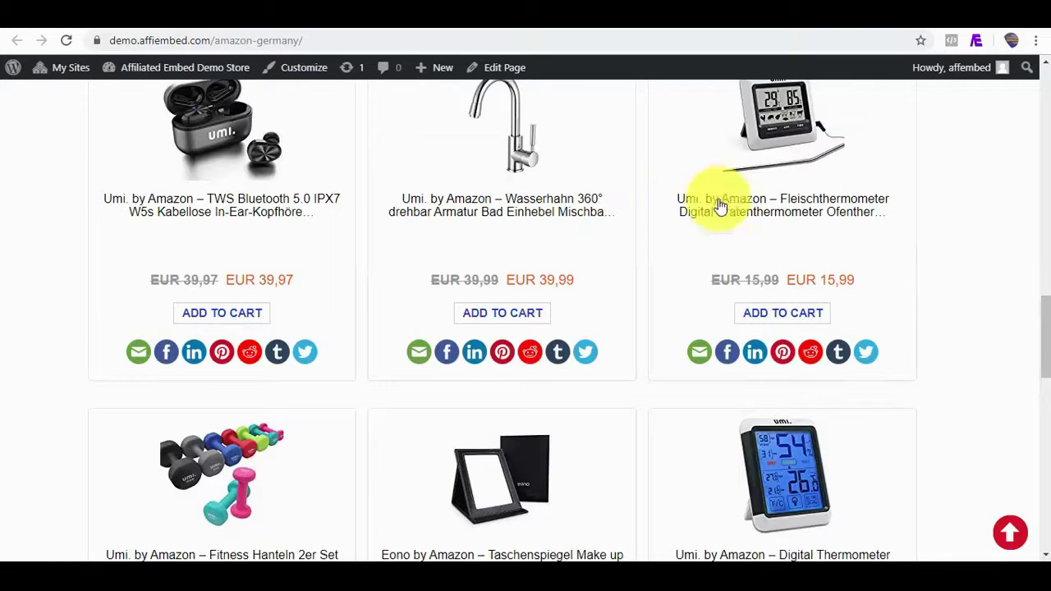
{"action": "key", "text": "ctrl+w"}
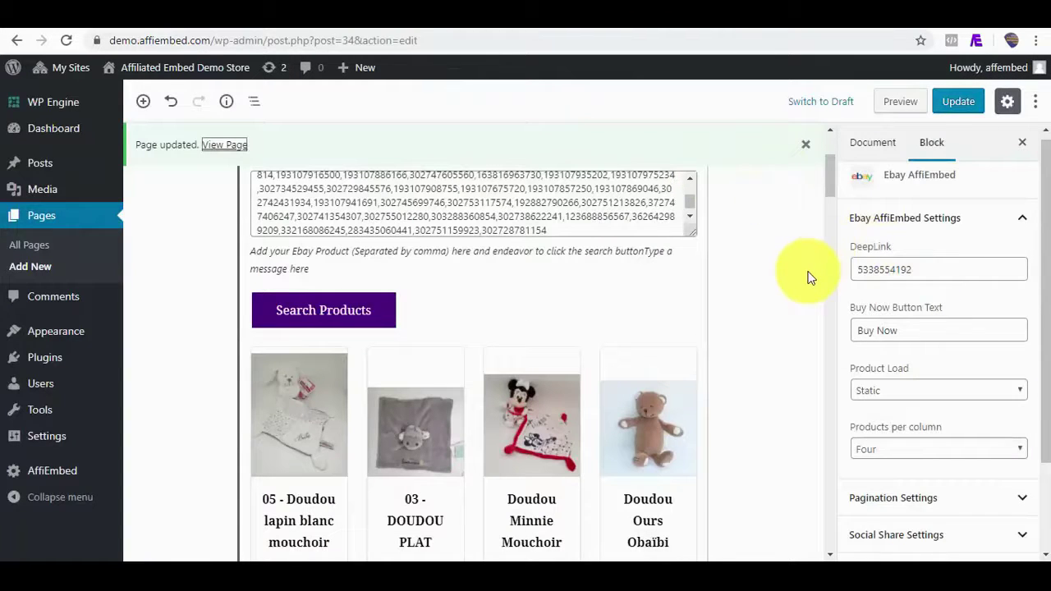
Check the Walmart affiliate link in the affiliate login.txt notes and open impact.com in a new tab to view the affiliate network.
{"action": "key", "text": "alt+Tab"}
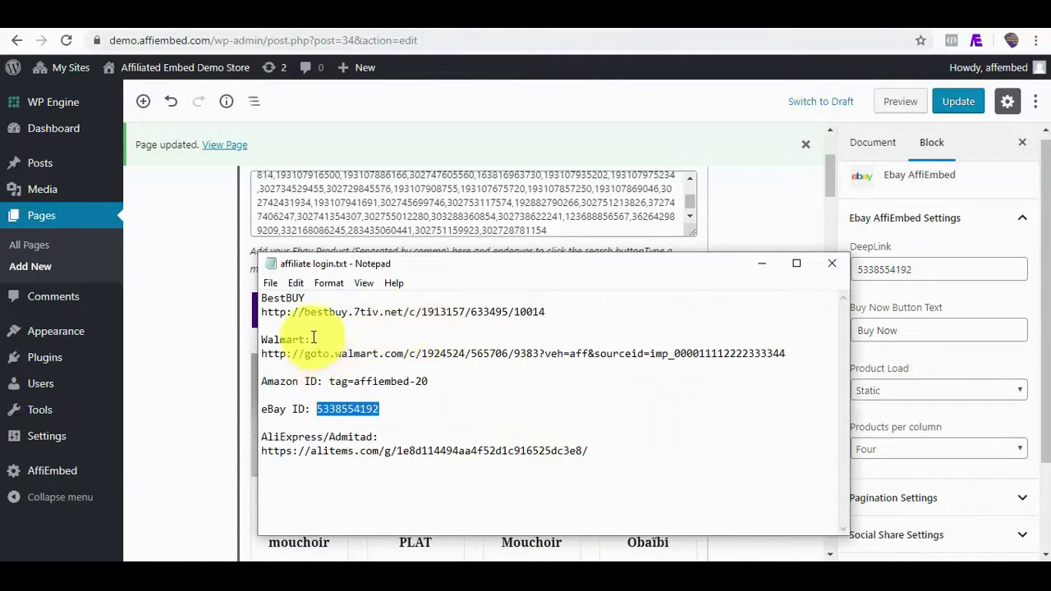
{"action": "left_click_drag", "start_coordinate": [313, 338], "coordinate": [280, 340]}
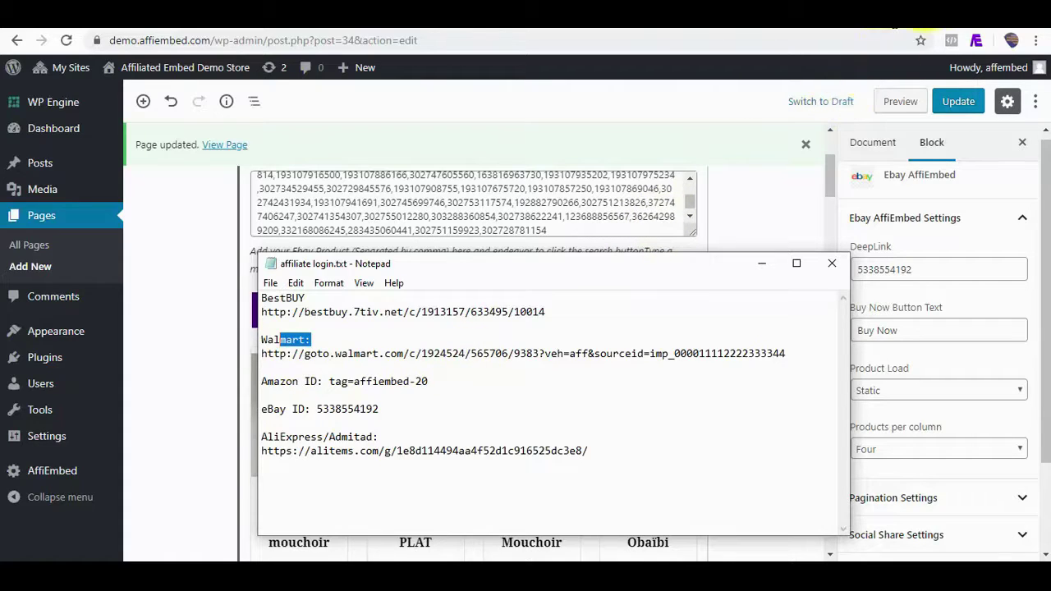
{"action": "left_click", "coordinate": [931, 24]}
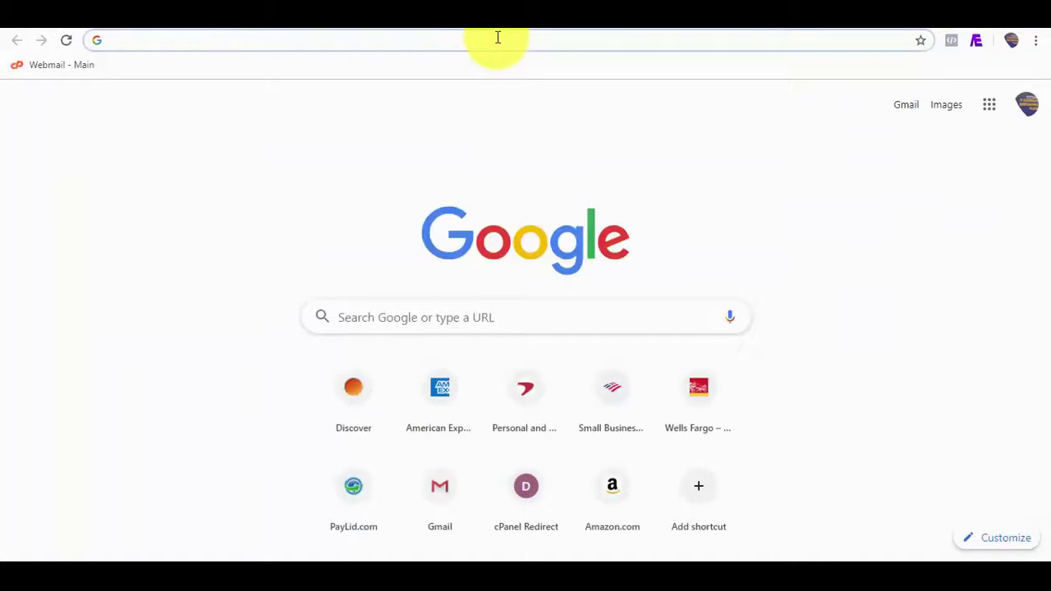
{"action": "type", "text": "impacts"}
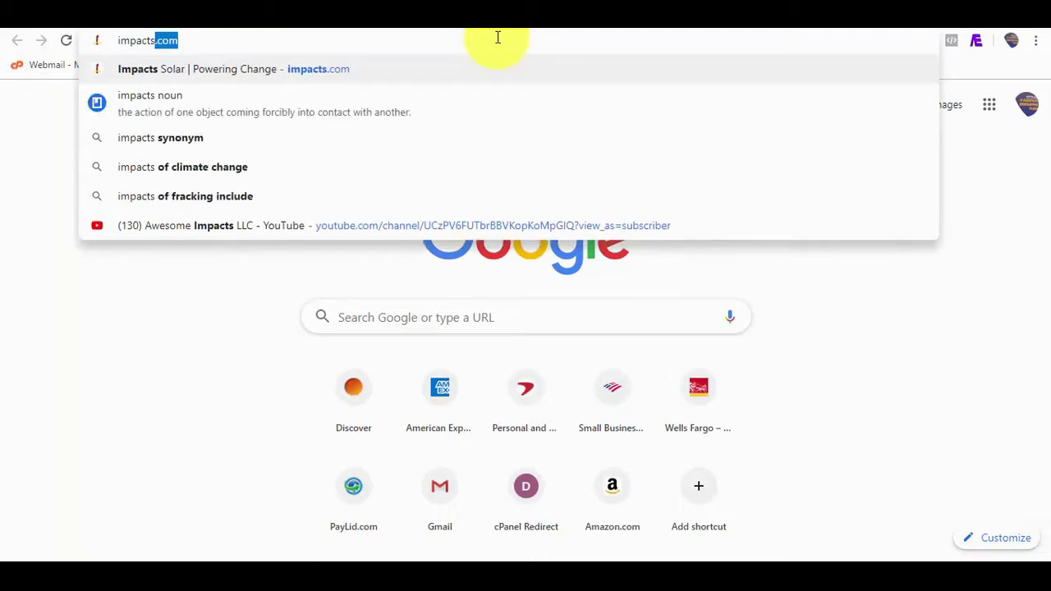
{"action": "key", "text": "BackSpace"}
{"action": "key", "text": "BackSpace"}
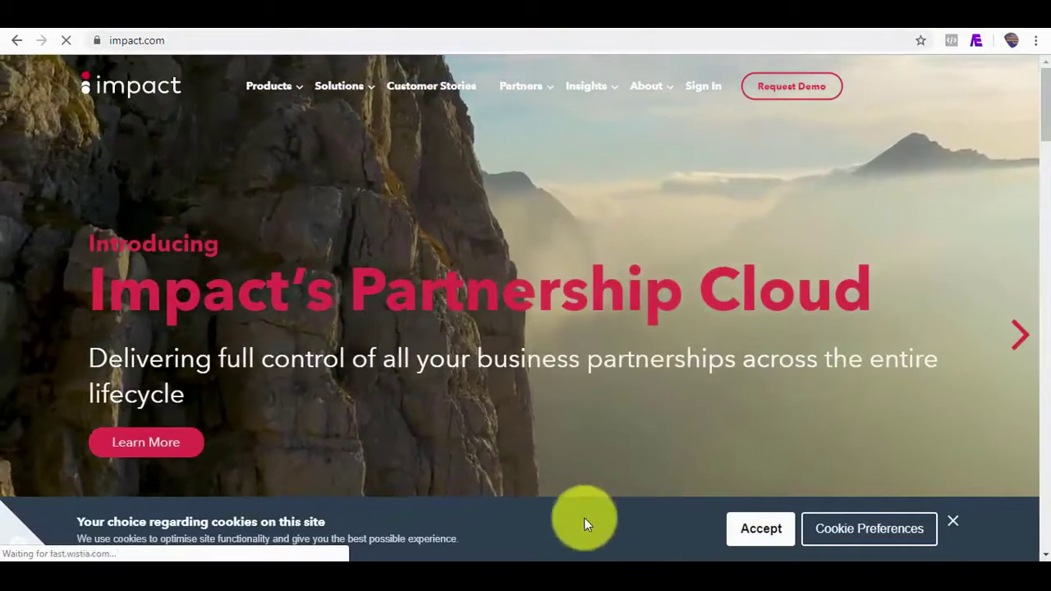
{"action": "left_click", "coordinate": [561, 565]}
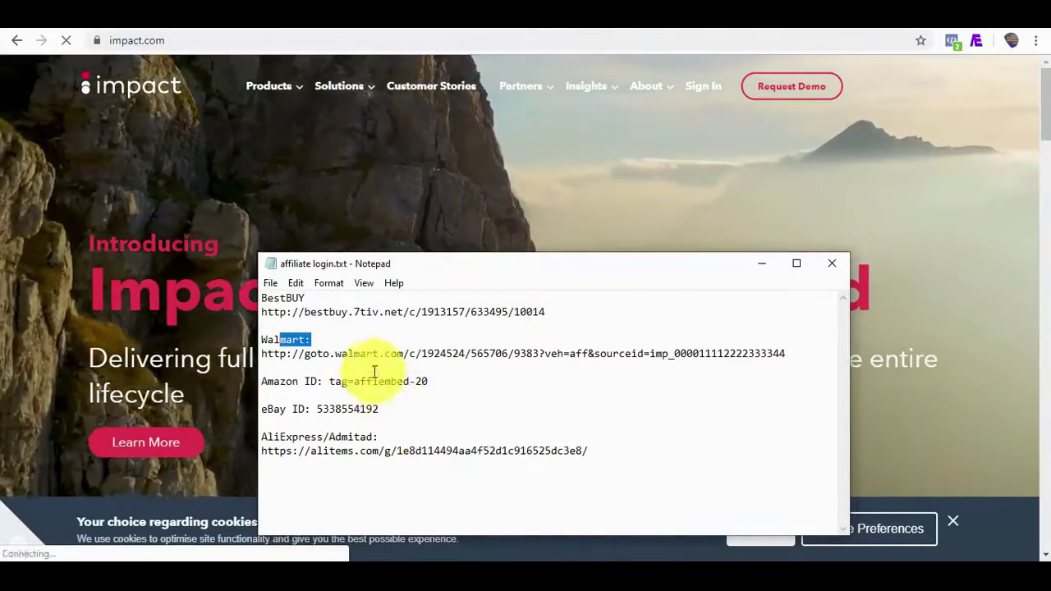
{"action": "left_click", "coordinate": [425, 354]}
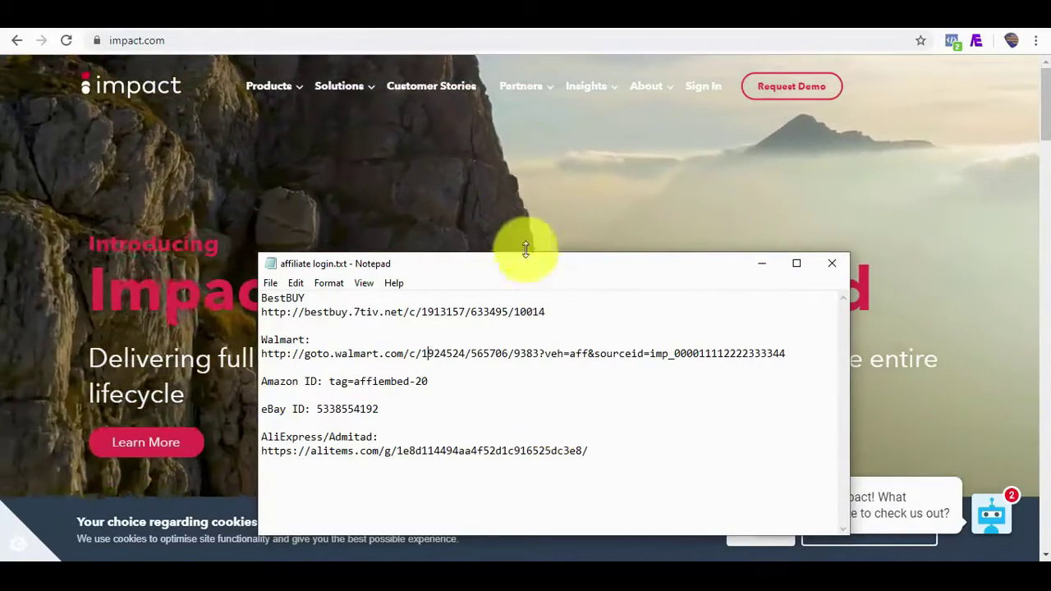
{"action": "mouse_move", "coordinate": [520, 86]}
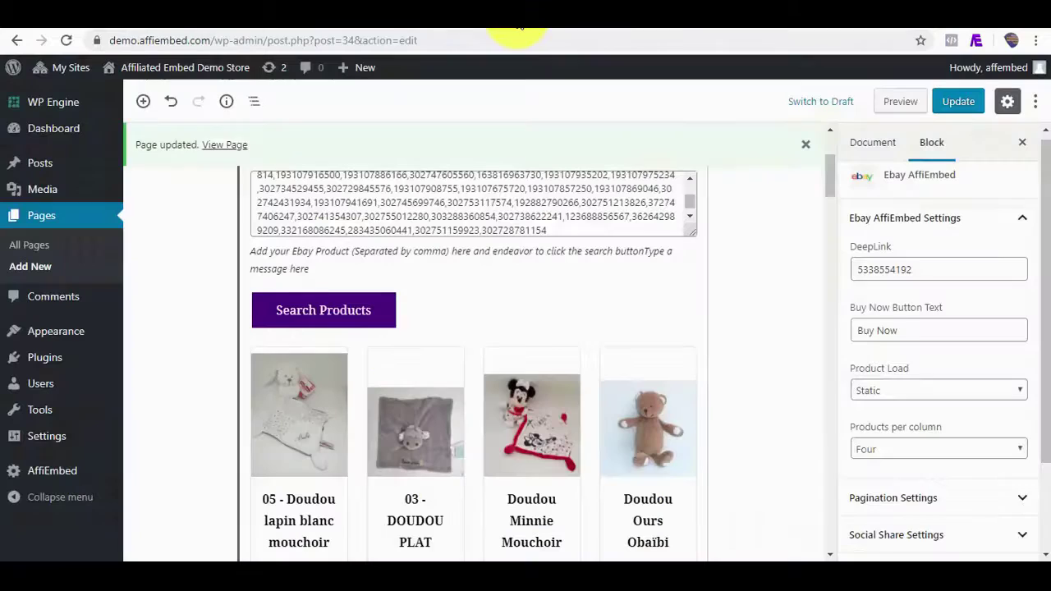
Create a new post and insert a Walmart AffiEmbed block into its body.
{"action": "mouse_move", "coordinate": [55, 170]}
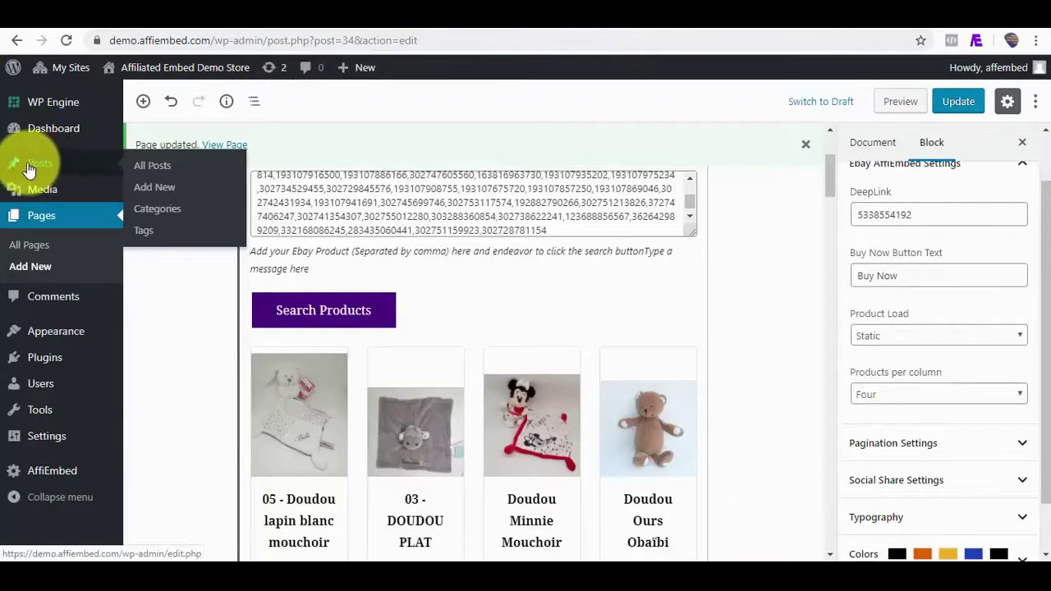
{"action": "left_click", "coordinate": [154, 191]}
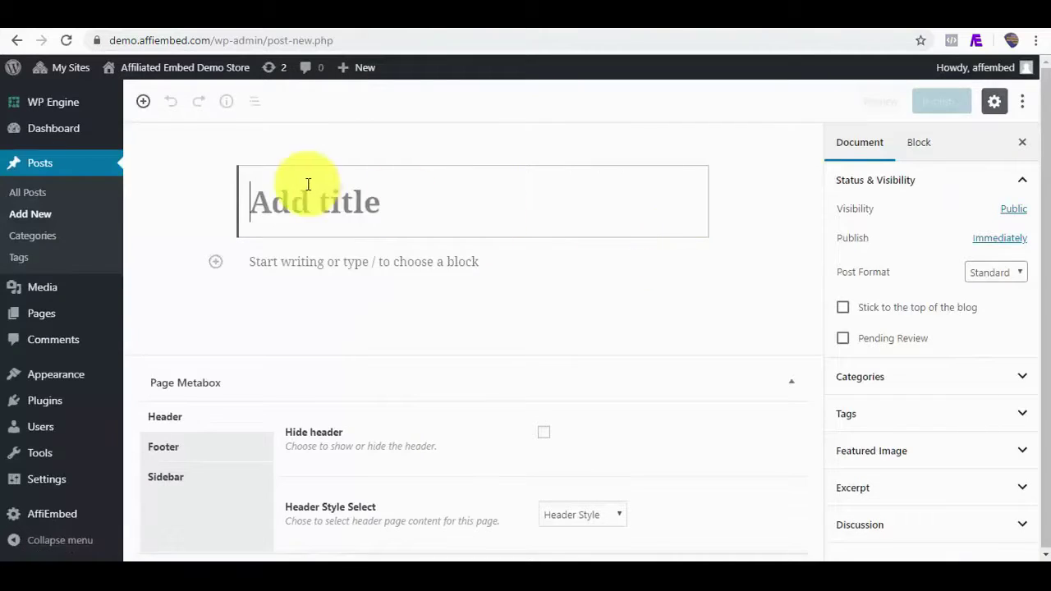
{"action": "mouse_move", "coordinate": [303, 266]}
{"action": "left_click", "coordinate": [216, 264]}
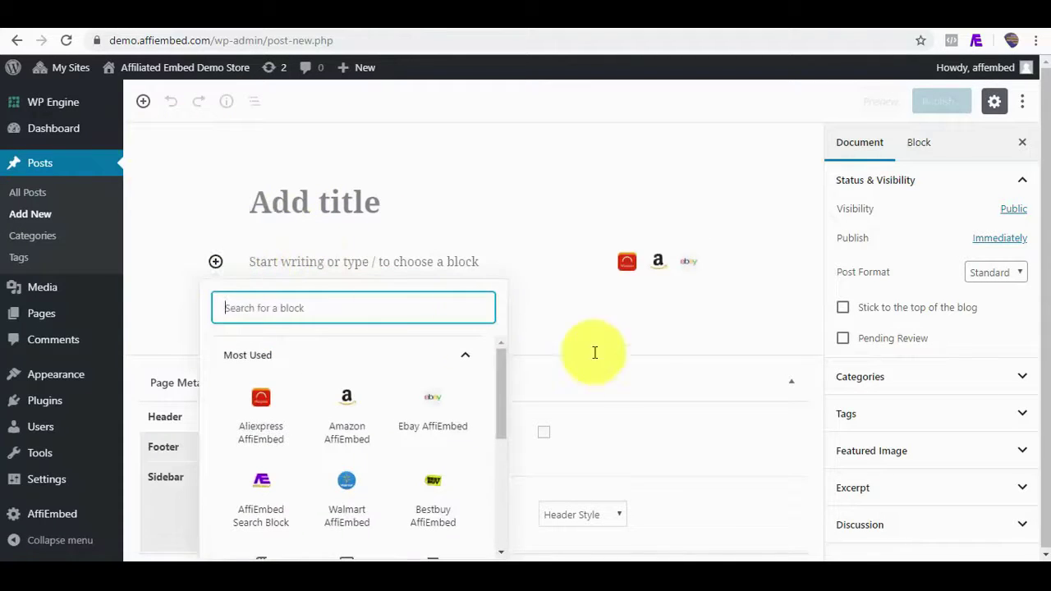
{"action": "mouse_move", "coordinate": [502, 408]}
{"action": "left_mouse_down"}
{"action": "mouse_move", "coordinate": [502, 442]}
{"action": "mouse_move", "coordinate": [502, 424]}
{"action": "left_mouse_up"}
{"action": "left_click", "coordinate": [359, 457]}
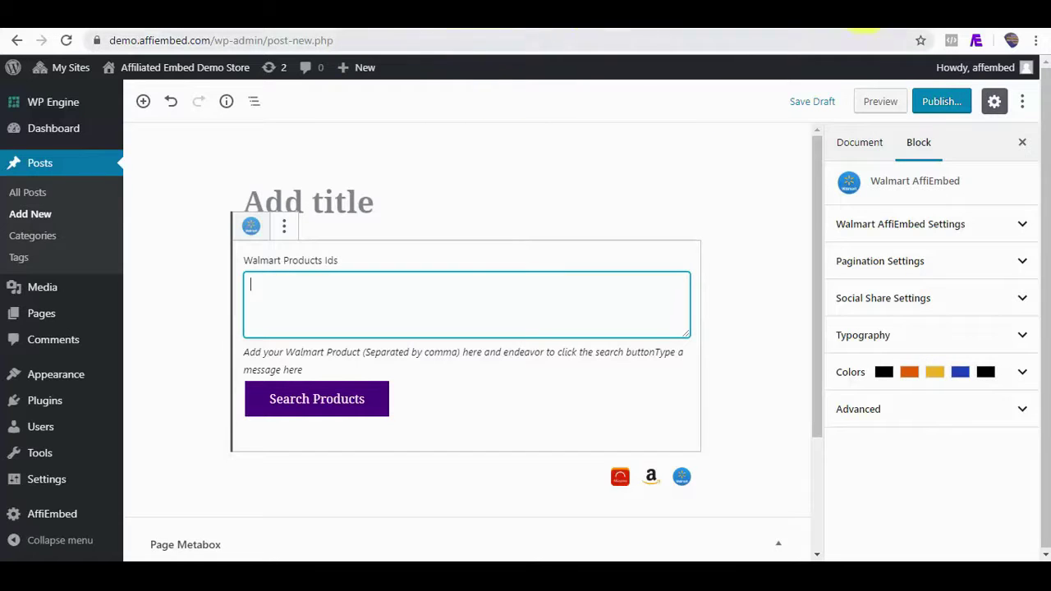
Open walmart.com in a new browser tab.
{"action": "left_click", "coordinate": [895, 25]}
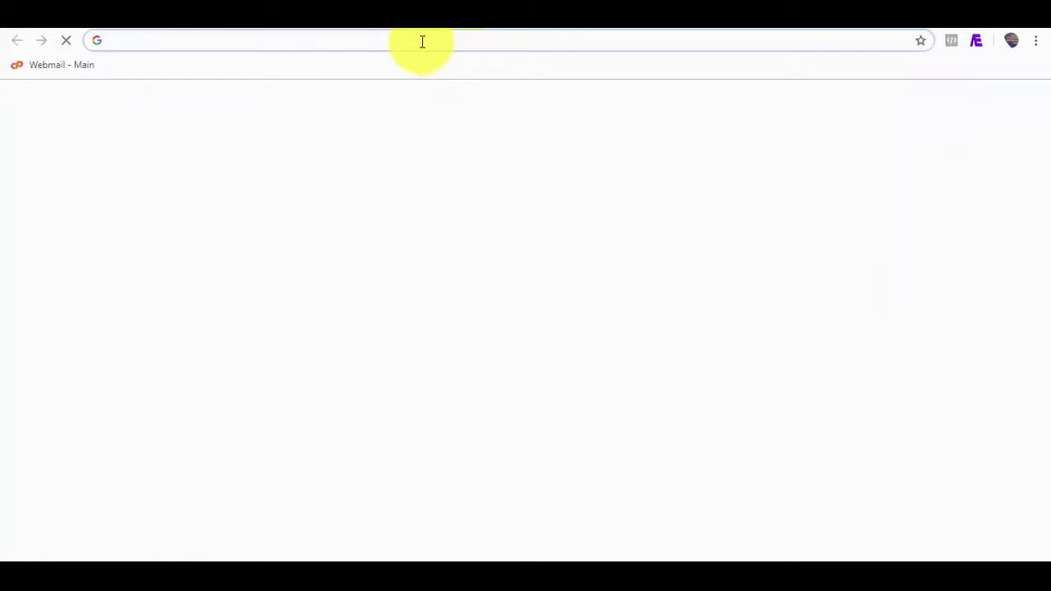
{"action": "type", "text": "walma"}
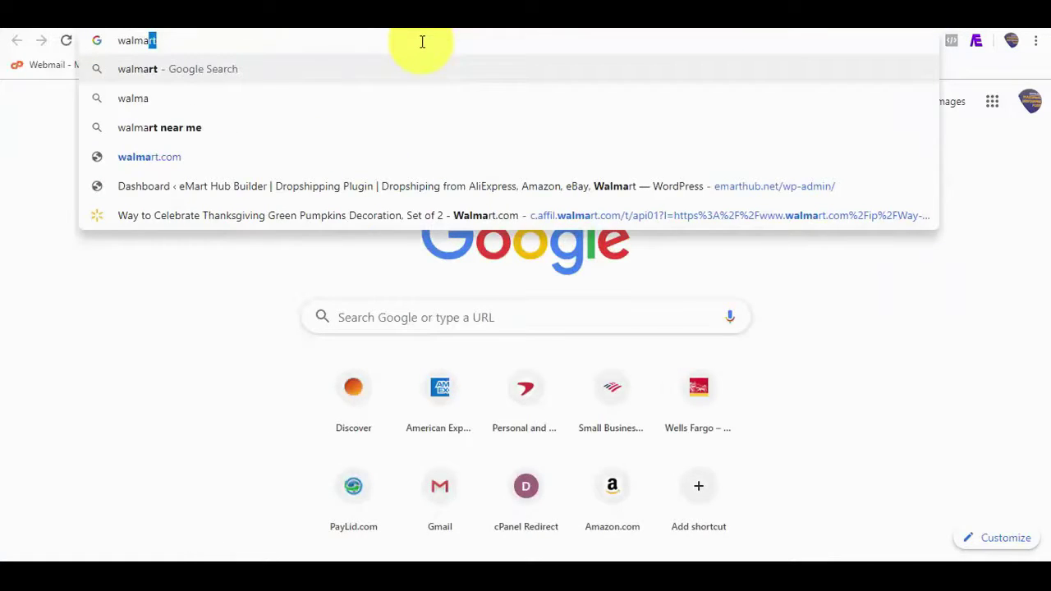
{"action": "type", "text": "rt"}
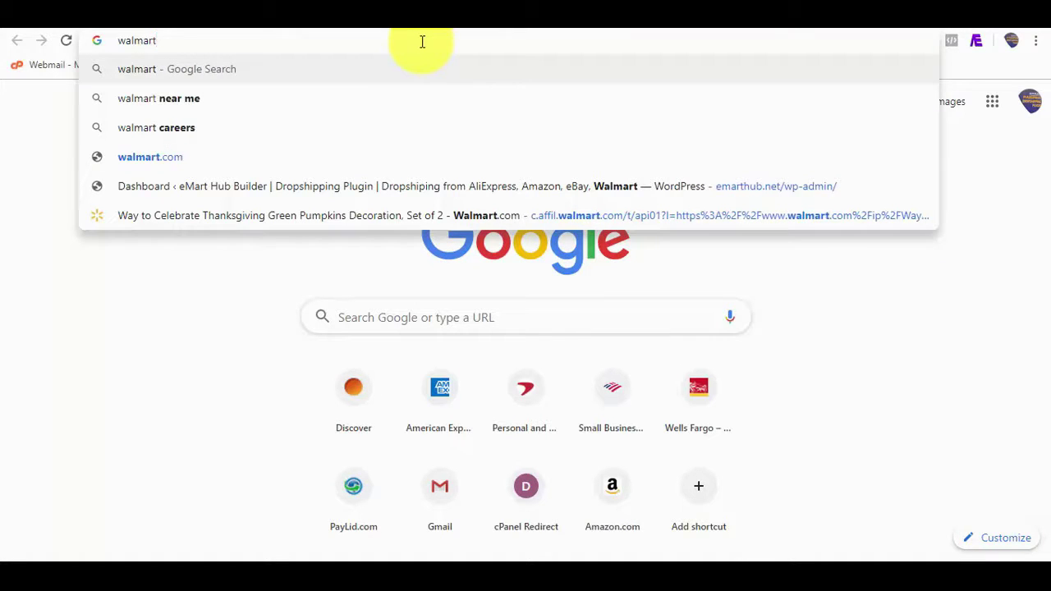
{"action": "type", "text": ".com"}
{"action": "key", "text": "Return"}
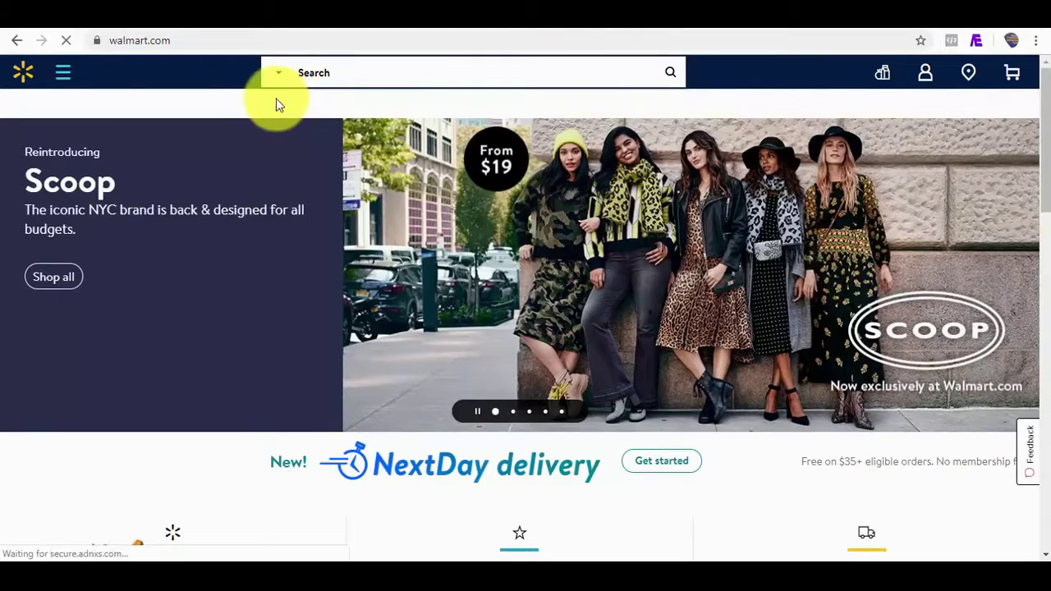
Open Walmart's Game time go-tos section and go to its Grills & Outdoor Cooking product listing.
{"action": "left_click_drag", "start_coordinate": [1046, 156], "coordinate": [1035, 321]}
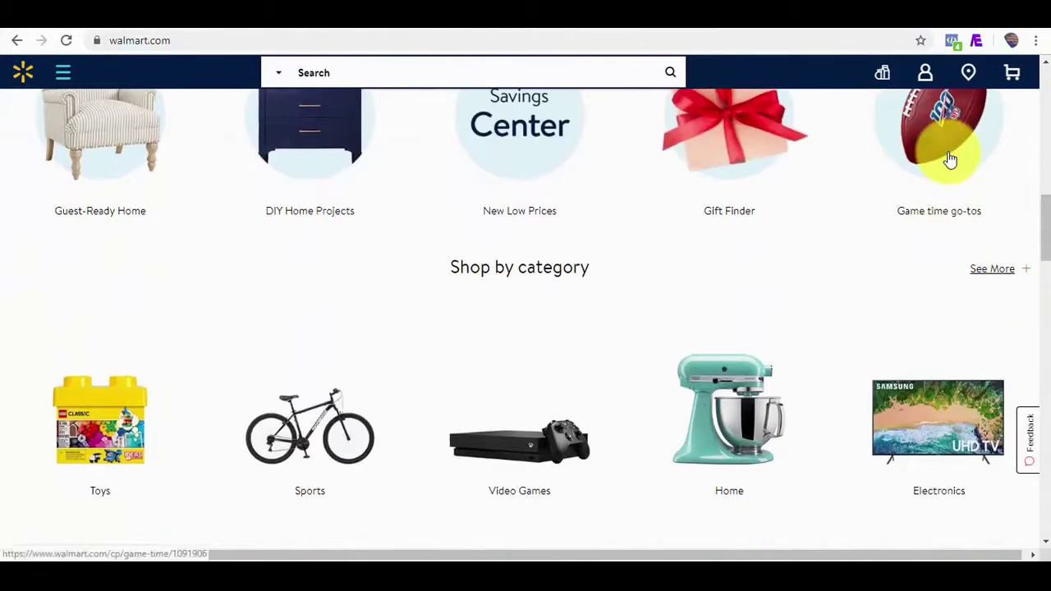
{"action": "left_click", "coordinate": [950, 158]}
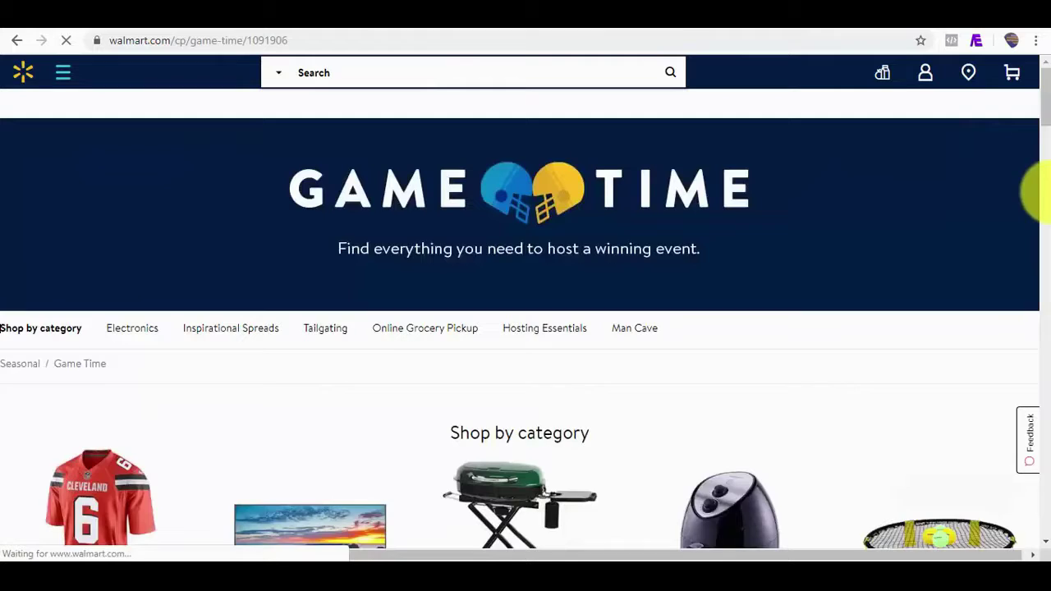
{"action": "left_click_drag", "start_coordinate": [1034, 51], "coordinate": [1033, 129]}
{"action": "left_click", "coordinate": [518, 302]}
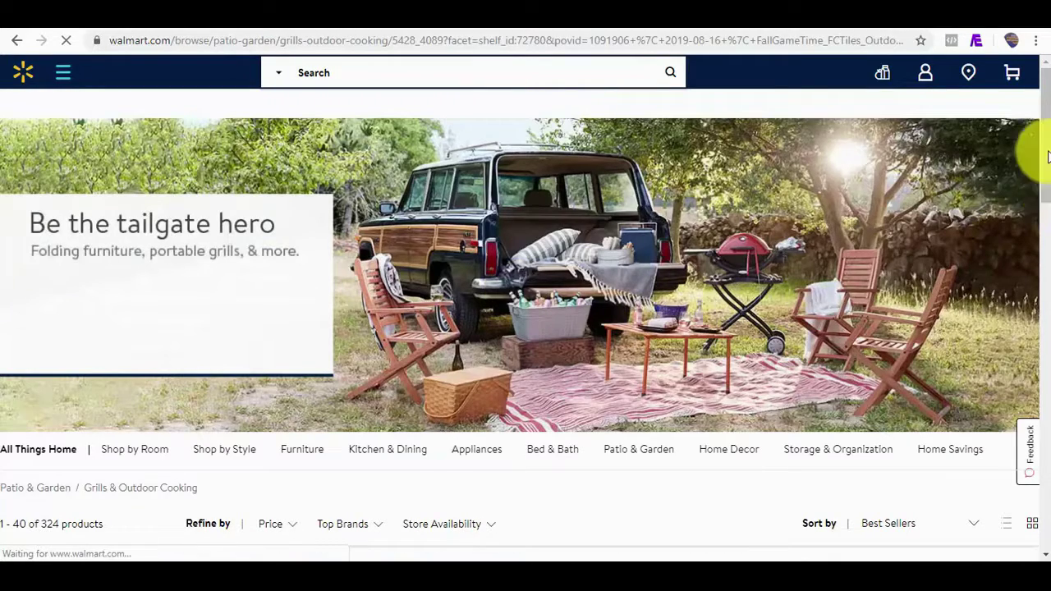
Run the AffiEmbed extension for walmart.com on the first page of grill results to collect the product IDs.
{"action": "left_click_drag", "start_coordinate": [1048, 156], "coordinate": [1033, 113]}
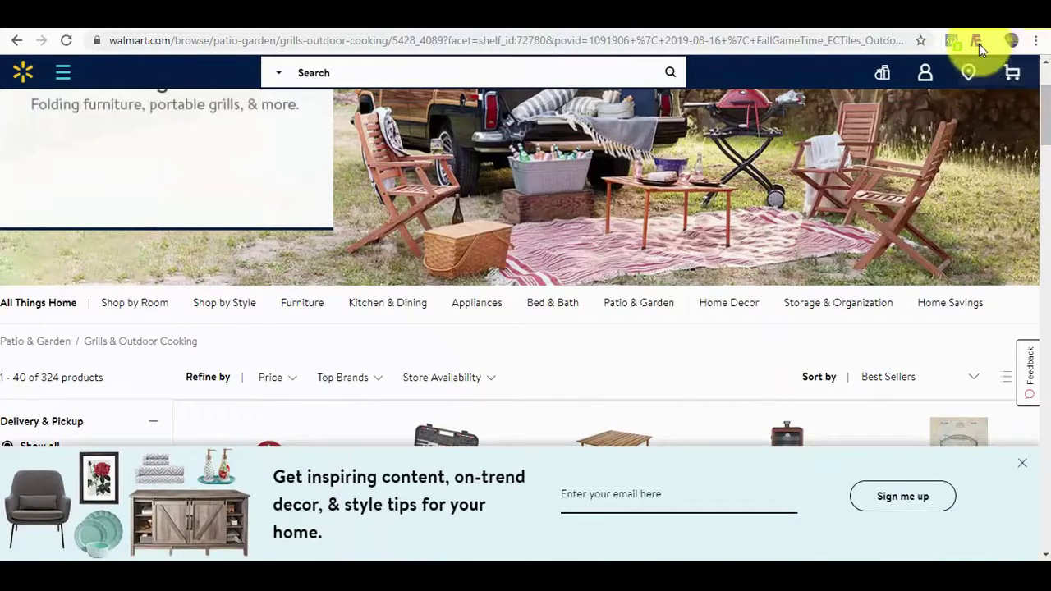
{"action": "left_click", "coordinate": [979, 46]}
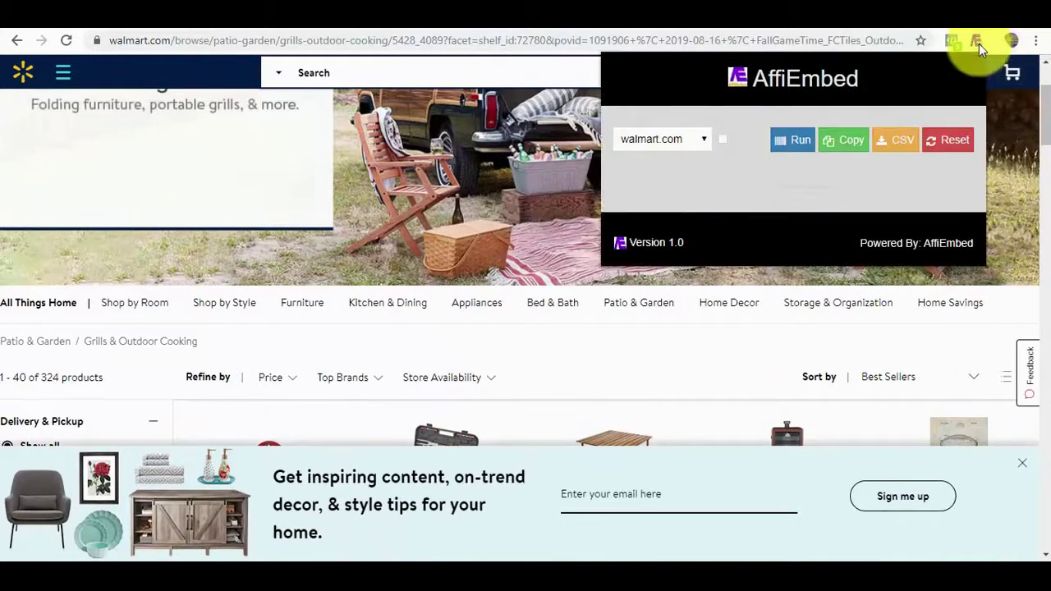
{"action": "left_click", "coordinate": [802, 152]}
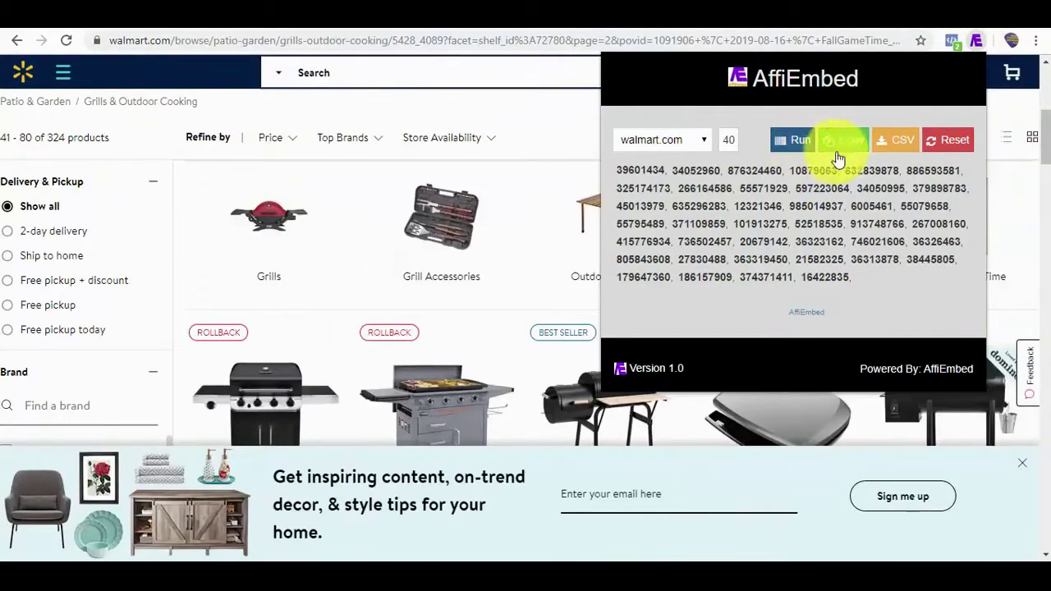
{"action": "left_click", "coordinate": [838, 159]}
Add the product IDs from the second and third results pages to the AffiEmbed extension's list and copy the whole list.
{"action": "left_click_drag", "start_coordinate": [1045, 139], "coordinate": [1041, 443]}
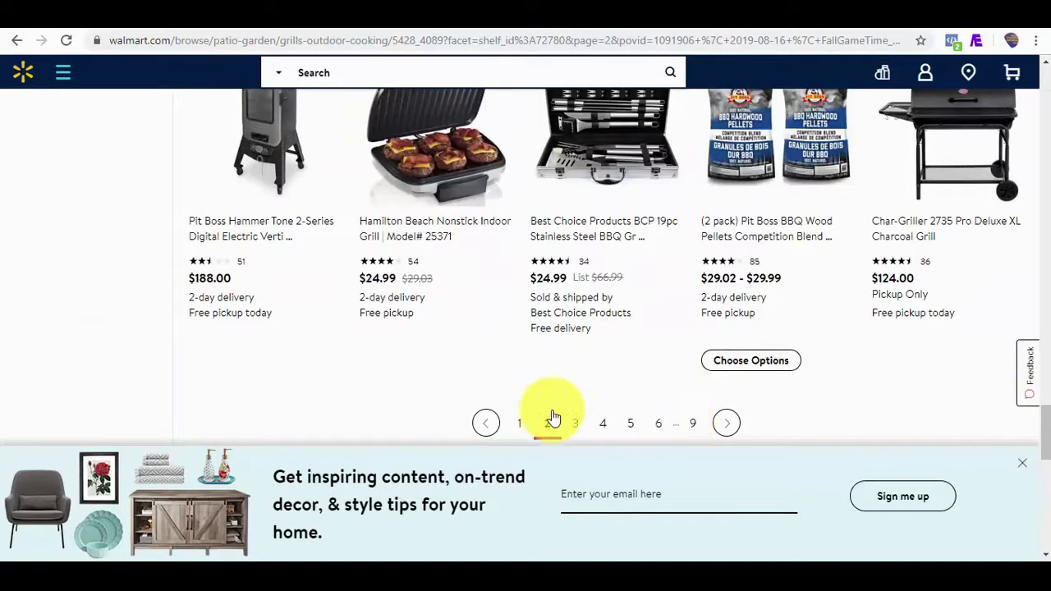
{"action": "left_click", "coordinate": [979, 39]}
{"action": "left_click", "coordinate": [798, 141]}
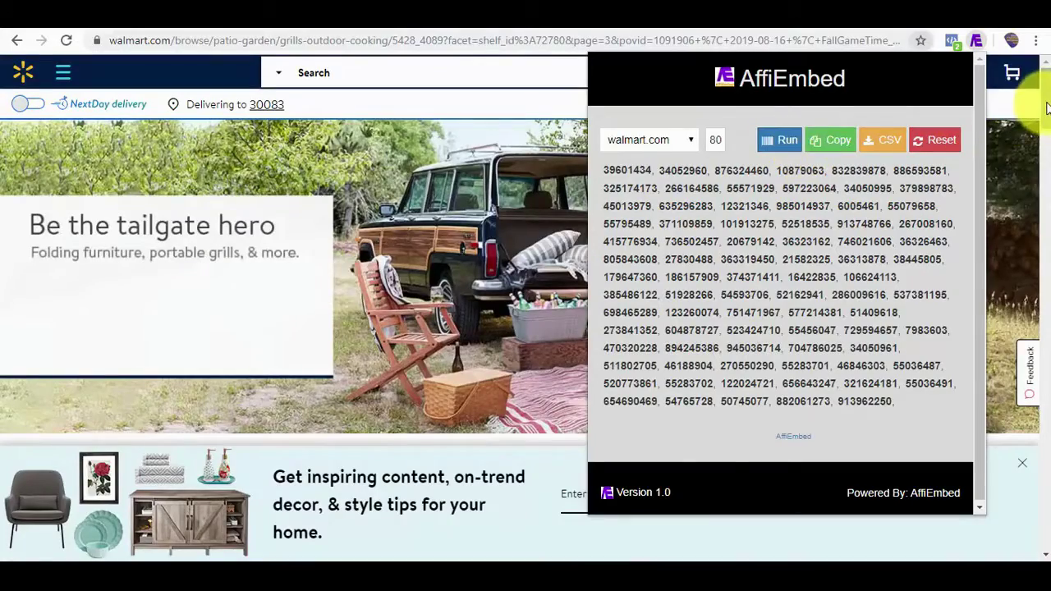
{"action": "left_click_drag", "start_coordinate": [1047, 107], "coordinate": [1015, 134]}
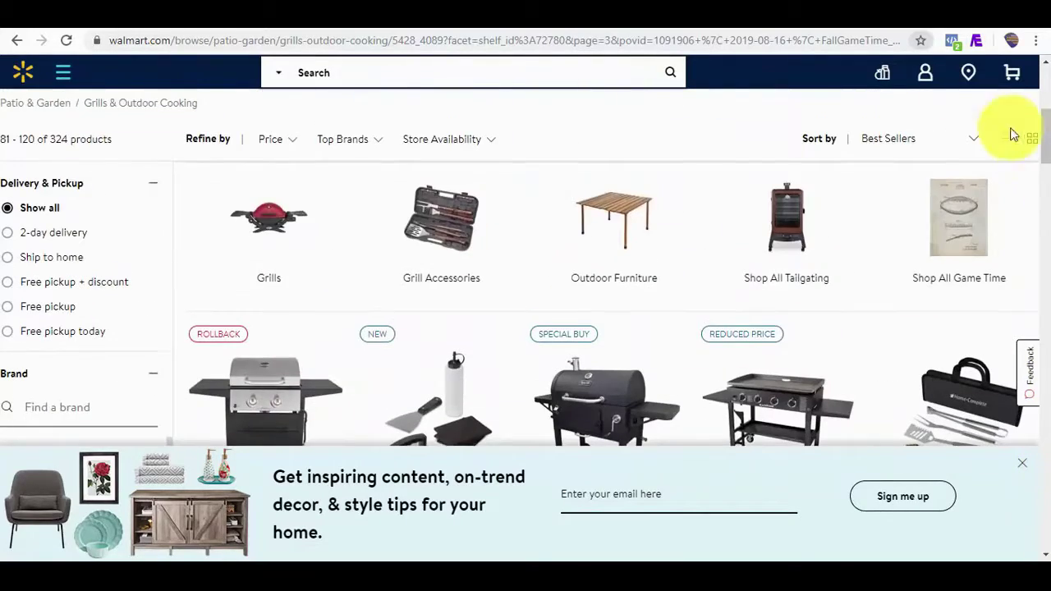
{"action": "left_click", "coordinate": [977, 40]}
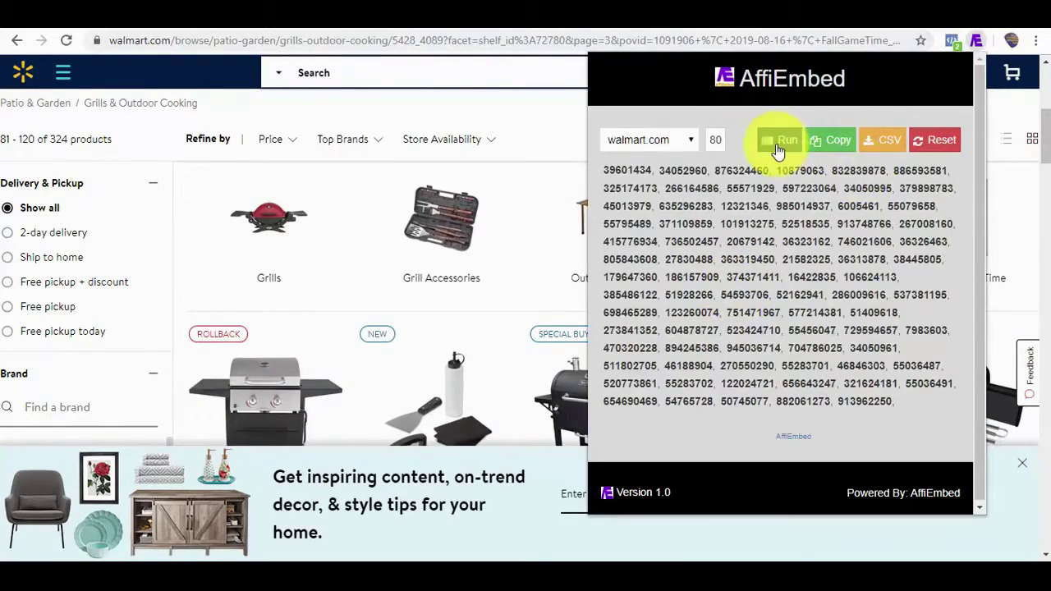
{"action": "left_click", "coordinate": [786, 143]}
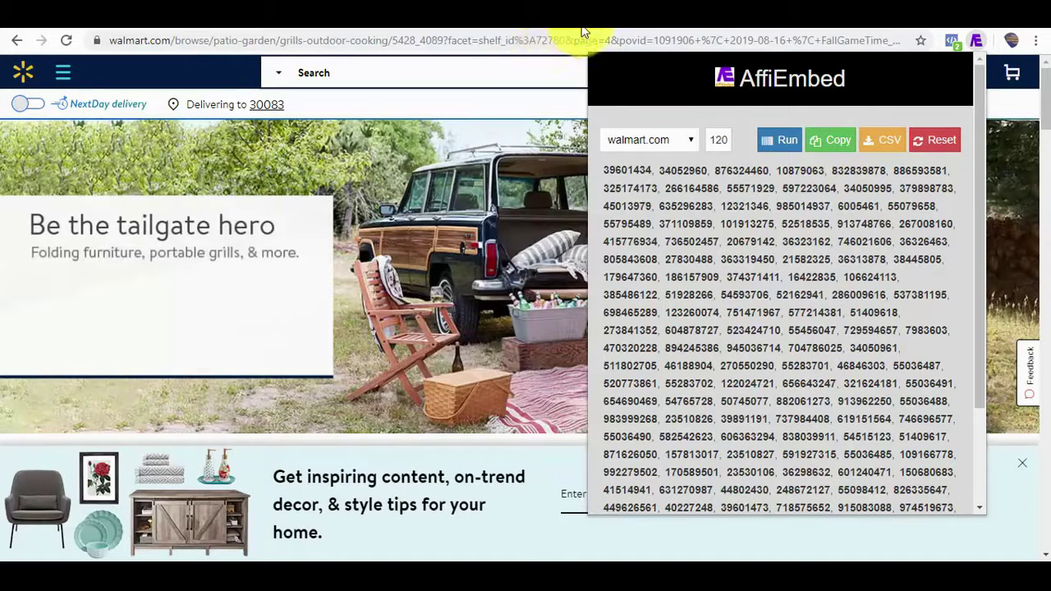
Paste the copied IDs into the Walmart Products Ids field of the new post, search the products and review the loaded grid.
{"action": "left_click", "coordinate": [460, 33]}
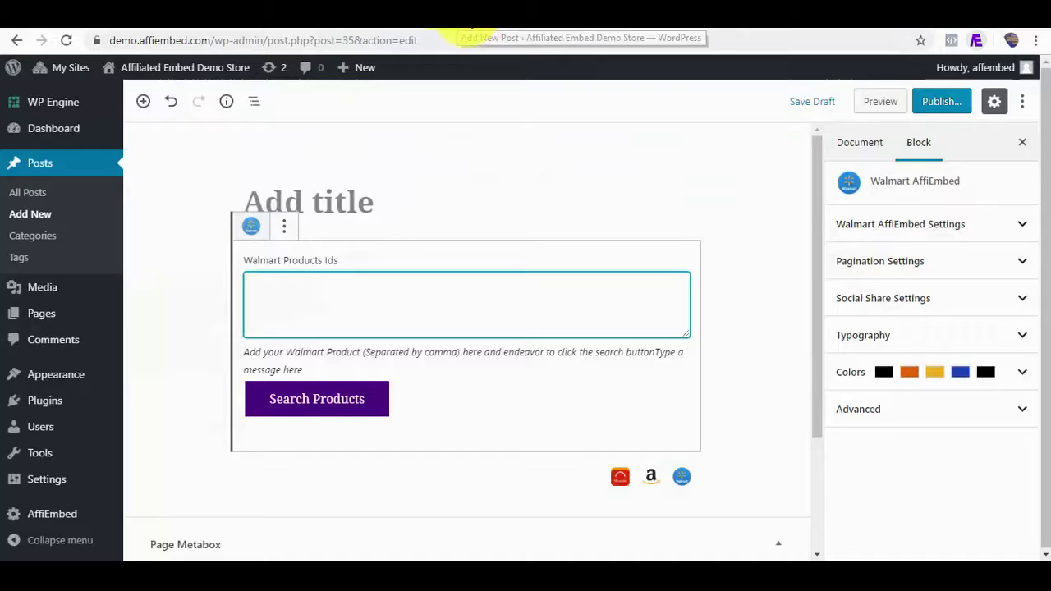
{"action": "right_click", "coordinate": [267, 299]}
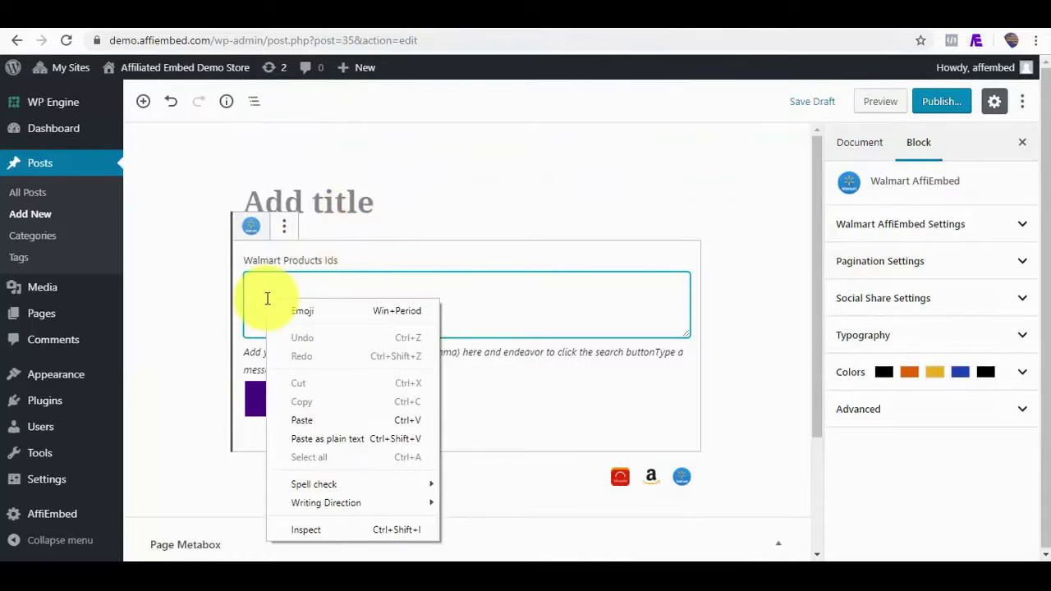
{"action": "left_click", "coordinate": [297, 421]}
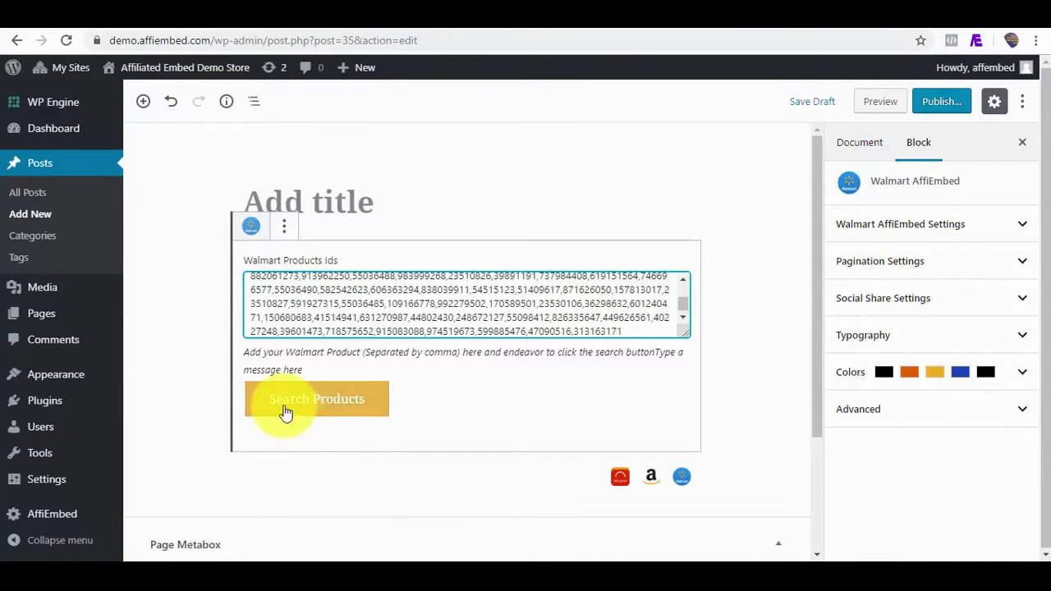
{"action": "left_click", "coordinate": [285, 412]}
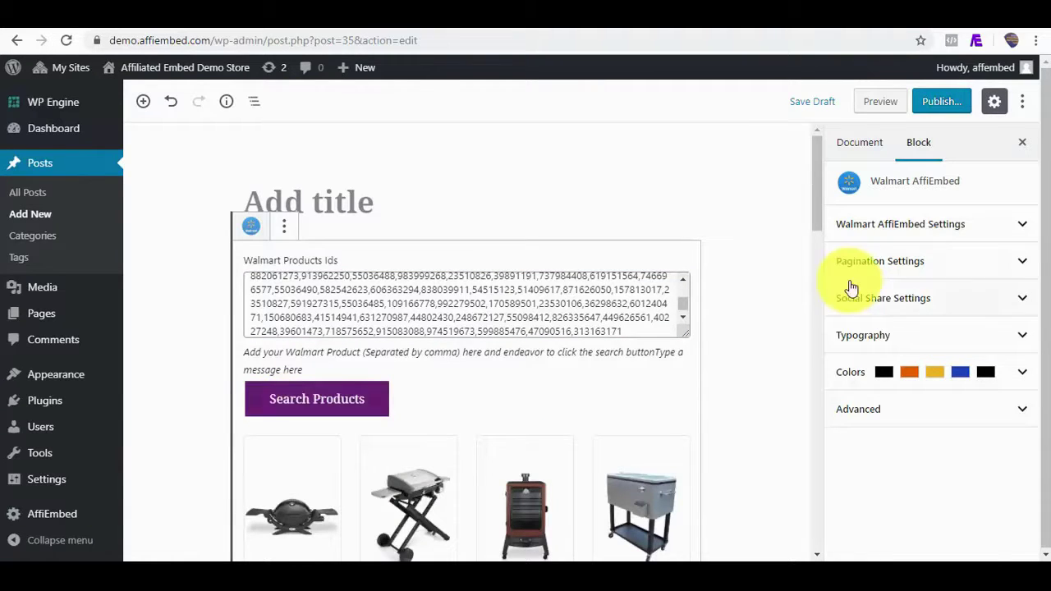
{"action": "left_click_drag", "start_coordinate": [818, 229], "coordinate": [826, 521]}
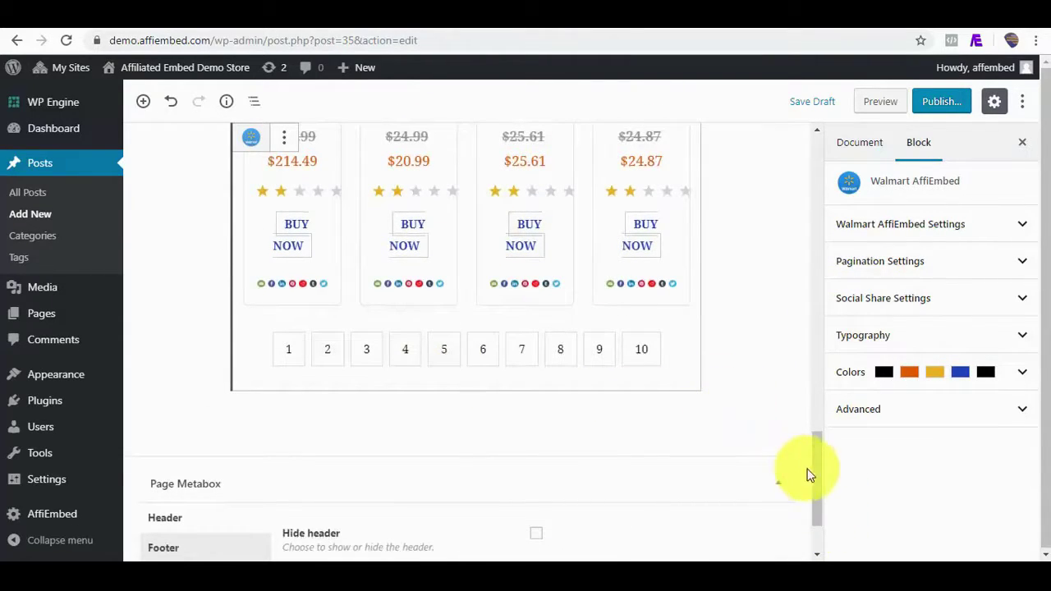
{"action": "left_click_drag", "start_coordinate": [819, 475], "coordinate": [818, 434]}
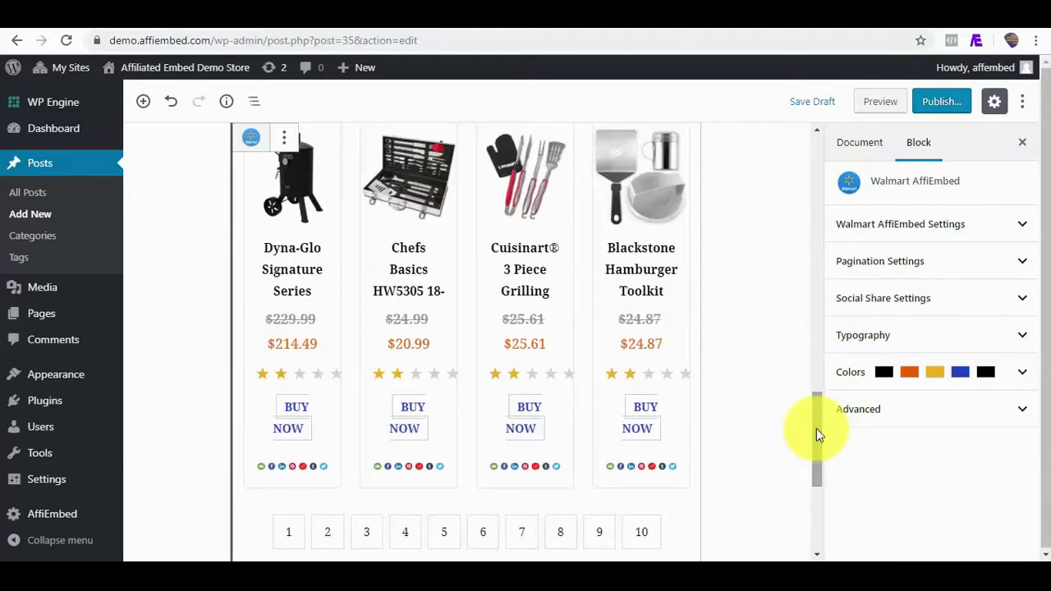
Copy the Walmart affiliate link from the affiliate login.txt notes into the DeepLink field of the Walmart AffiEmbed settings.
{"action": "key", "text": "alt+Tab"}
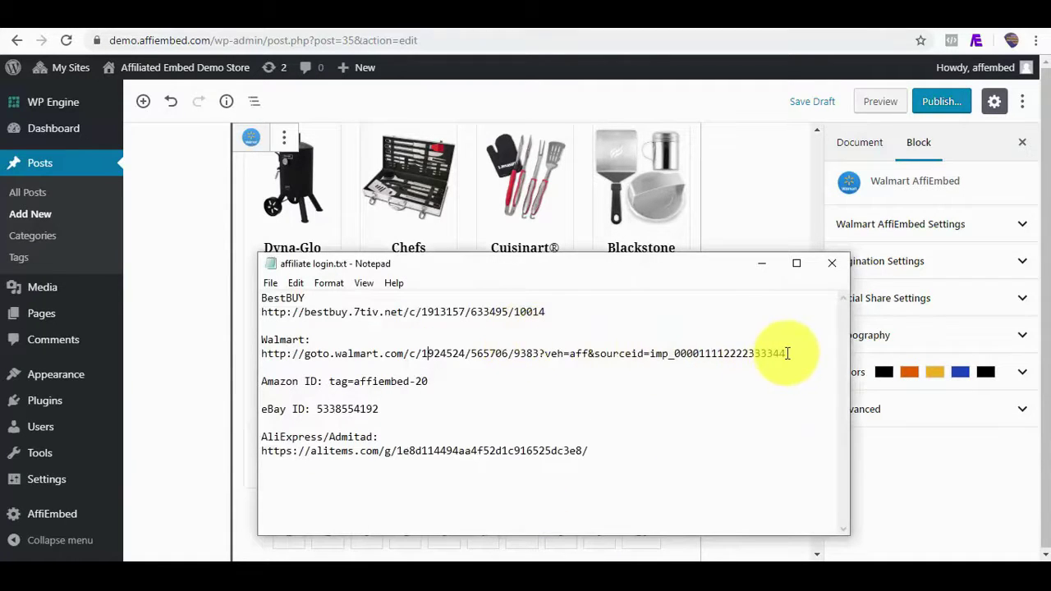
{"action": "left_click_drag", "start_coordinate": [788, 354], "coordinate": [270, 355]}
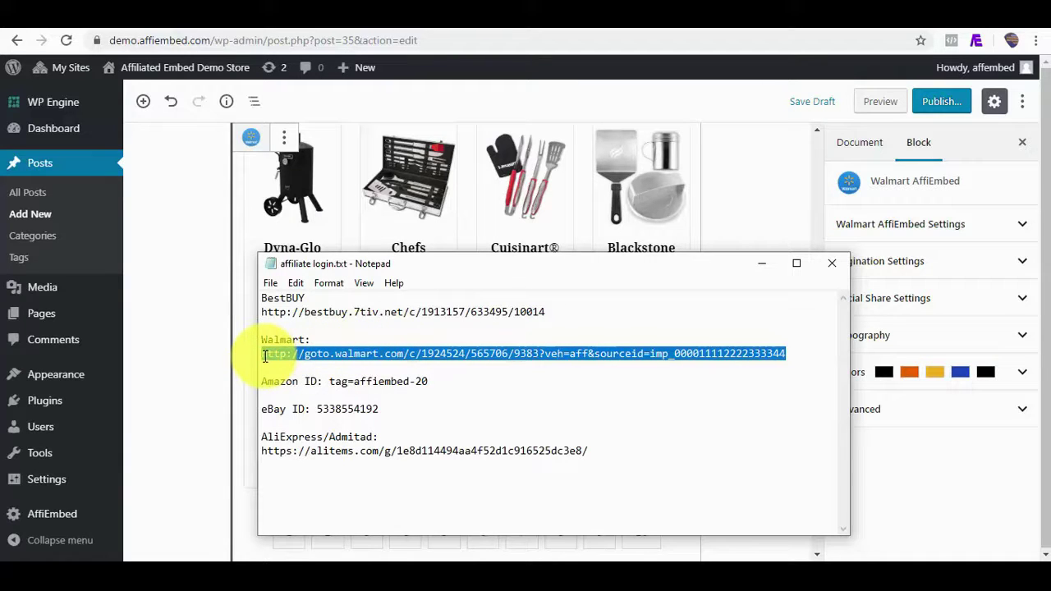
{"action": "left_click", "coordinate": [1025, 232]}
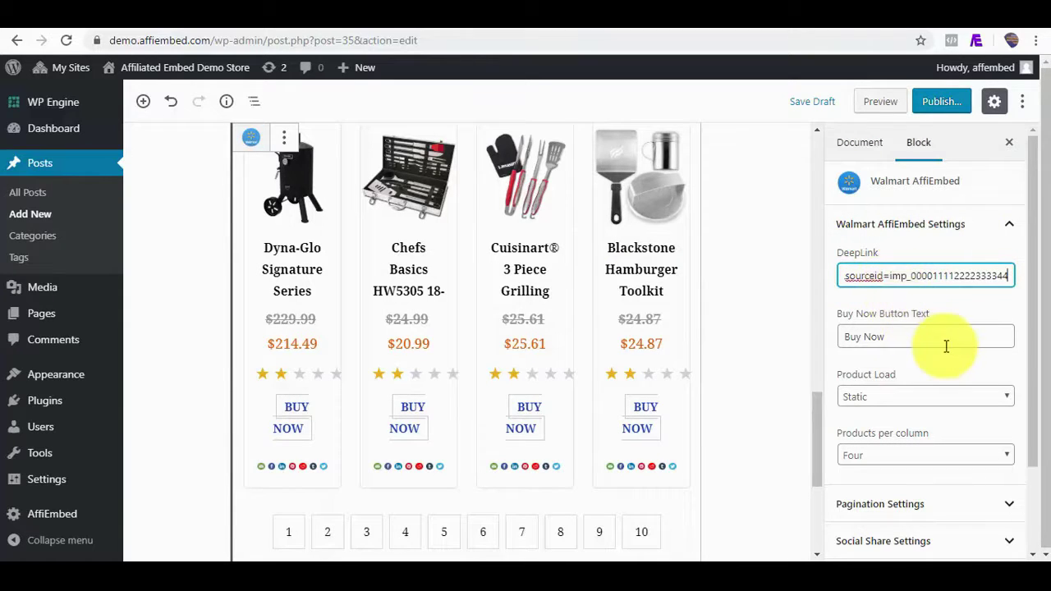
Set the Walmart block's title color to orange, price color to blue and button text color to red.
{"action": "left_click_drag", "start_coordinate": [1036, 333], "coordinate": [1026, 434]}
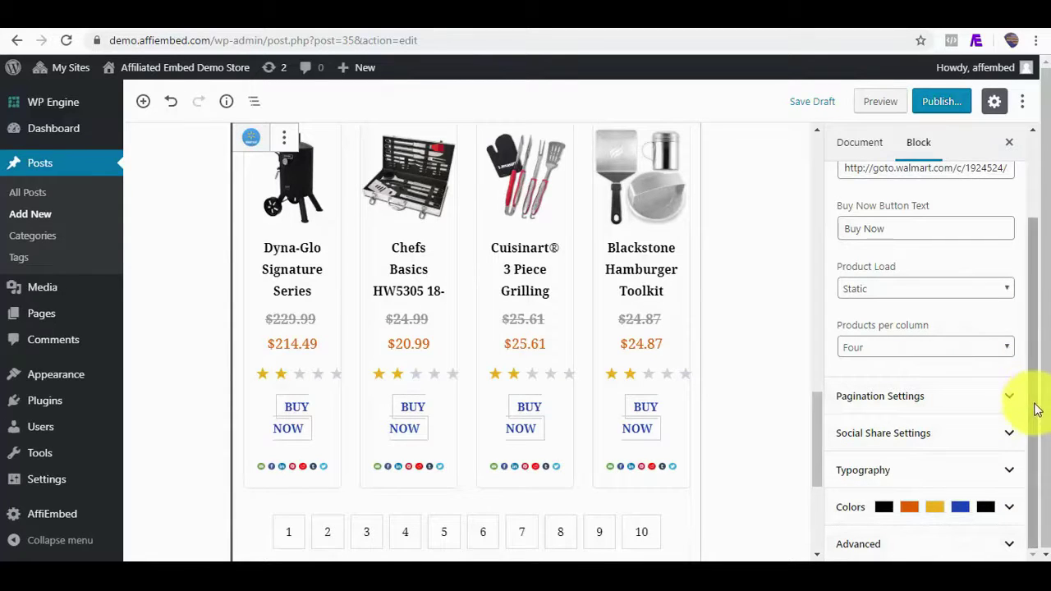
{"action": "left_click", "coordinate": [1011, 509]}
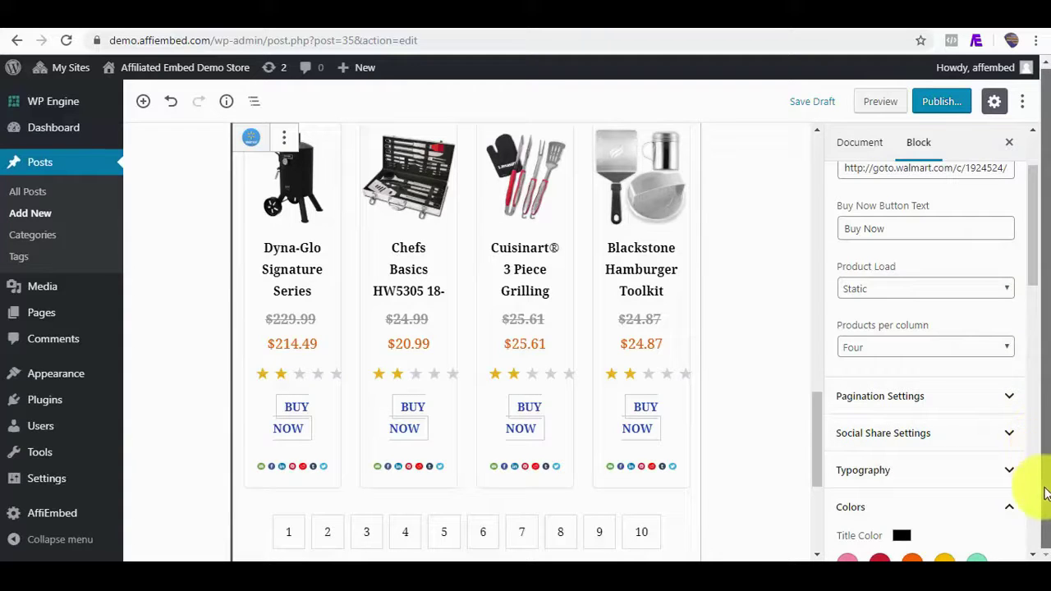
{"action": "scroll", "coordinate": [1036, 256], "scroll_direction": "down", "scroll_amount": 4}
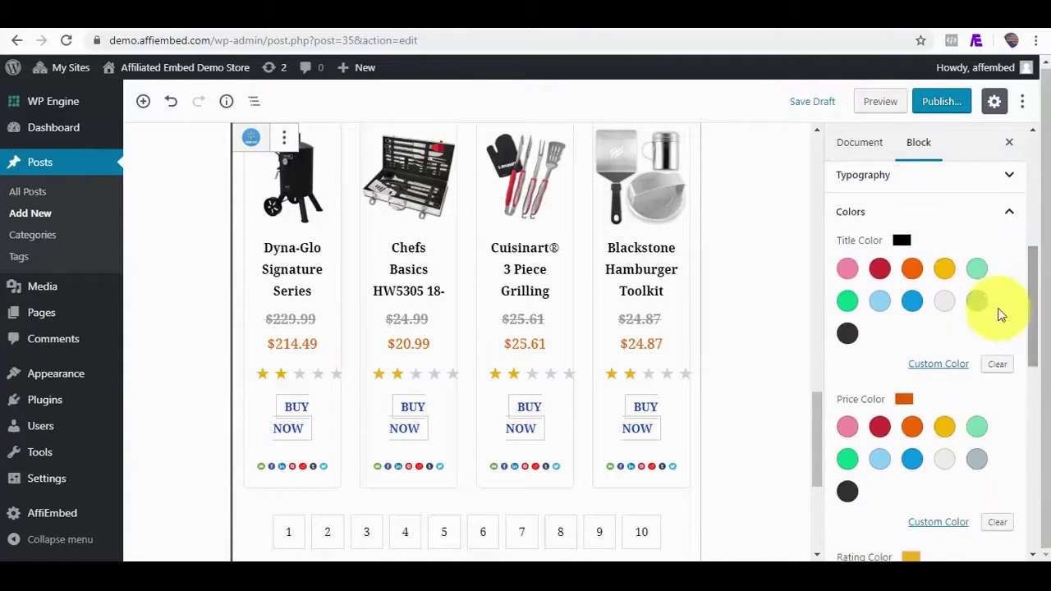
{"action": "left_click", "coordinate": [912, 269]}
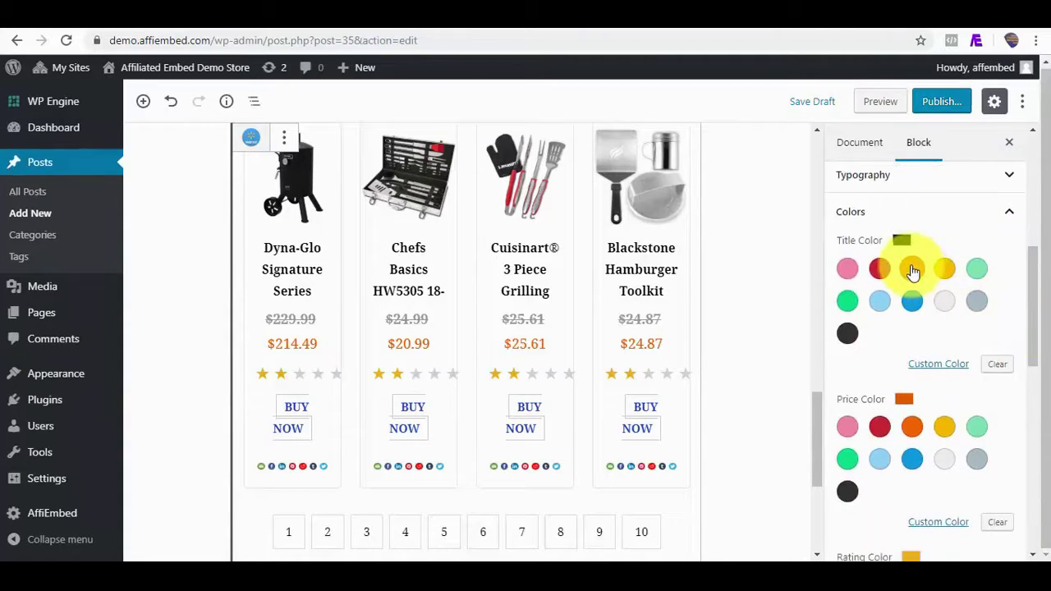
{"action": "left_click", "coordinate": [914, 460]}
{"action": "scroll", "coordinate": [1043, 362], "scroll_direction": "down", "scroll_amount": 5}
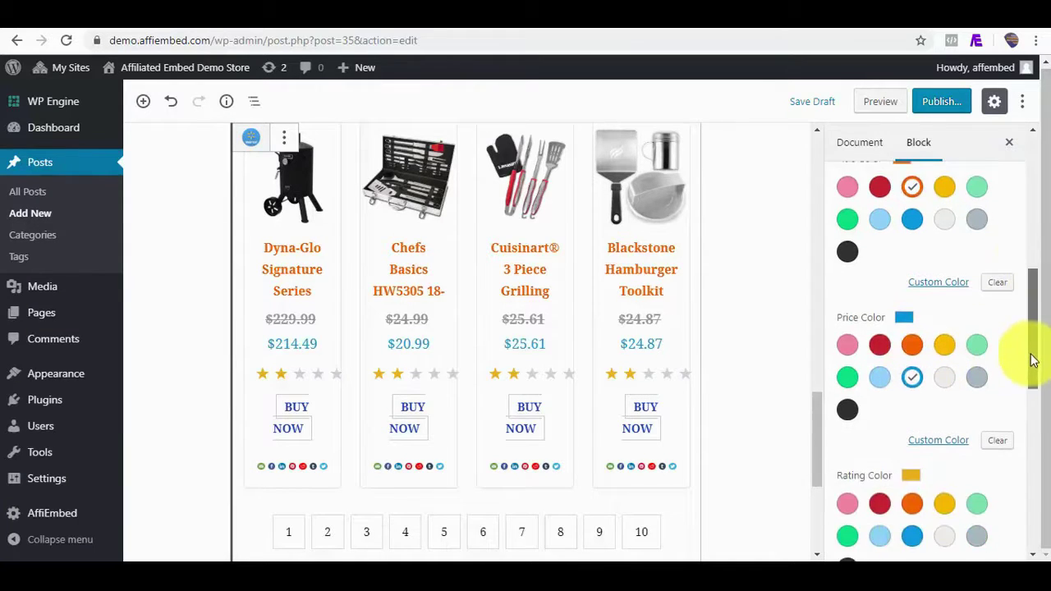
{"action": "left_click_drag", "start_coordinate": [1033, 394], "coordinate": [1032, 414]}
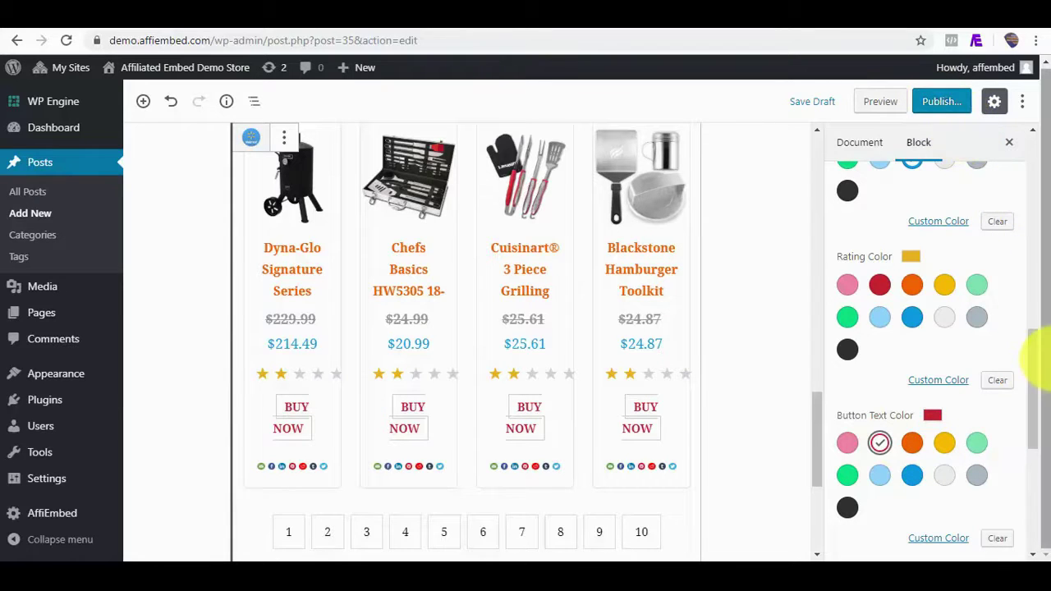
{"action": "left_click_drag", "start_coordinate": [1037, 310], "coordinate": [1021, 101]}
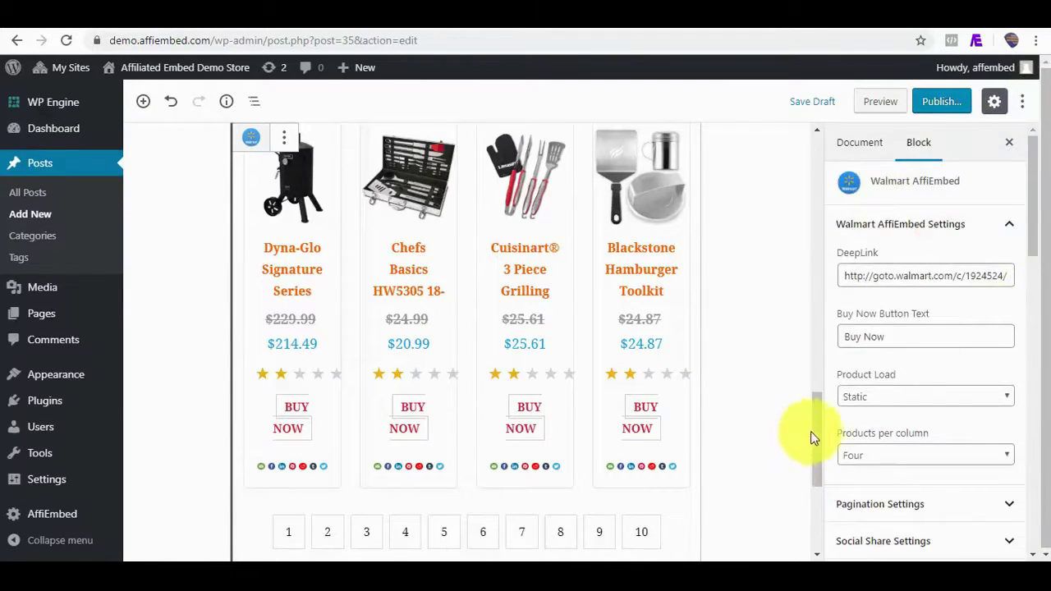
Title the Walmart products post "Walmart Import" and publish it.
{"action": "left_click_drag", "start_coordinate": [819, 424], "coordinate": [801, 160]}
{"action": "left_click", "coordinate": [371, 206]}
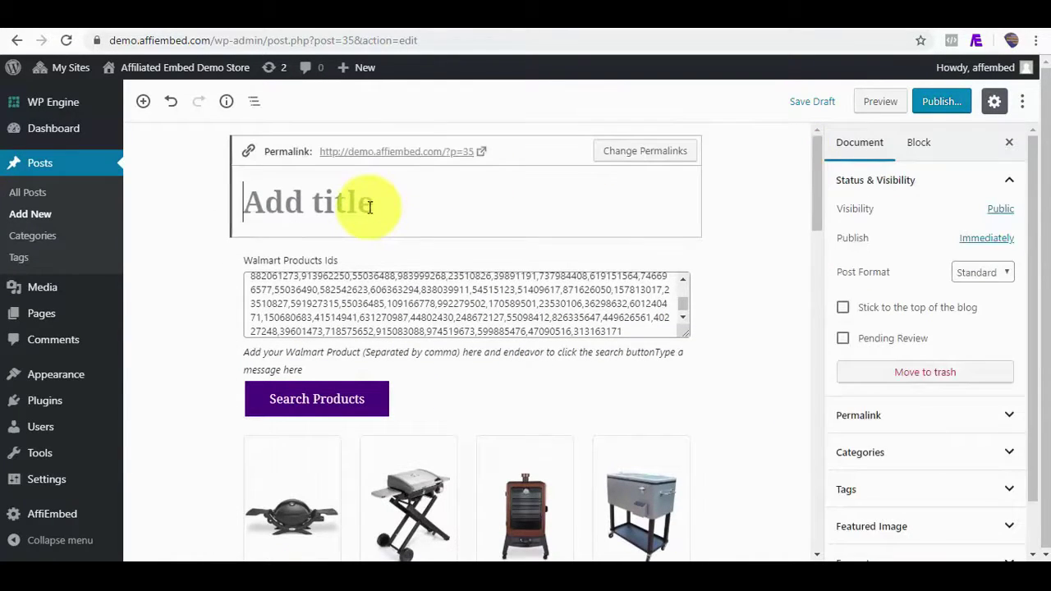
{"action": "type", "text": "Walmart Import"}
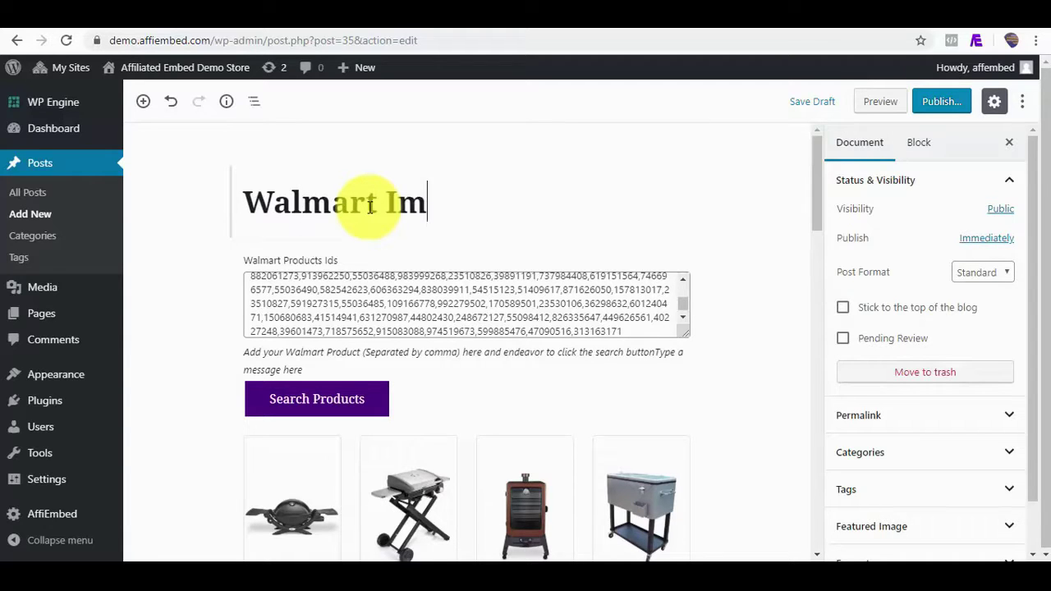
{"action": "left_click", "coordinate": [940, 102]}
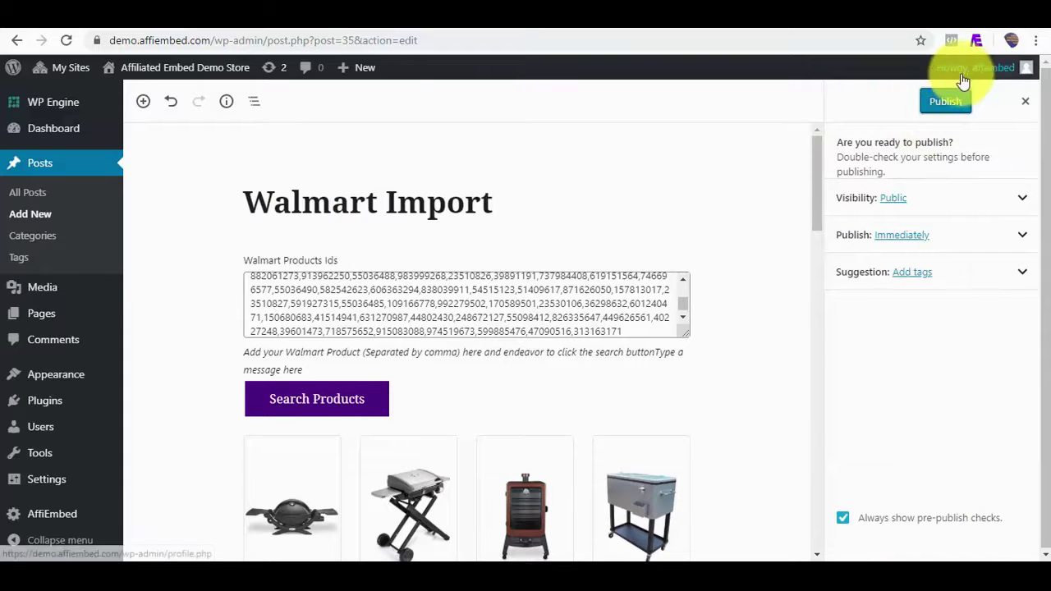
{"action": "left_click", "coordinate": [949, 103]}
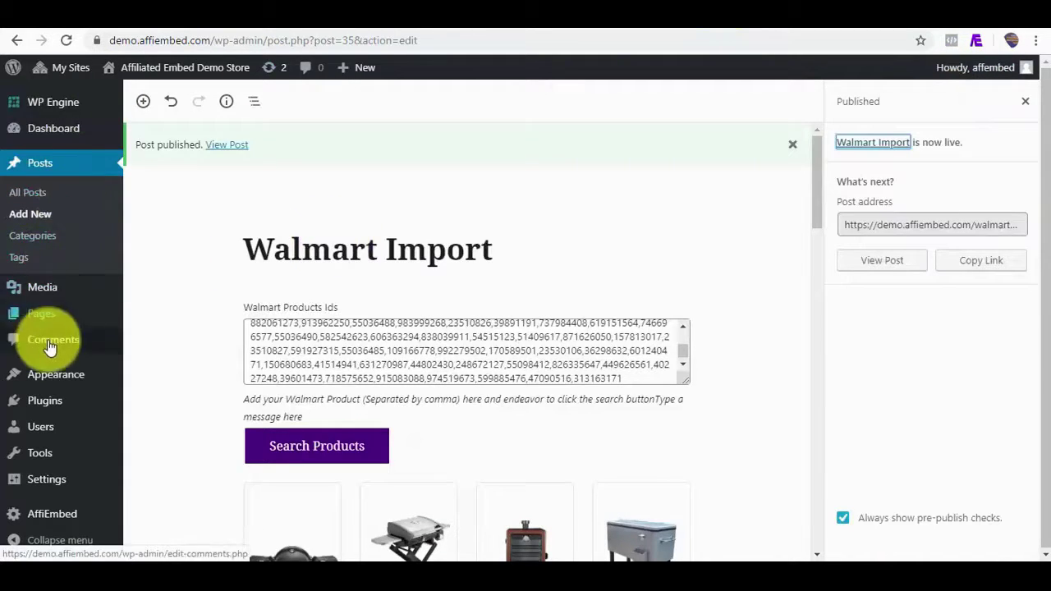
View the published Walmart Import post in a new tab and look over its product grid, including results page 9.
{"action": "right_click", "coordinate": [233, 154]}
{"action": "left_click", "coordinate": [263, 159]}
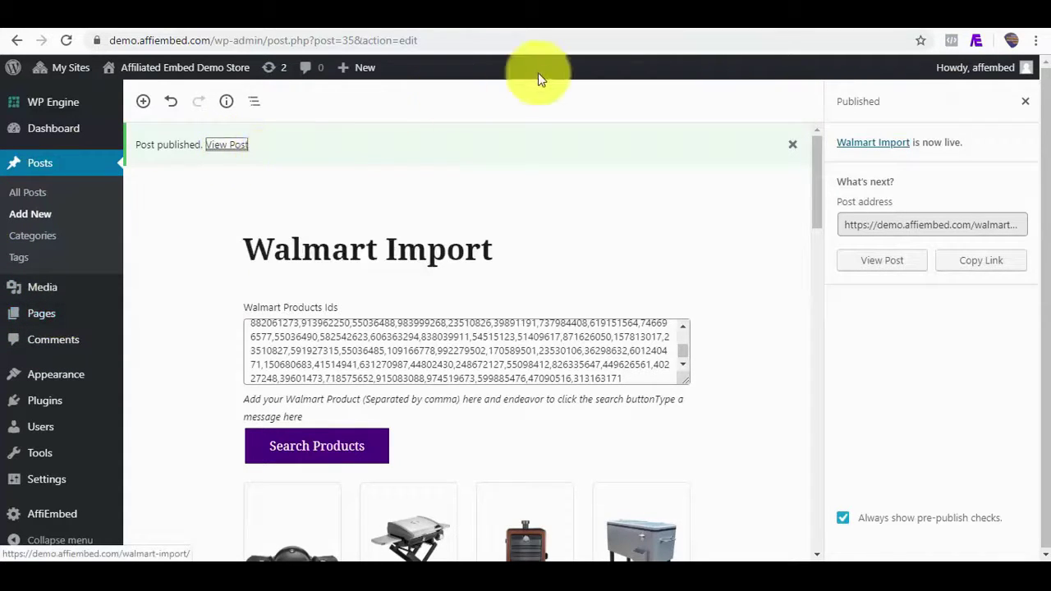
{"action": "left_click", "coordinate": [497, 36]}
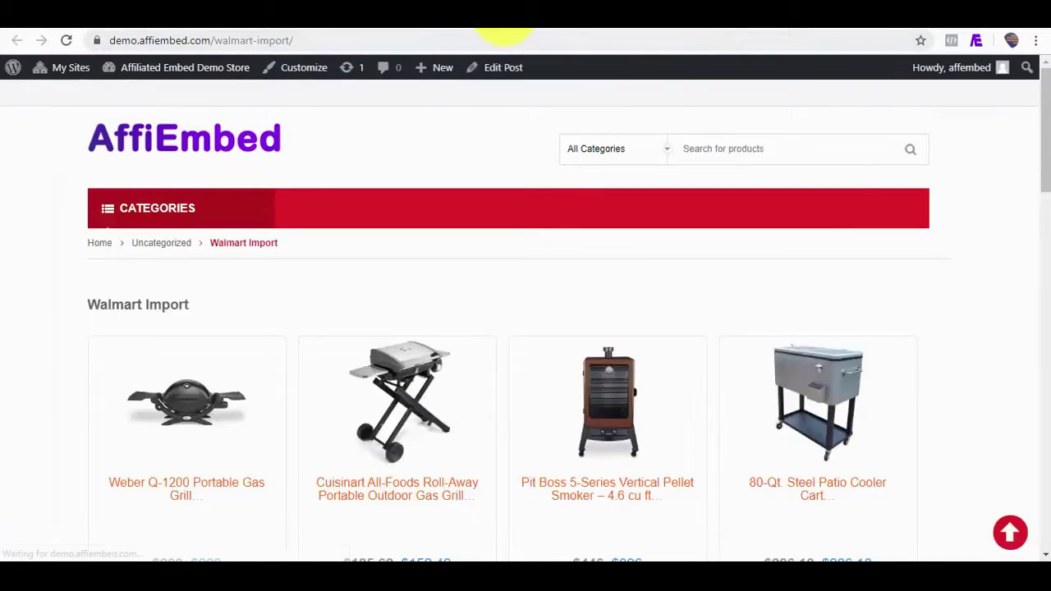
{"action": "left_click_drag", "start_coordinate": [1037, 153], "coordinate": [1044, 397]}
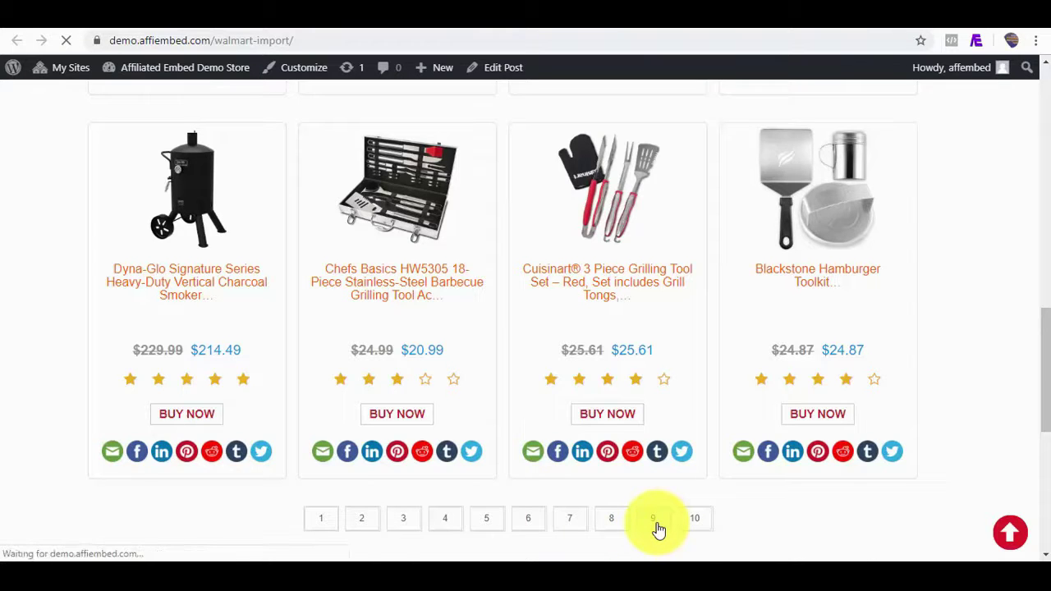
{"action": "left_click_drag", "start_coordinate": [1049, 136], "coordinate": [1035, 211]}
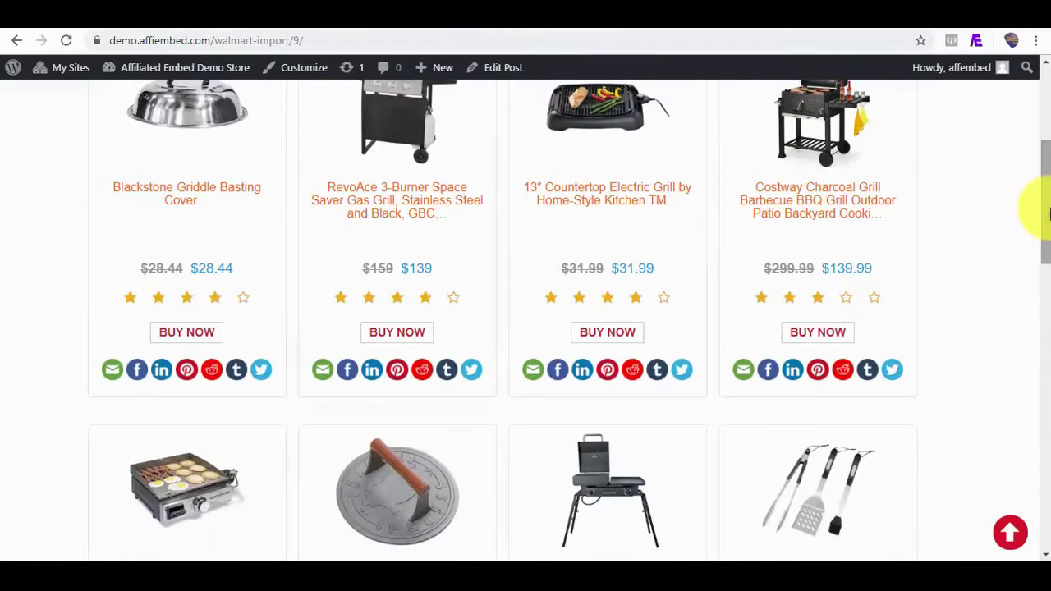
Open the Costway Charcoal Grill product on Walmart from the post and examine the affiliate tracking parameters in its page address.
{"action": "left_click", "coordinate": [804, 212]}
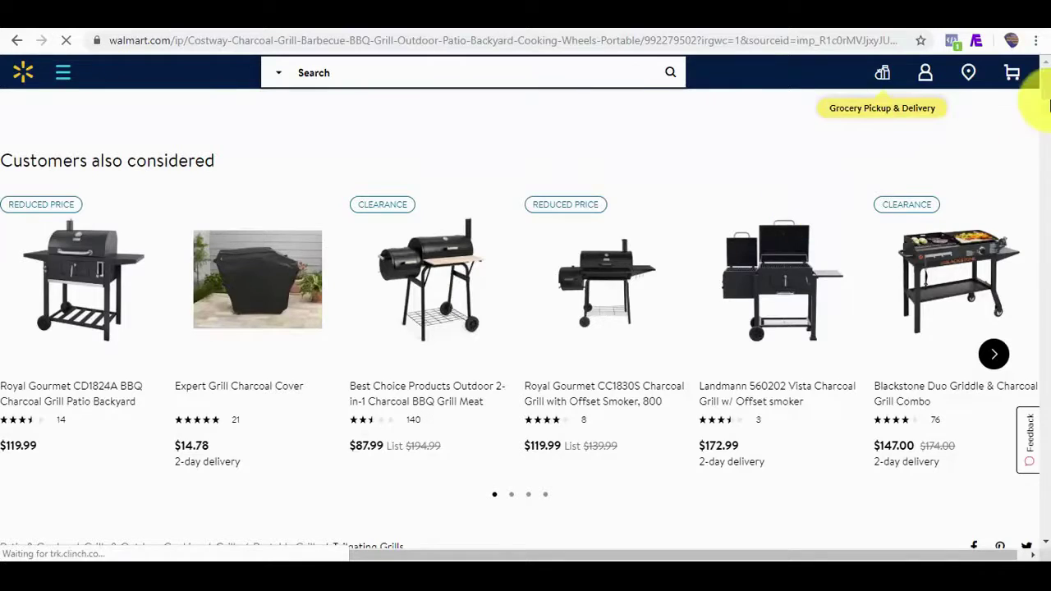
{"action": "scroll", "coordinate": [1039, 102], "scroll_direction": "down", "scroll_amount": 5}
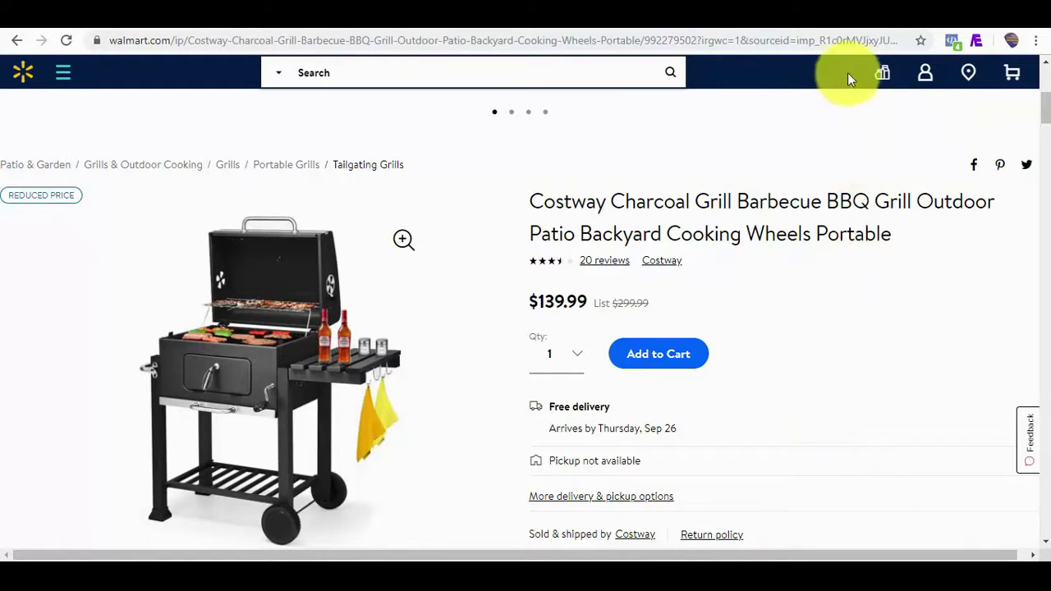
{"action": "left_click", "coordinate": [815, 40]}
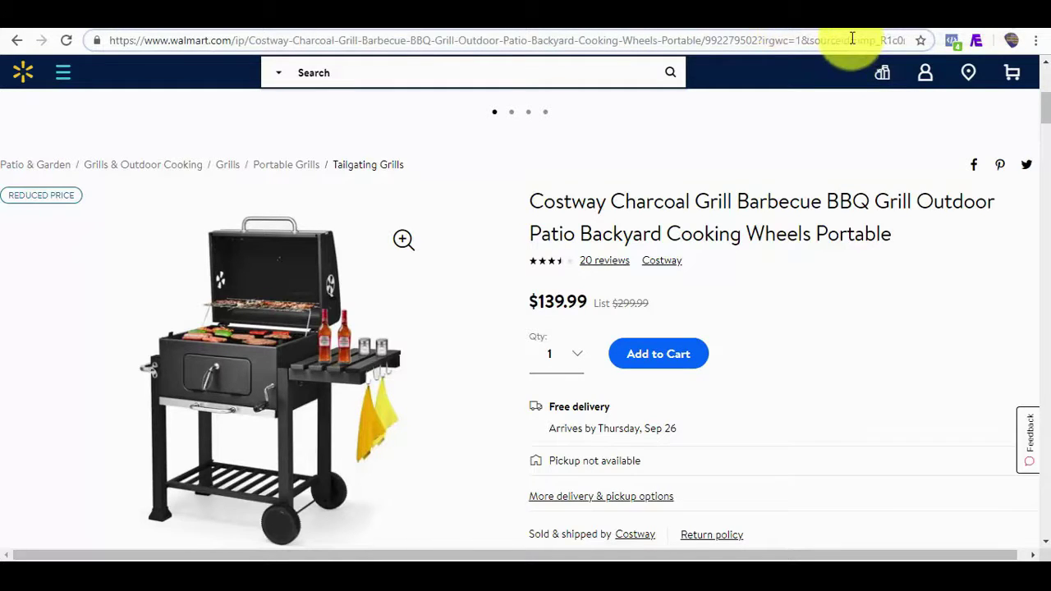
{"action": "key", "text": "Right"}
{"action": "key", "text": "Right"}
{"action": "key", "text": "Right"}
{"action": "key", "text": "Right"}
{"action": "key", "text": "Right"}
{"action": "key", "text": "Right"}
{"action": "key", "text": "Right"}
{"action": "key", "text": "Right"}
{"action": "key", "text": "Right"}
{"action": "key", "text": "Right"}
{"action": "key", "text": "Right"}
{"action": "key", "text": "Right"}
{"action": "key", "text": "Right"}
{"action": "key", "text": "Right"}
{"action": "key", "text": "Right"}
{"action": "key", "text": "Right"}
{"action": "key", "text": "Right"}
{"action": "key", "text": "Right"}
{"action": "key", "text": "Right"}
{"action": "key", "text": "Right"}
{"action": "key", "text": "Right"}
{"action": "key", "text": "Right"}
{"action": "key", "text": "Right"}
{"action": "key", "text": "Right"}
{"action": "key", "text": "Right"}
{"action": "key", "text": "Right"}
{"action": "key", "text": "Right"}
{"action": "key", "text": "Right"}
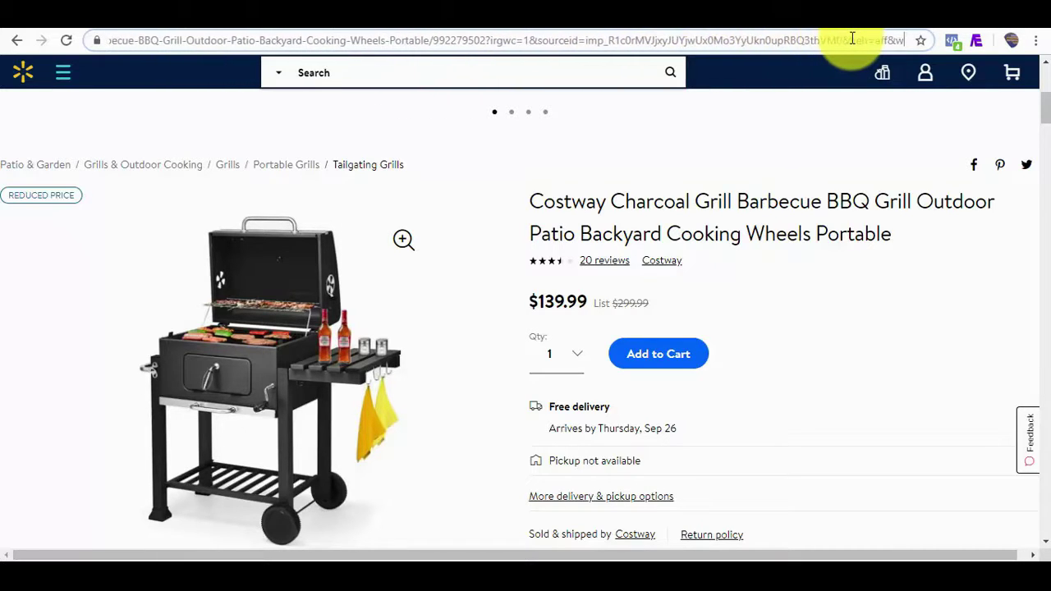
{"action": "left_click_drag", "start_coordinate": [853, 38], "coordinate": [813, 39]}
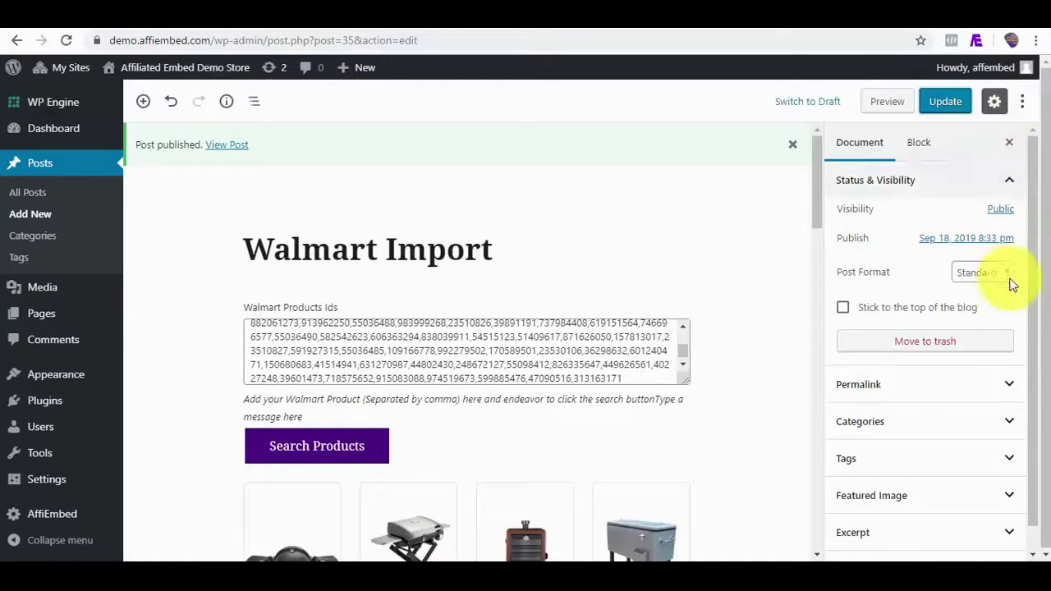
Return to the Walmart Import post editor and check the affiliate ID portion of the Walmart block's DeepLink.
{"action": "left_click", "coordinate": [655, 319]}
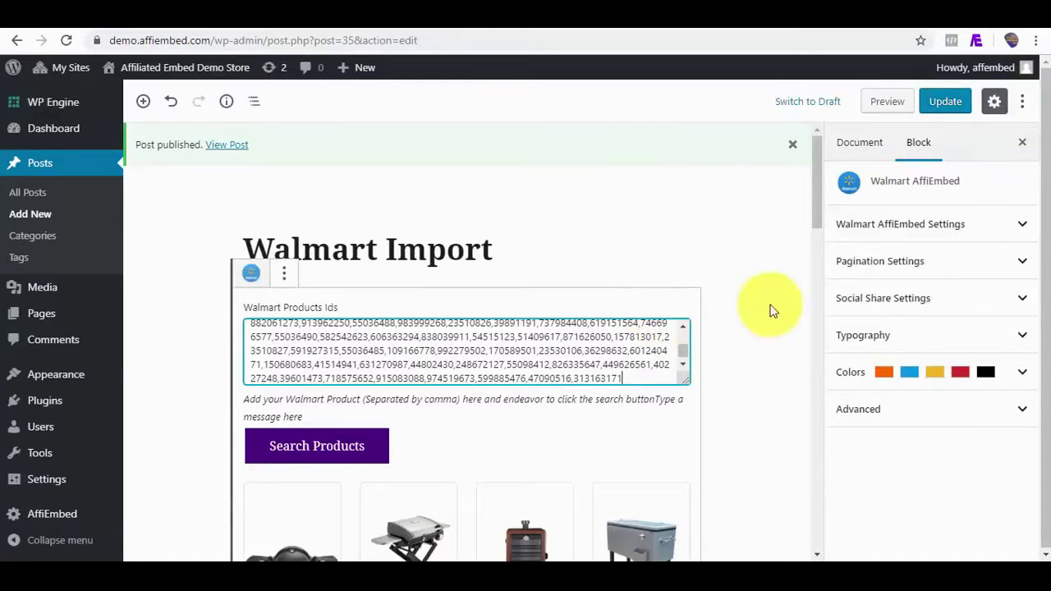
{"action": "left_click", "coordinate": [1032, 229]}
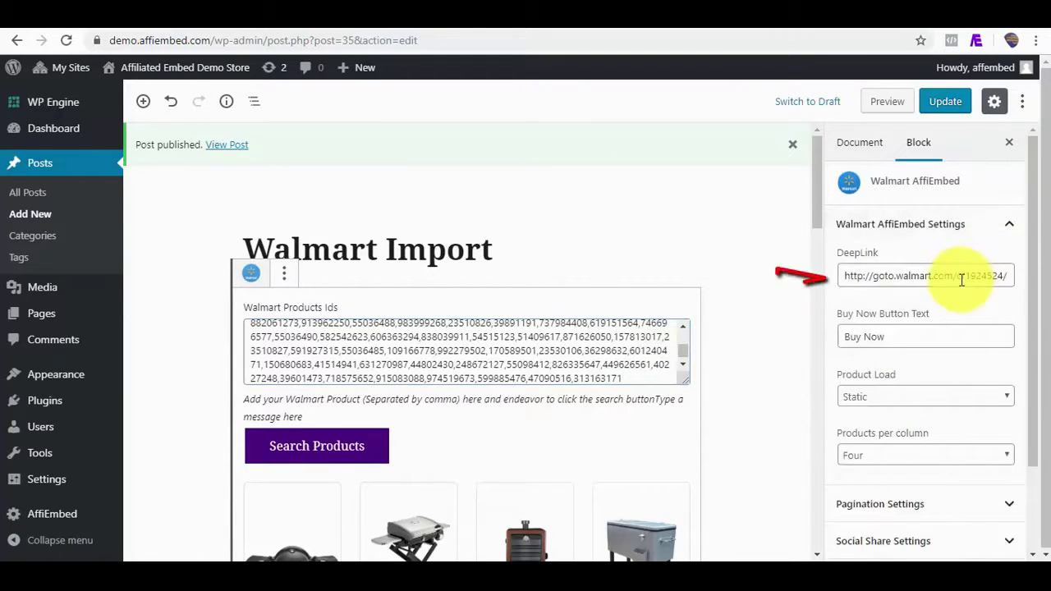
{"action": "left_click_drag", "start_coordinate": [971, 276], "coordinate": [988, 276]}
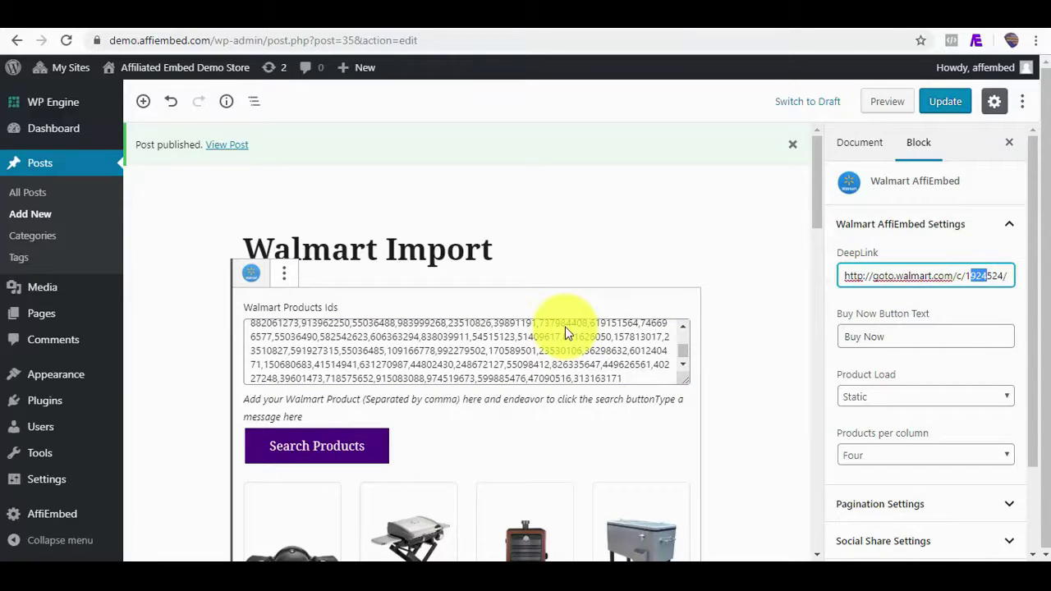